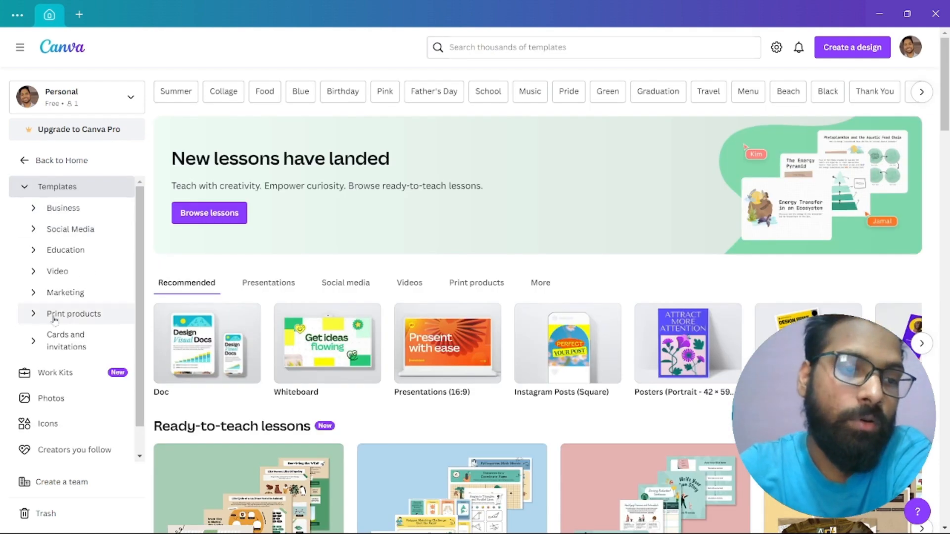
Open the Banners template category within the Marketing materials section of Print products.
click(33, 315)
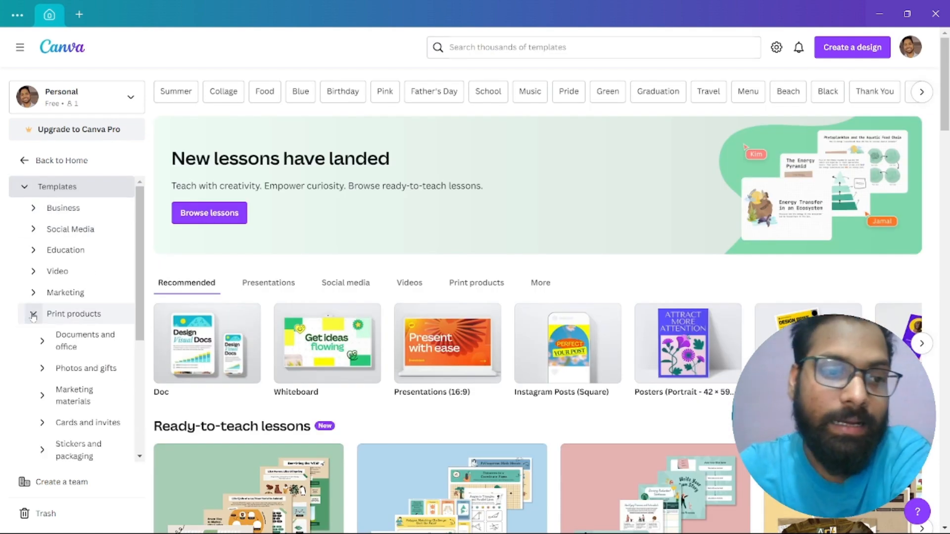
scroll(60, 352, down, 1)
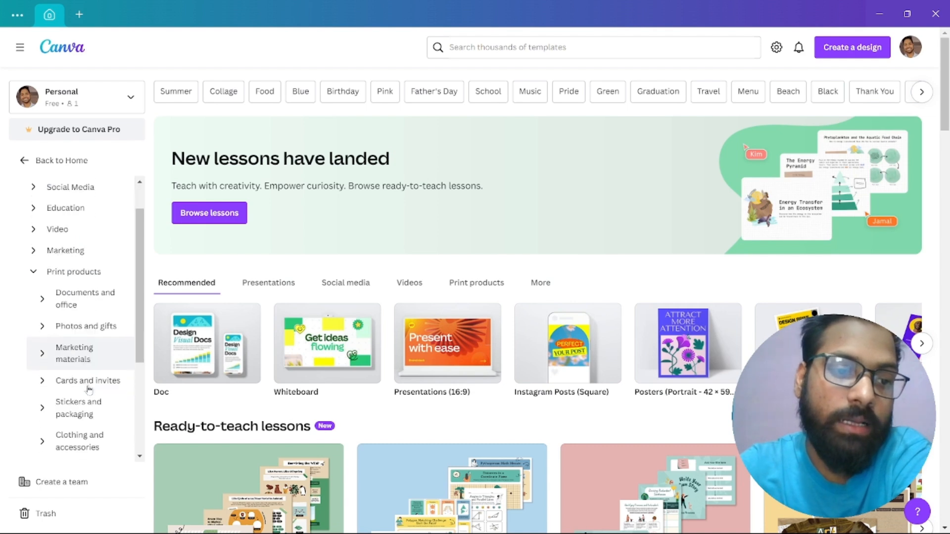
click(42, 345)
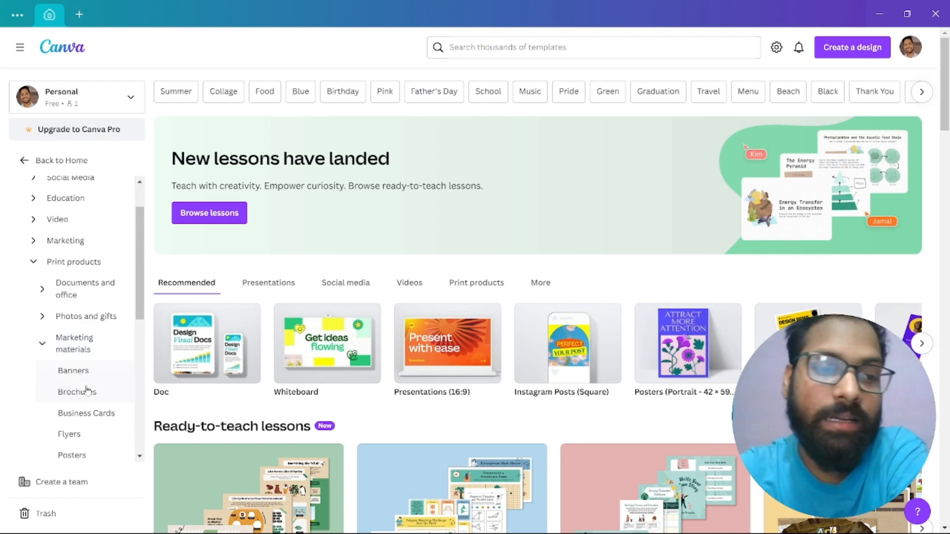
click(87, 378)
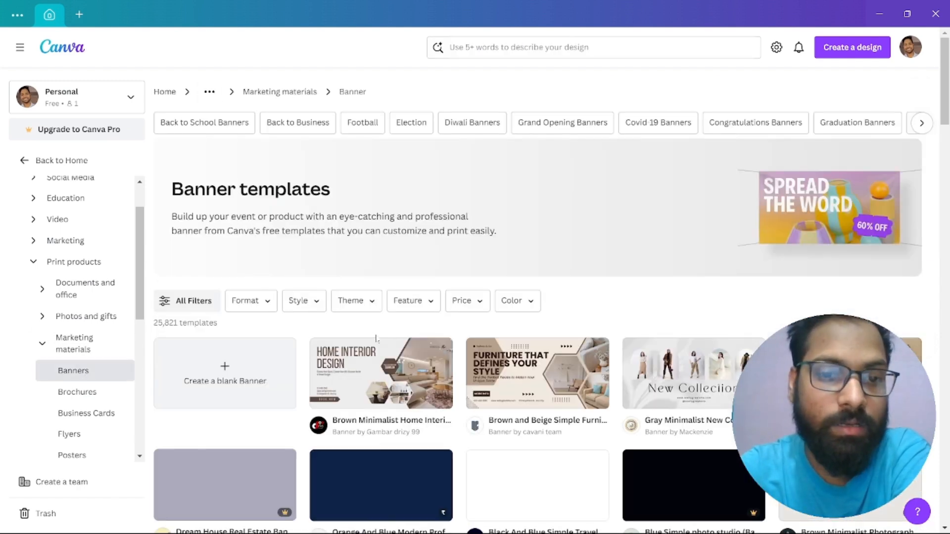
Look through the banner templates and create a blank banner design.
scroll(454, 399, down, 2)
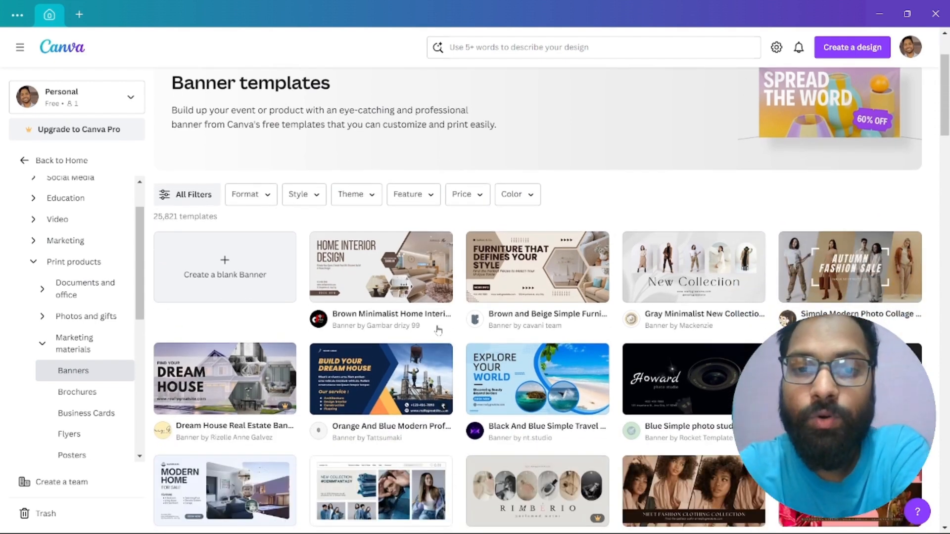
scroll(460, 328, down, 3)
scroll(297, 223, up, 2)
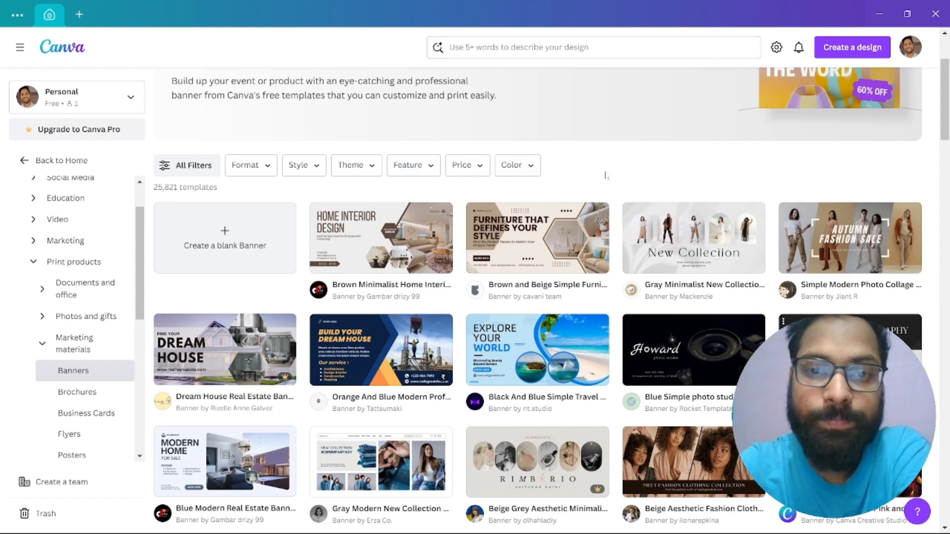
click(225, 244)
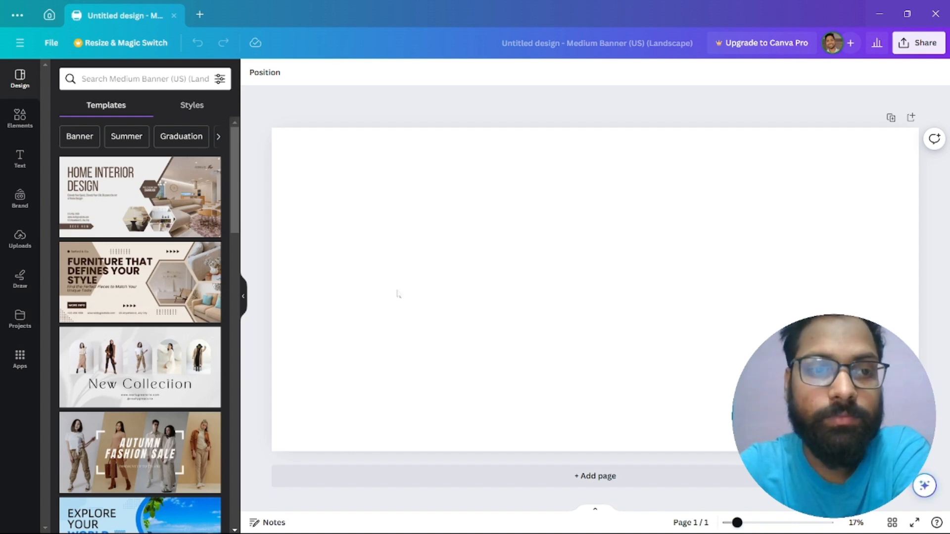
Apply the Brown Minimalist Home Interior Design Banner template to the blank page.
scroll(142, 296, down, 2)
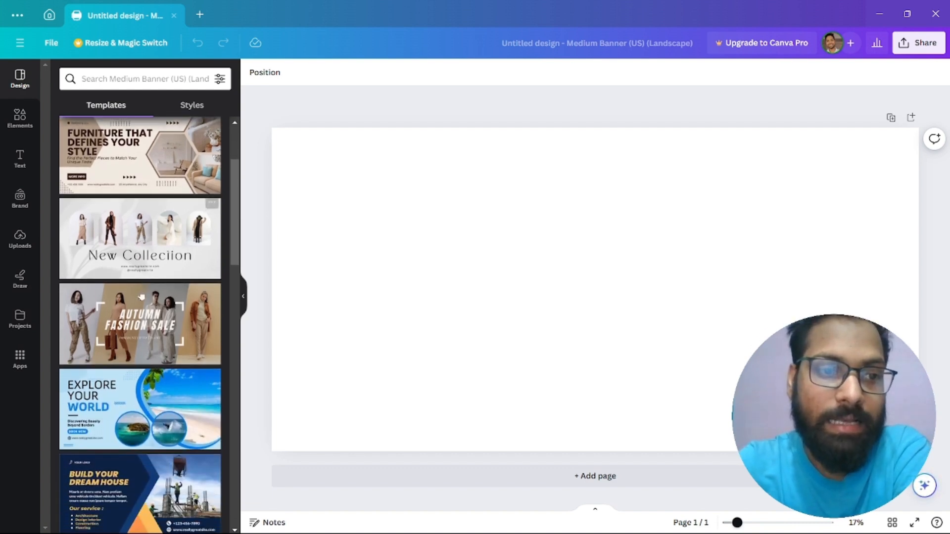
scroll(140, 221, up, 2)
drag(130, 189, 437, 206)
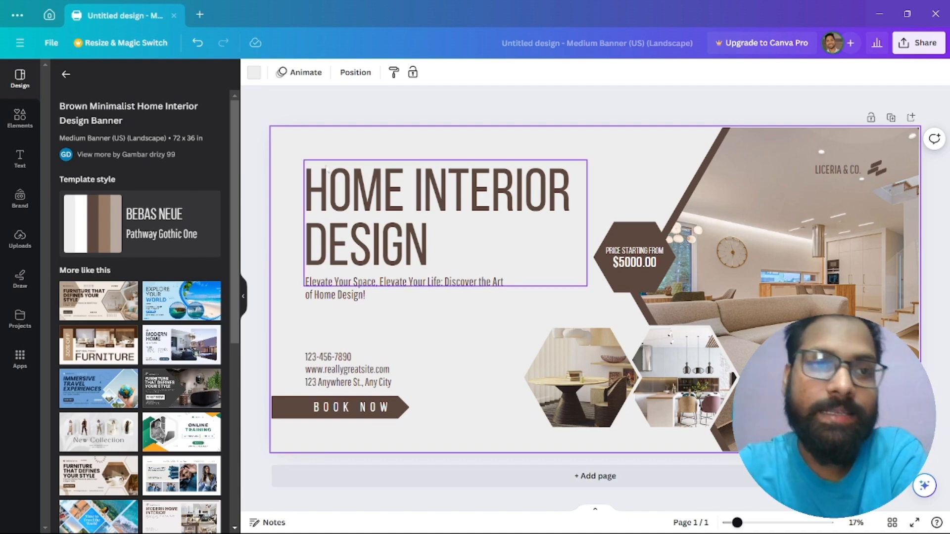
Return to the template library, open the Brochures category and create a blank brochure.
click(49, 16)
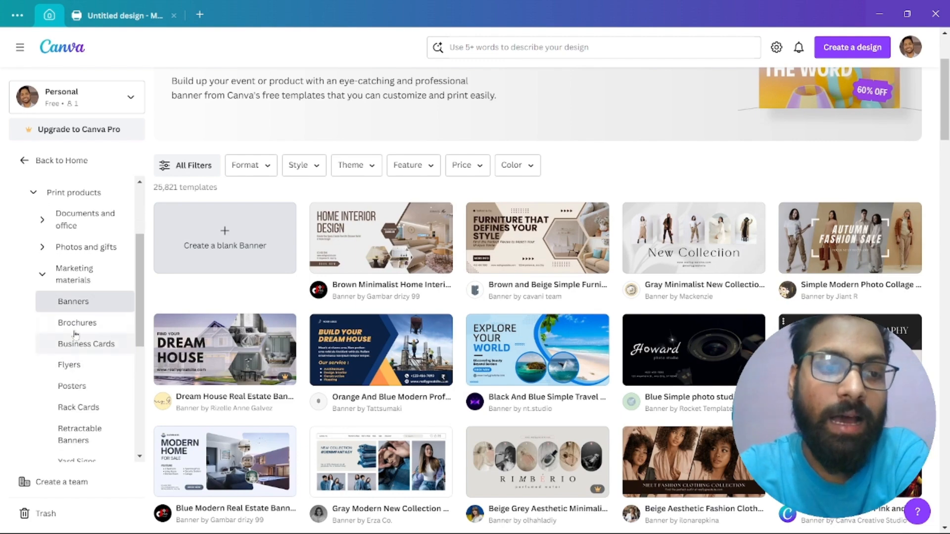
click(84, 327)
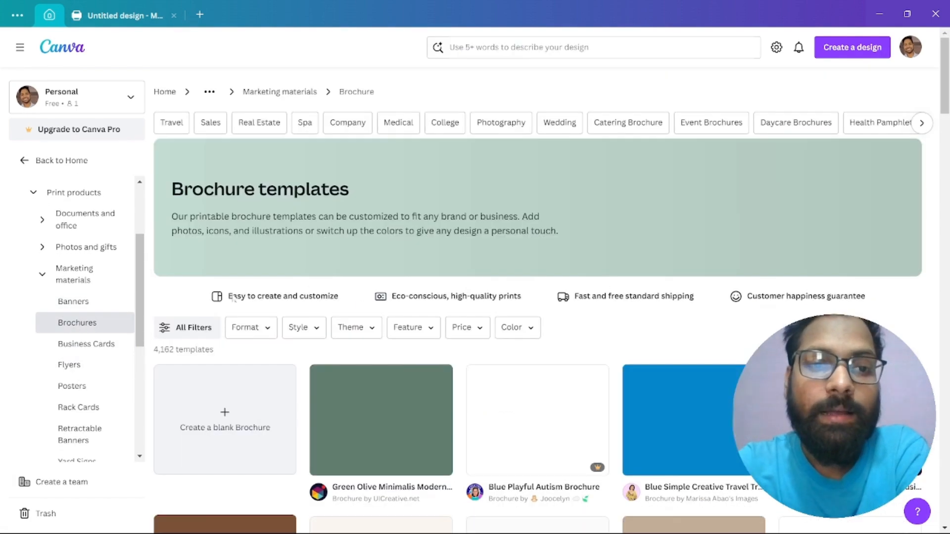
scroll(262, 366, down, 1)
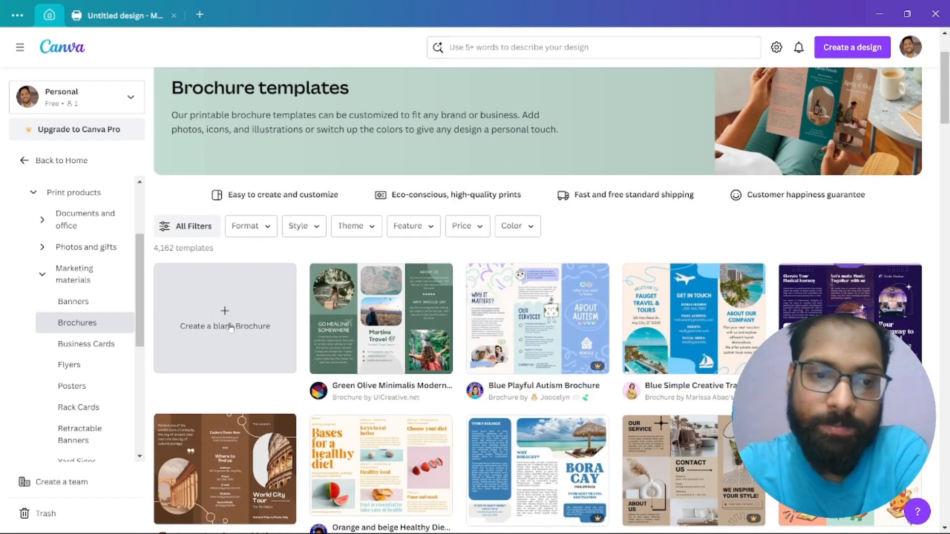
click(230, 328)
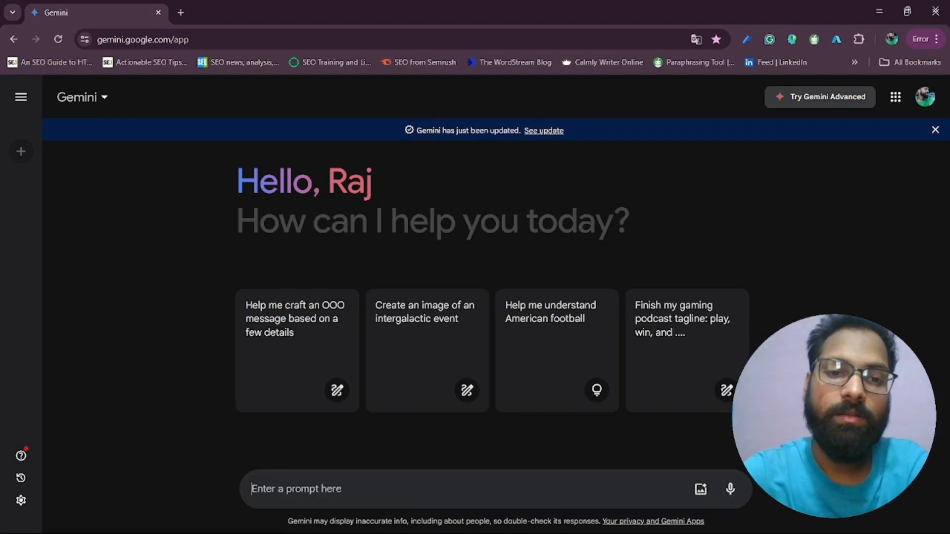
In Gemini, submit the prompt "generate SEO Services brochure Content".
text(gen)
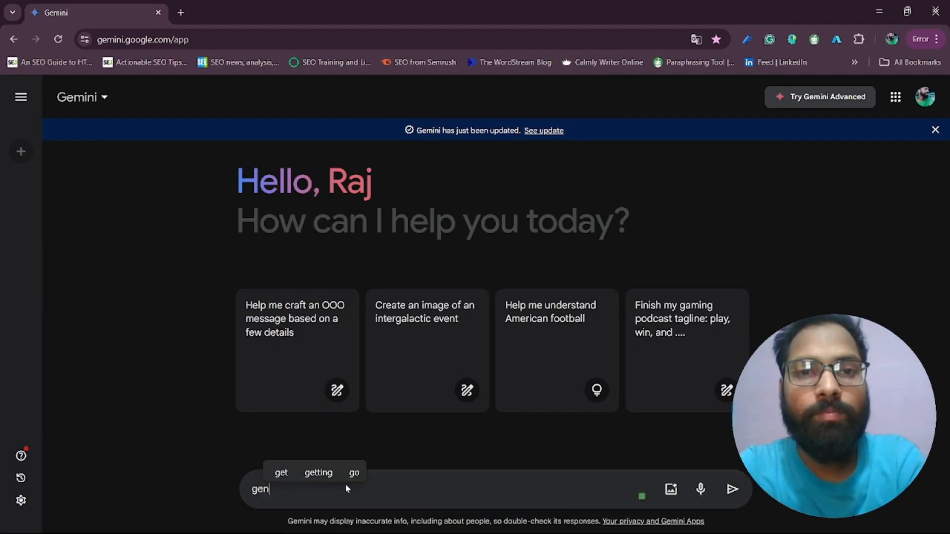
text(erate )
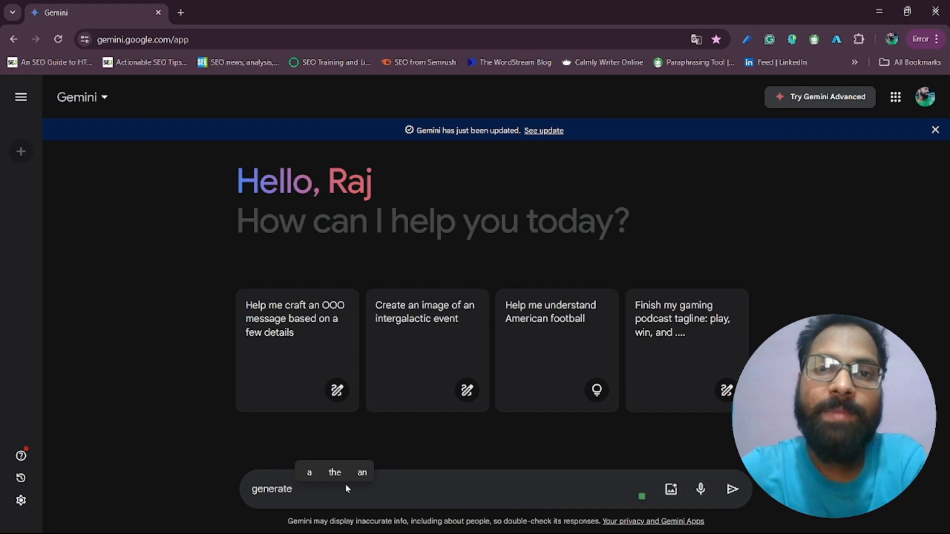
text(SEO Services)
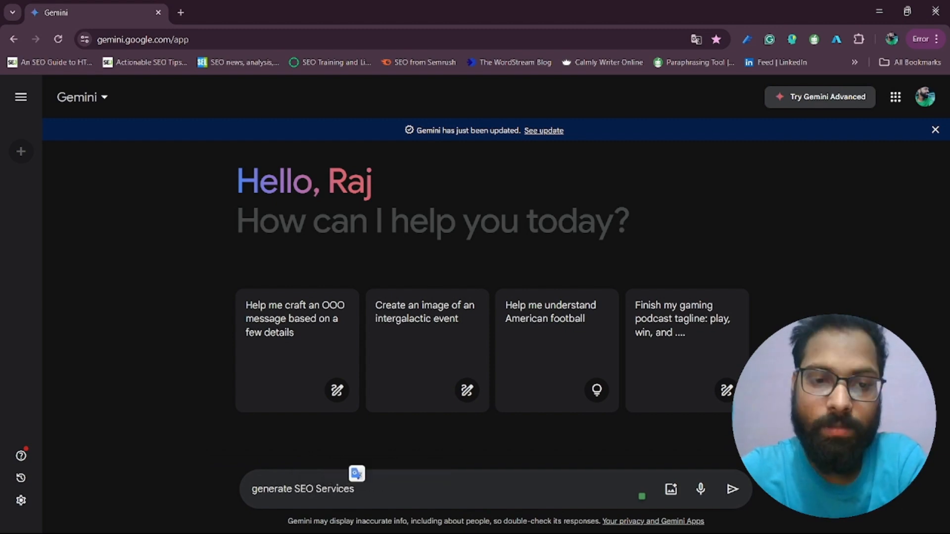
text( br)
key(BackSpace)
key(BackSpace)
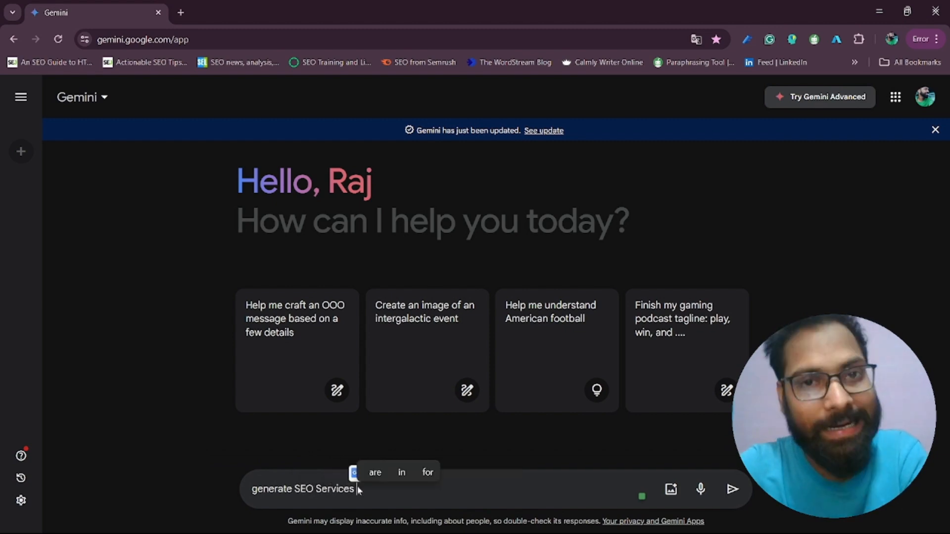
click(277, 447)
click(359, 487)
text(b)
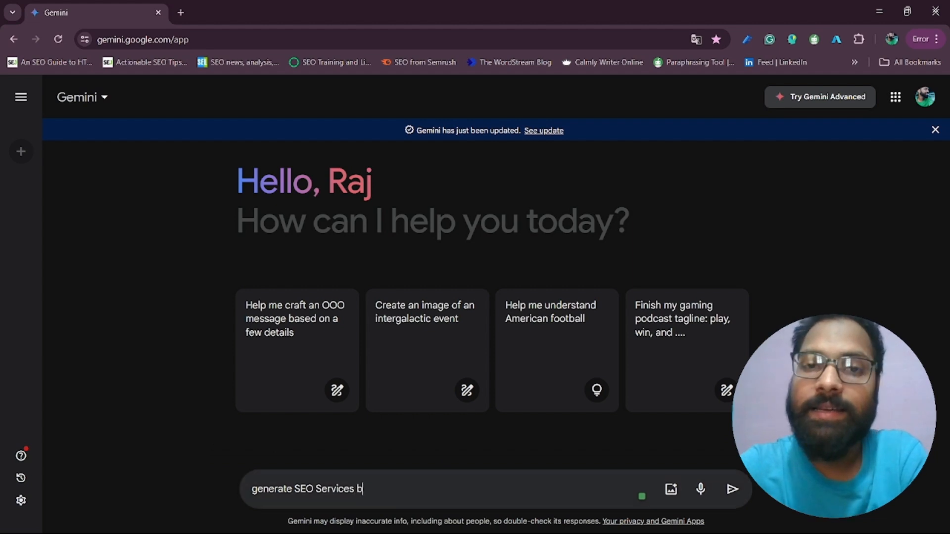
text(rochure)
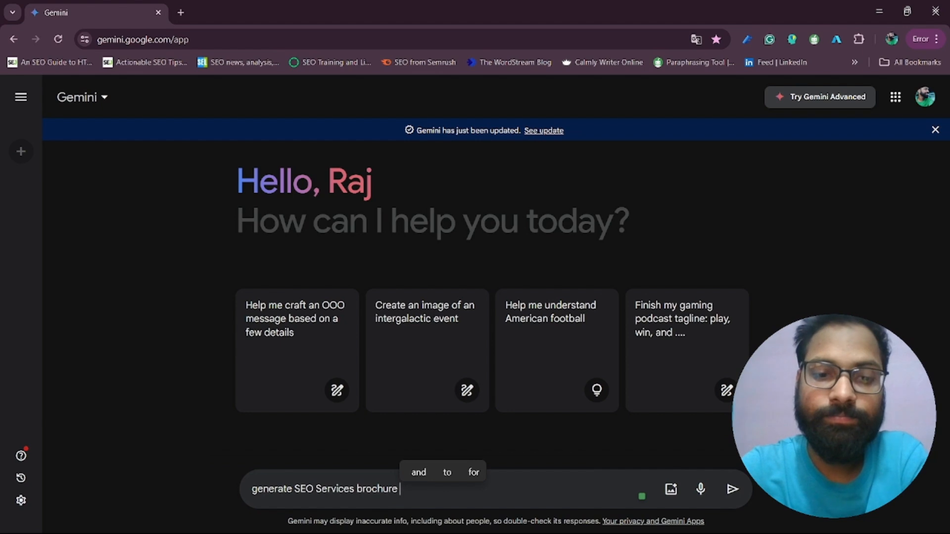
text( C)
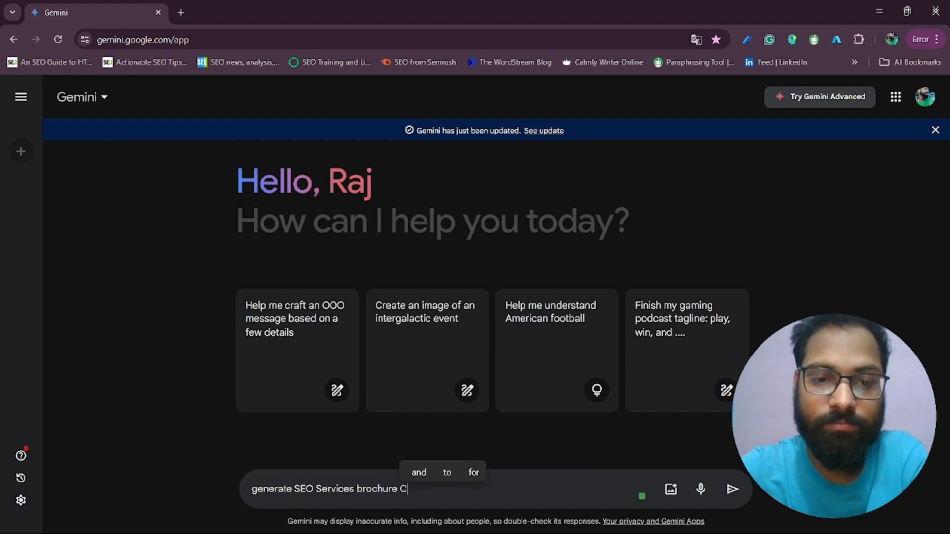
text(ontent)
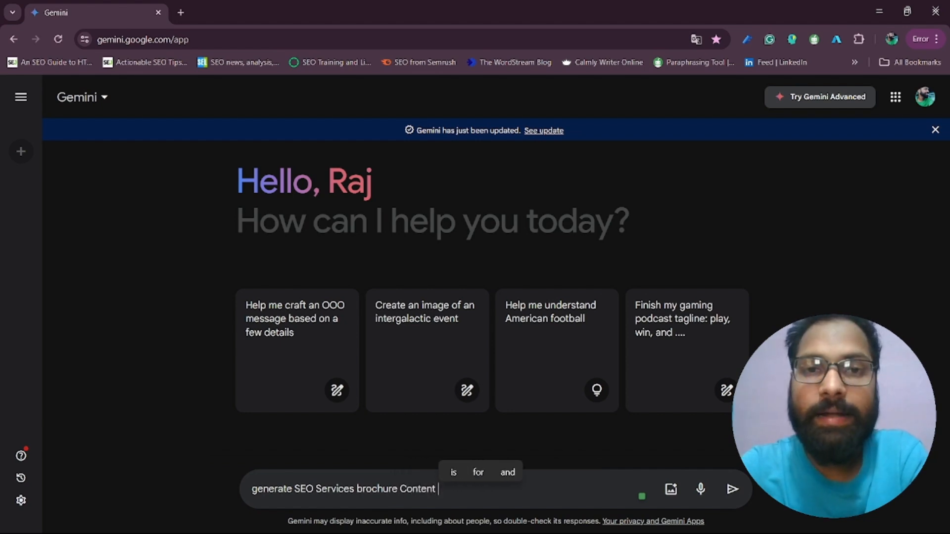
key(Return)
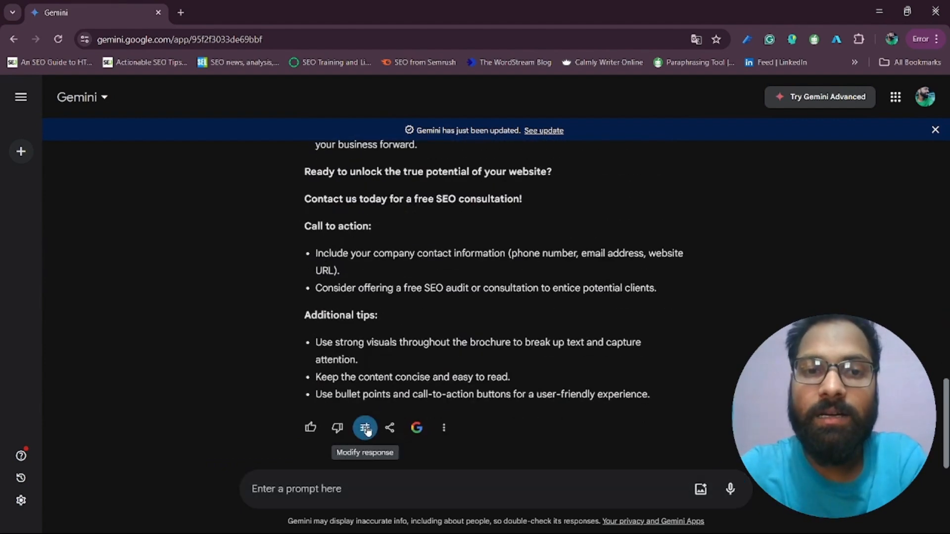
Have the generated brochure content rewritten in a simpler form and copy the new response.
click(366, 429)
click(421, 336)
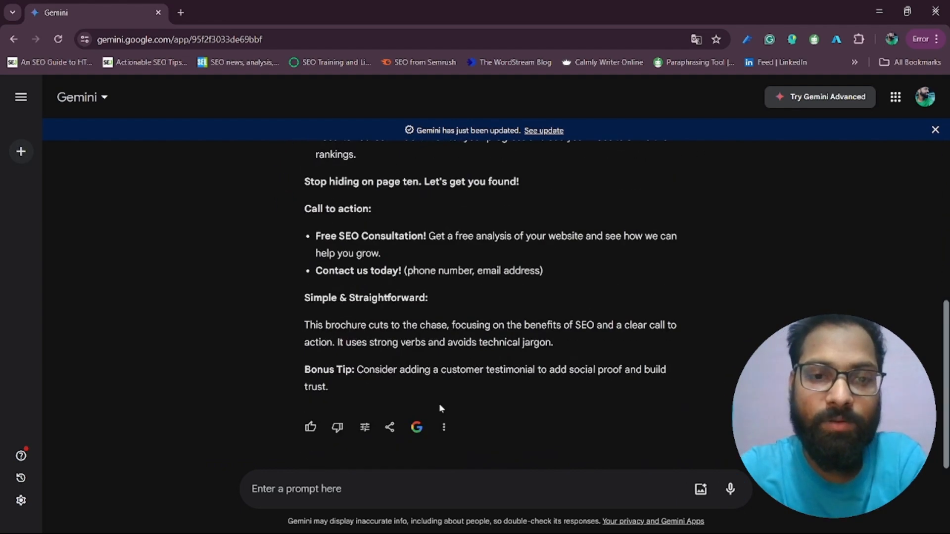
click(444, 427)
click(468, 377)
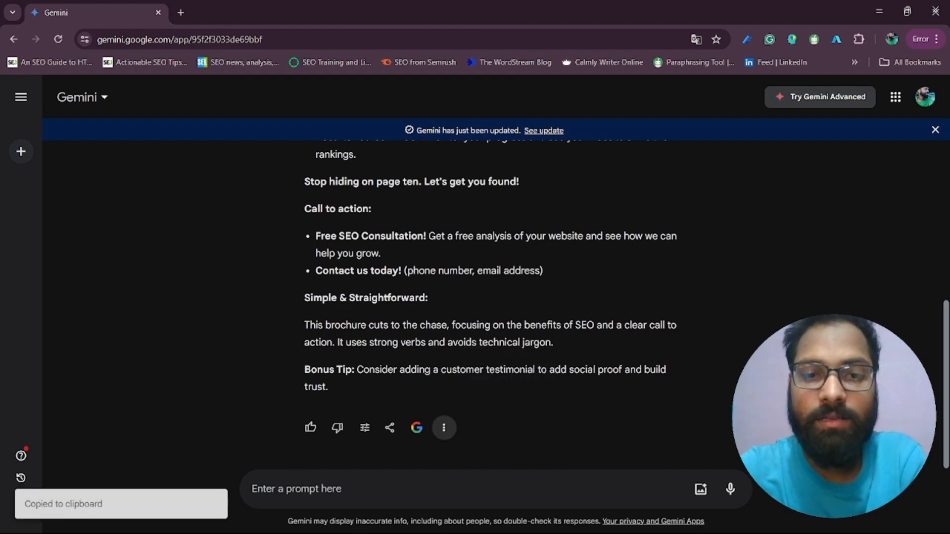
Switch to Canva and create a new blank Doc.
click(597, 518)
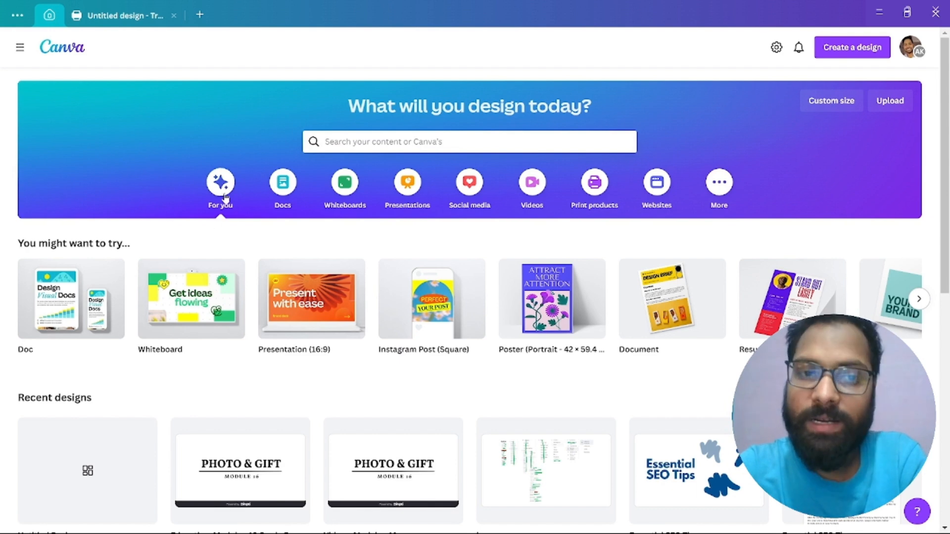
click(280, 197)
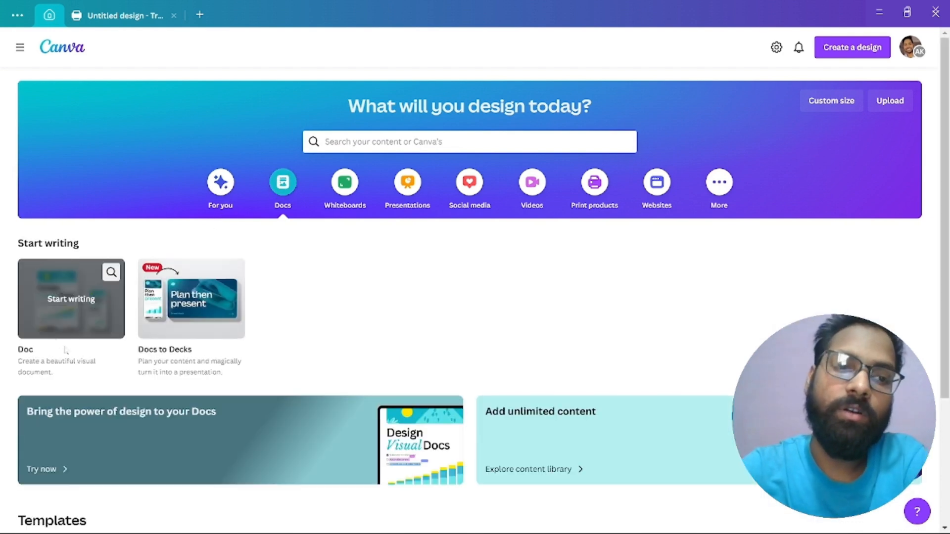
click(54, 310)
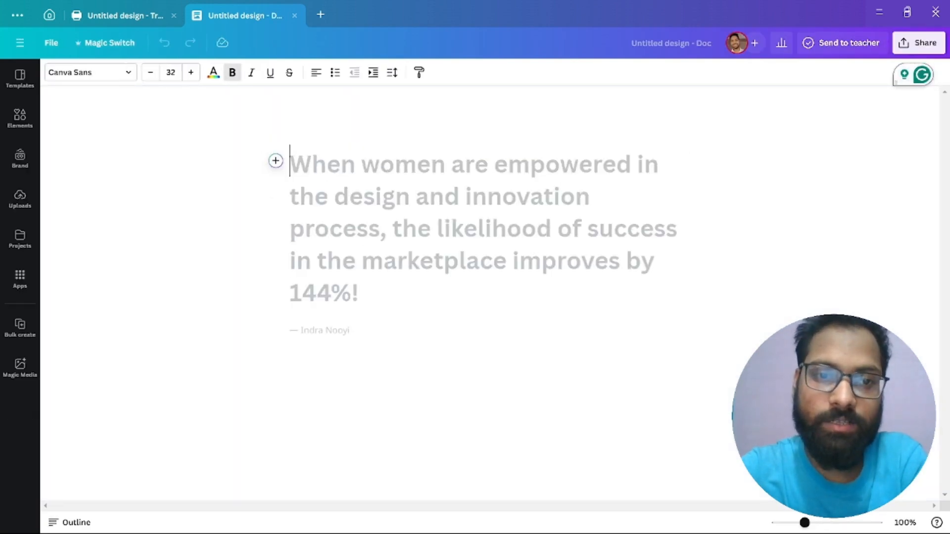
Set the Doc's text style to Body and paste the copied SEO brochure content.
click(109, 73)
click(59, 226)
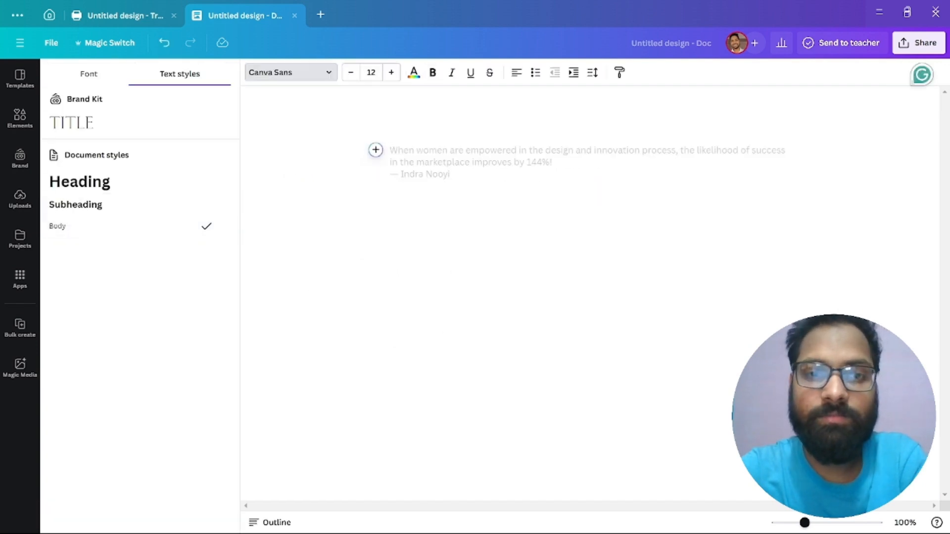
key(ctrl+v)
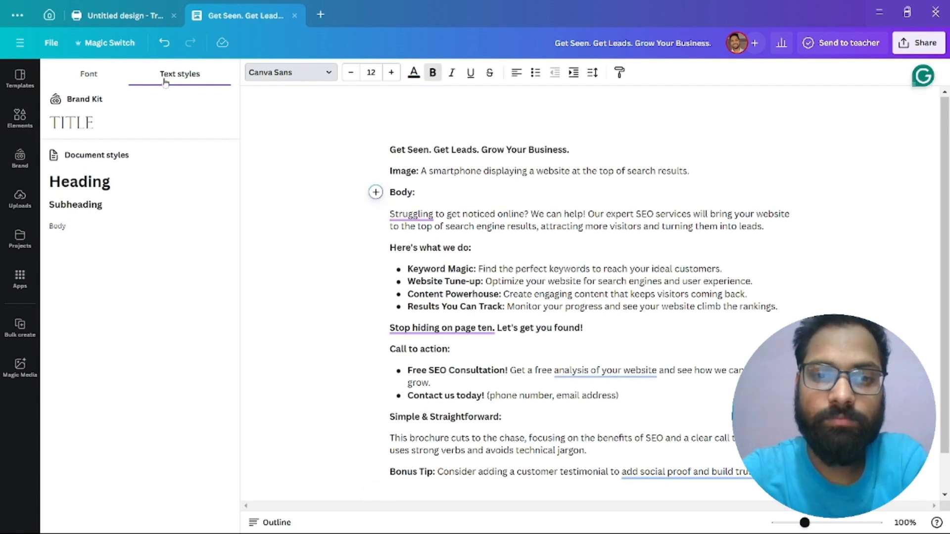
Look over the Purple Modern Marketing Agency Trifold Brochure template and open it for customizing.
click(129, 21)
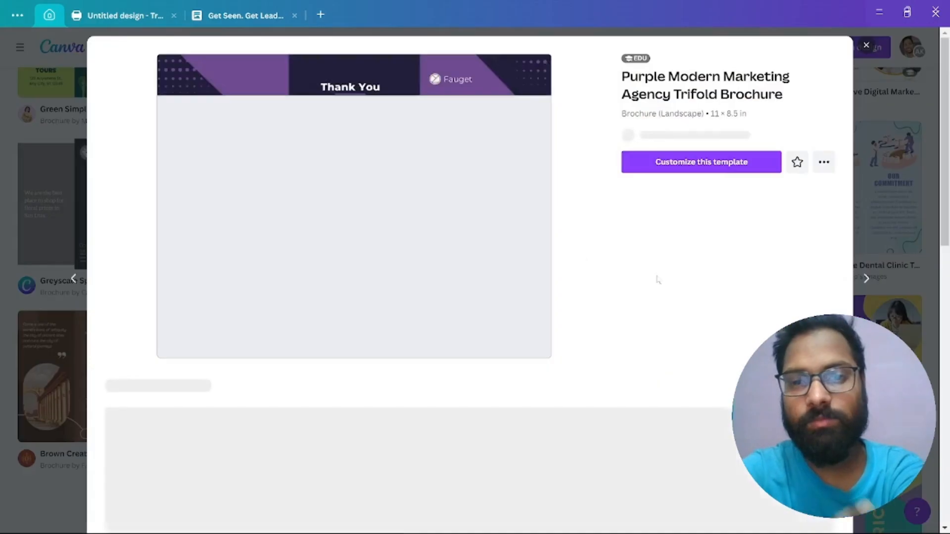
scroll(565, 399, down, 4)
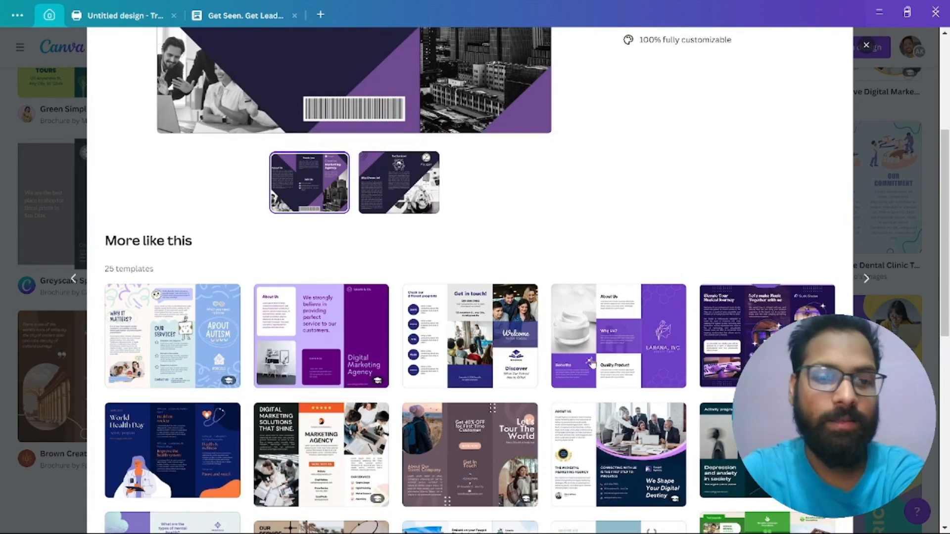
scroll(565, 398, up, 4)
click(727, 198)
From the similar templates, open the Purple and White Modern Beauty Product with Square Frame Trifold Brochure for customizing.
click(49, 16)
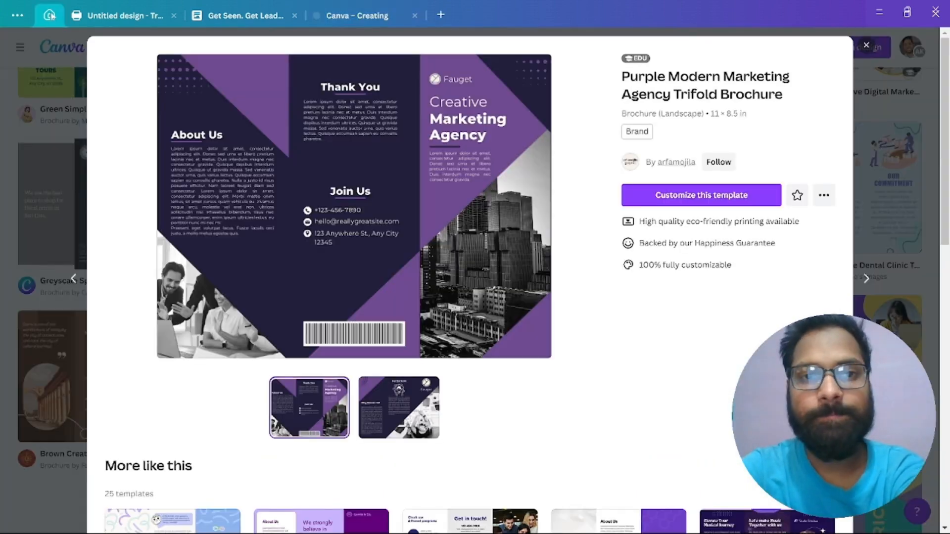
scroll(608, 249, down, 5)
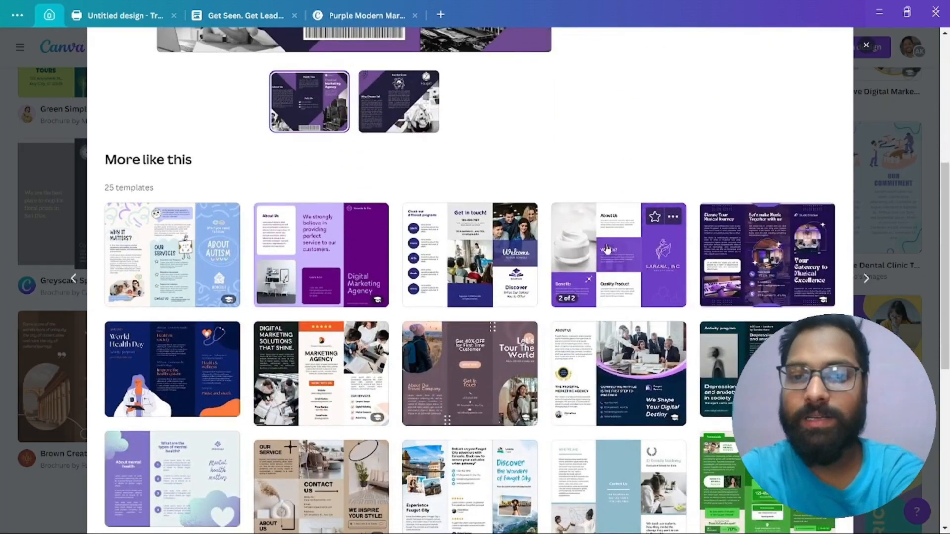
click(607, 249)
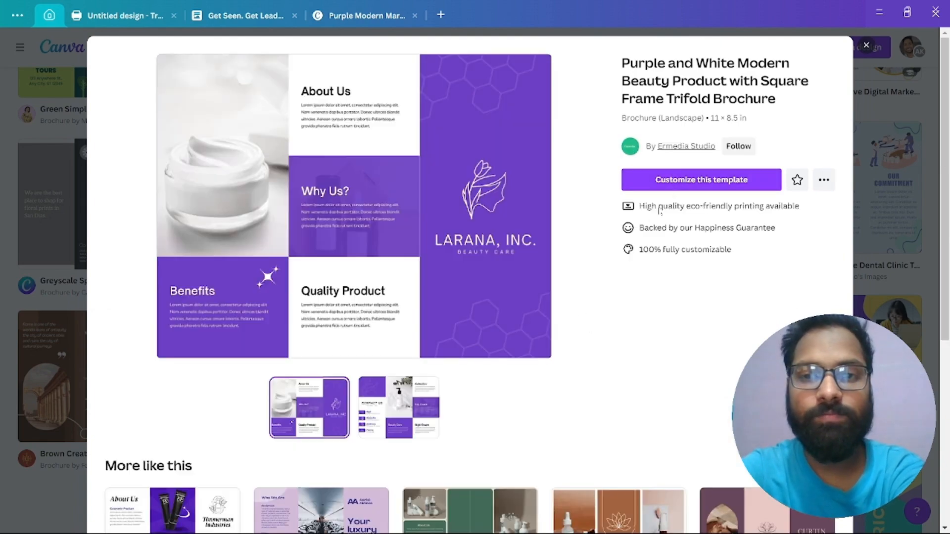
click(675, 184)
Look over the beauty template's second page, and open the similar White and Purple Modern Cosmetic Products with Cut Out Product Trifold Brochure for customizing.
click(50, 19)
scroll(398, 202, down, 4)
scroll(398, 202, up, 3)
scroll(398, 202, up, 2)
click(406, 302)
scroll(406, 302, down, 4)
scroll(406, 303, down, 1)
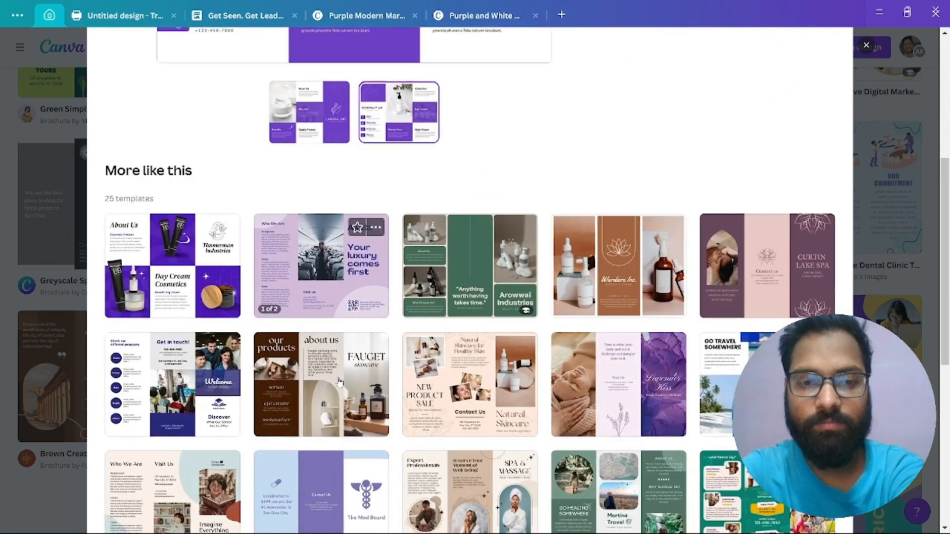
click(182, 267)
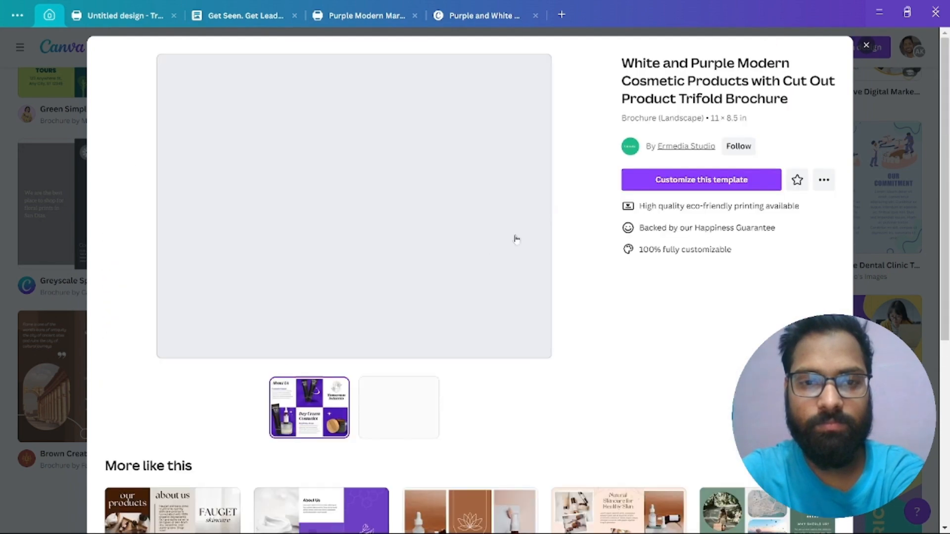
click(669, 181)
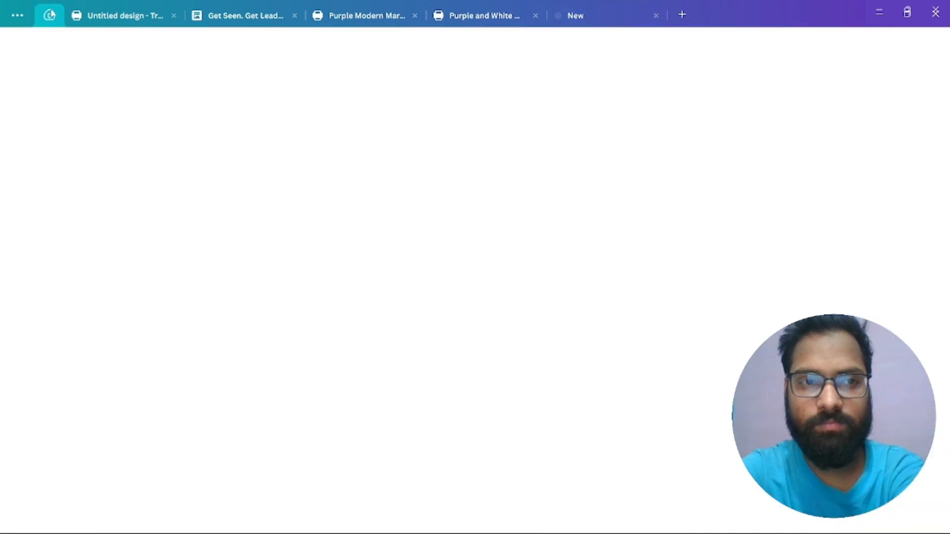
Browse the remaining similar brochure templates and close the template preview.
scroll(352, 400, down, 5)
scroll(352, 400, down, 6)
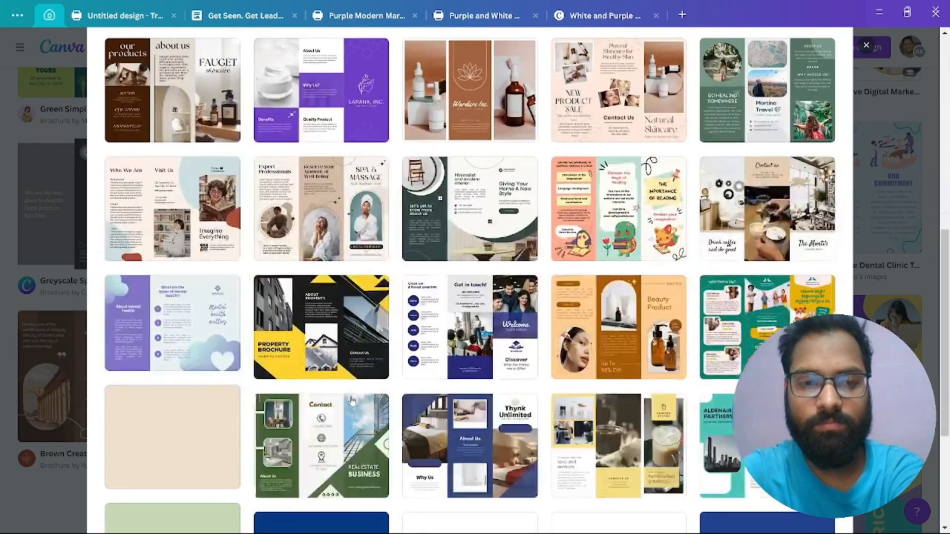
scroll(352, 402, up, 12)
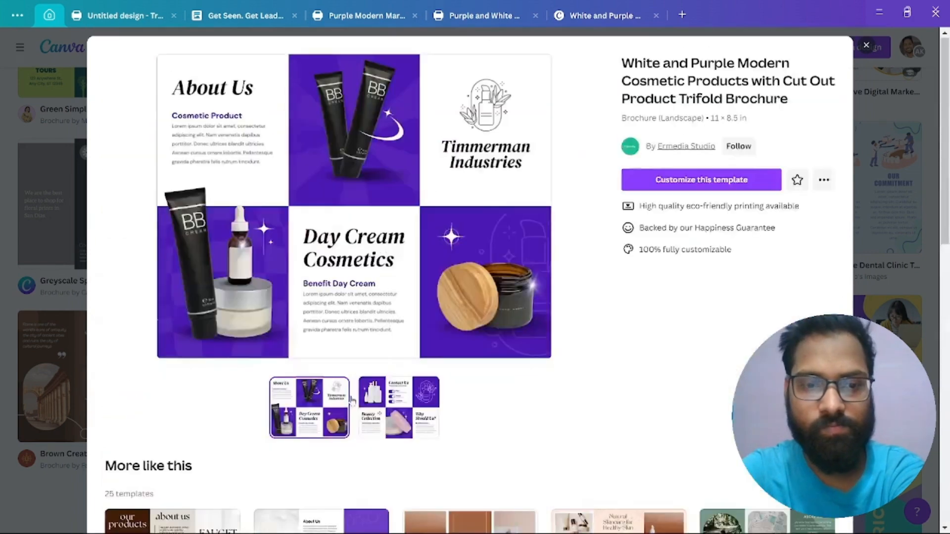
click(866, 46)
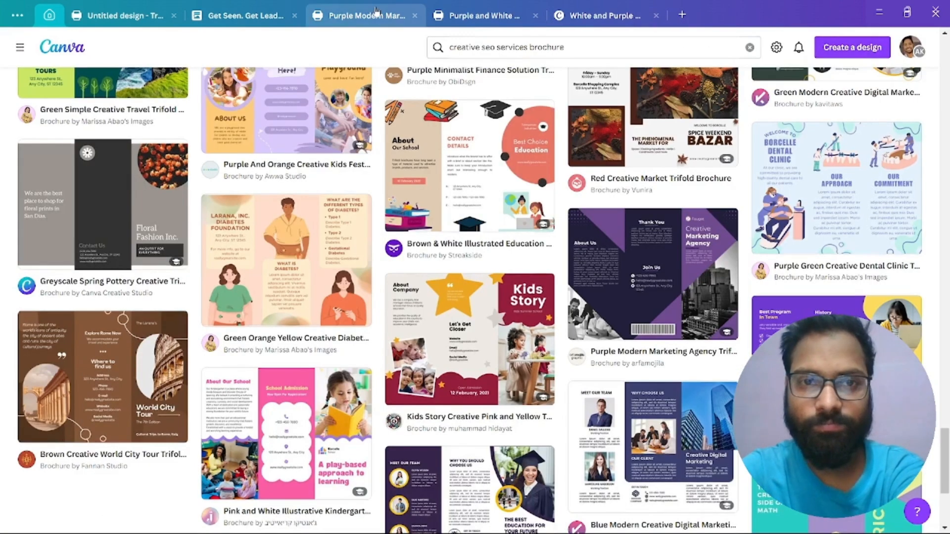
Compare the opened designs and review both pages of the Purple Modern Marketing Agency Trifold Brochure with the side panel hidden.
click(368, 15)
click(470, 17)
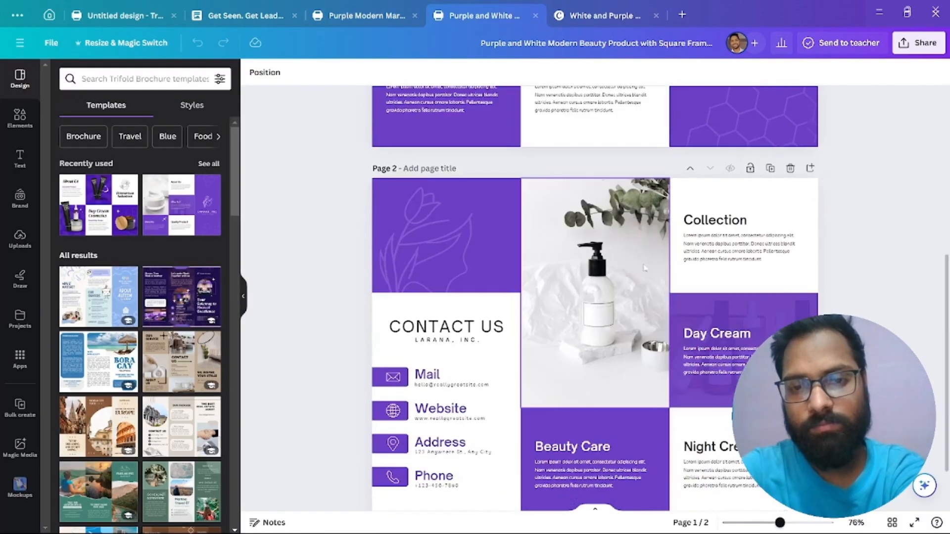
click(352, 16)
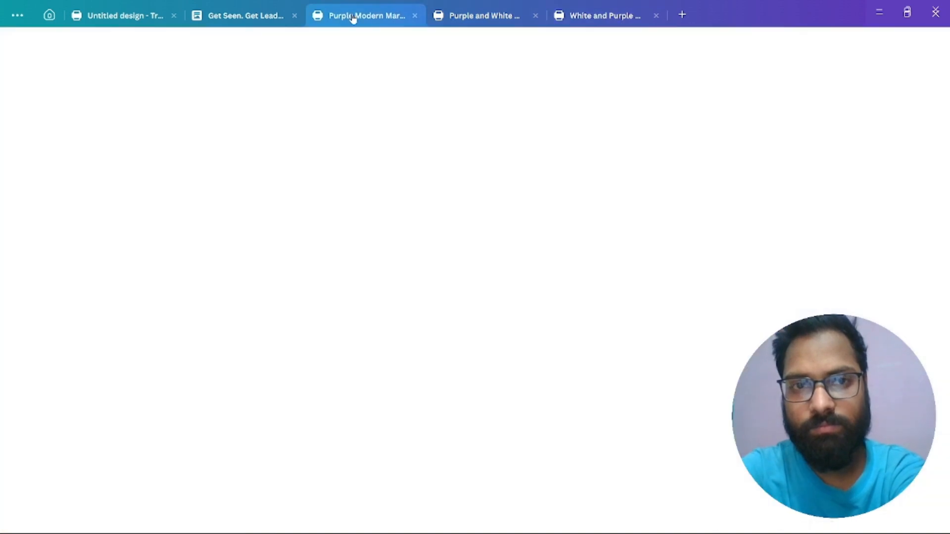
scroll(547, 353, up, 3)
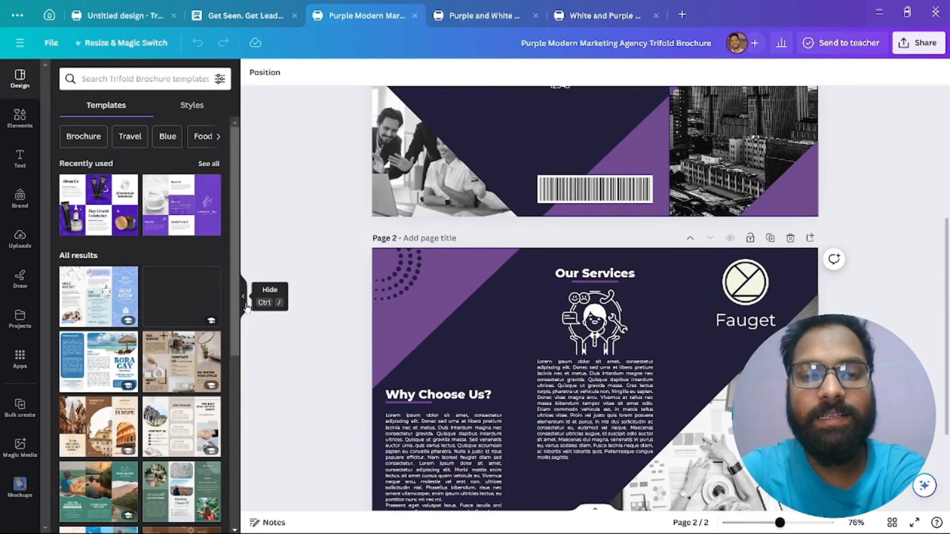
click(243, 296)
scroll(497, 414, down, 3)
scroll(497, 414, up, 5)
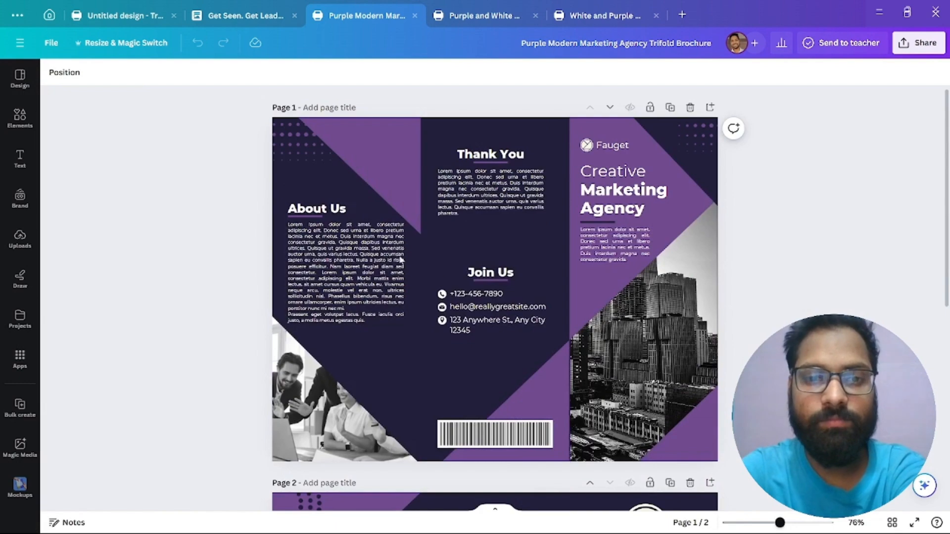
scroll(621, 253, down, 5)
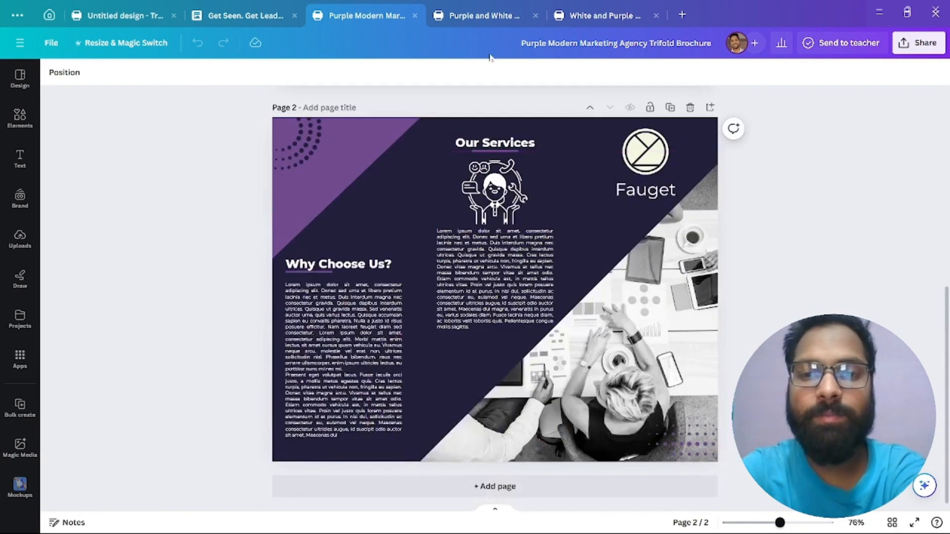
Review both pages of the Purple and White Modern Beauty Product brochure design.
click(482, 15)
scroll(424, 250, up, 5)
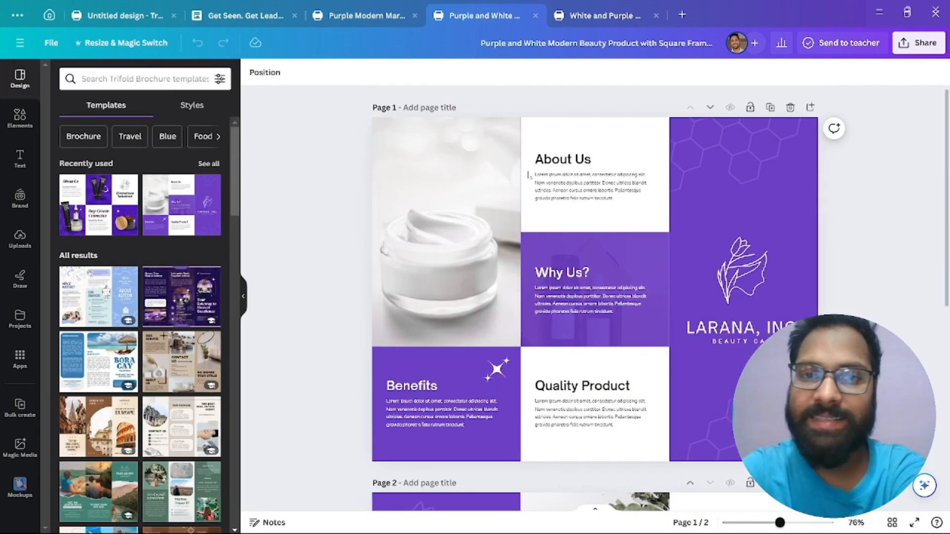
scroll(578, 354, down, 4)
scroll(579, 353, down, 3)
Move the White and Purple Modern Cosmetic Products design's tab ahead of the Purple and White one and look over its pages.
click(596, 15)
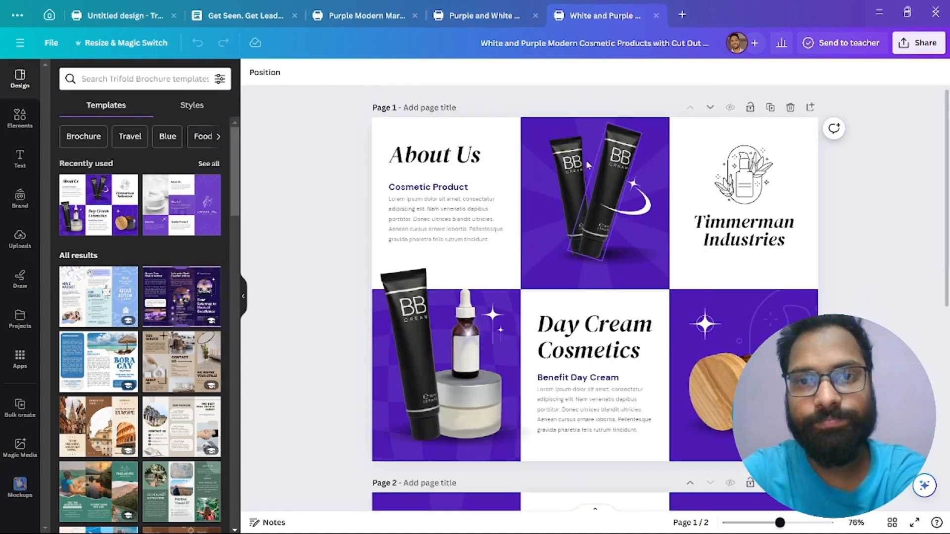
drag(596, 15, 478, 15)
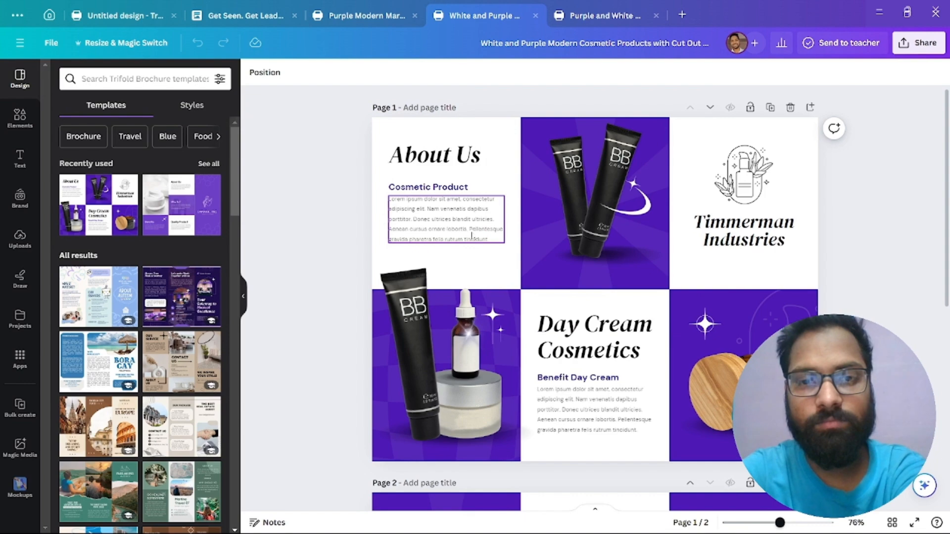
scroll(534, 414, down, 5)
scroll(534, 415, up, 5)
Return to the Purple Modern Marketing Agency brochure and look through the color options for page 1's background.
click(367, 15)
scroll(442, 296, up, 5)
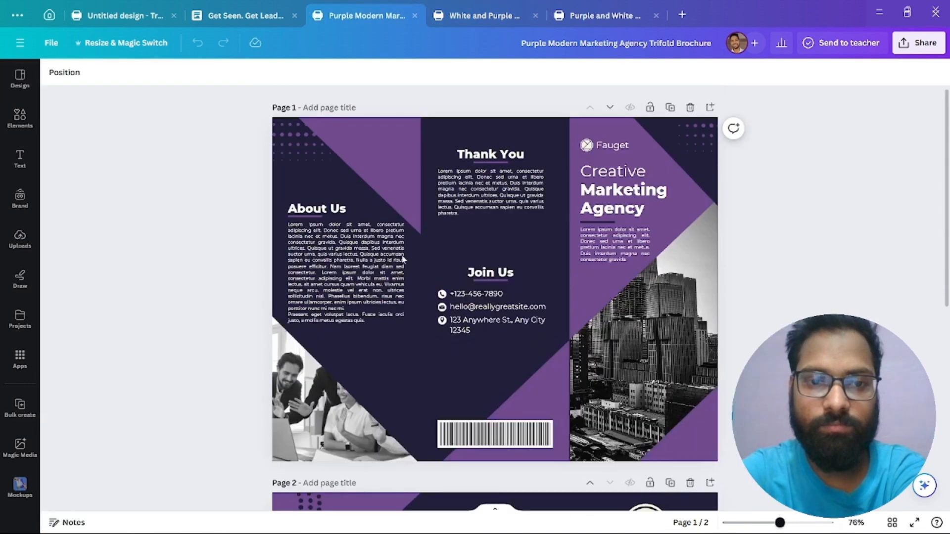
click(275, 251)
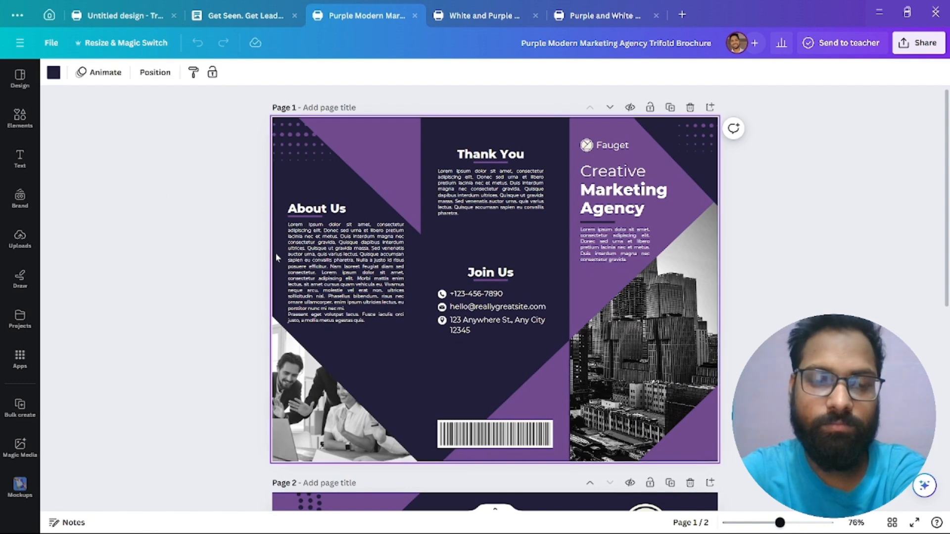
click(54, 73)
scroll(64, 396, down, 2)
scroll(63, 347, up, 5)
Search the elements for "black gradient", limit the results to photos and browse them.
click(19, 118)
click(144, 79)
text(bl)
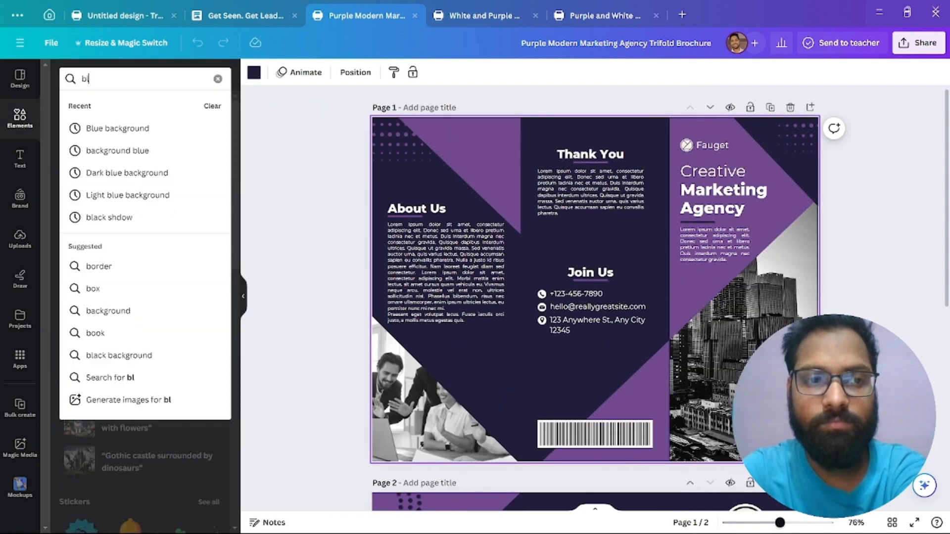
text(ack background)
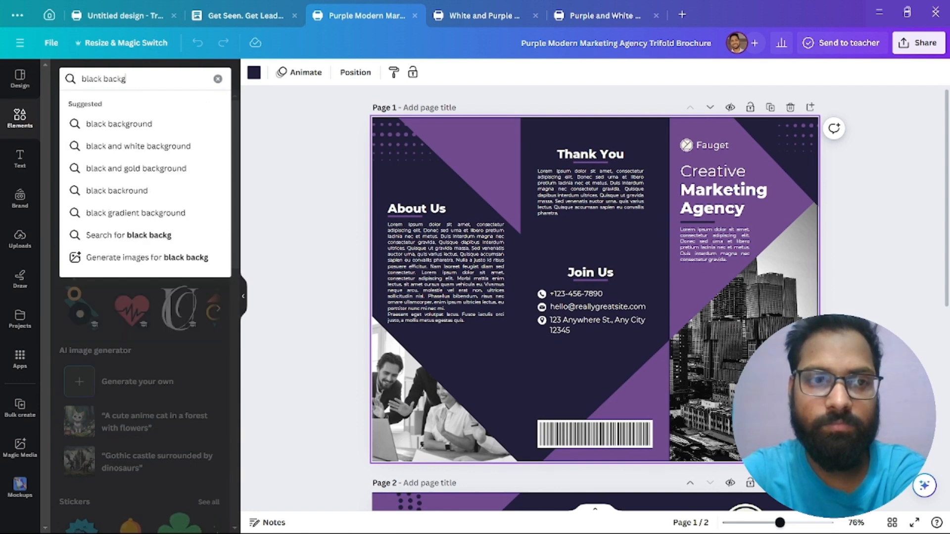
key(BackSpace)
key(BackSpace)
key(BackSpace)
key(BackSpace)
key(BackSpace)
key(BackSpace)
key(BackSpace)
key(BackSpace)
key(BackSpace)
key(BackSpace)
key(BackSpace)
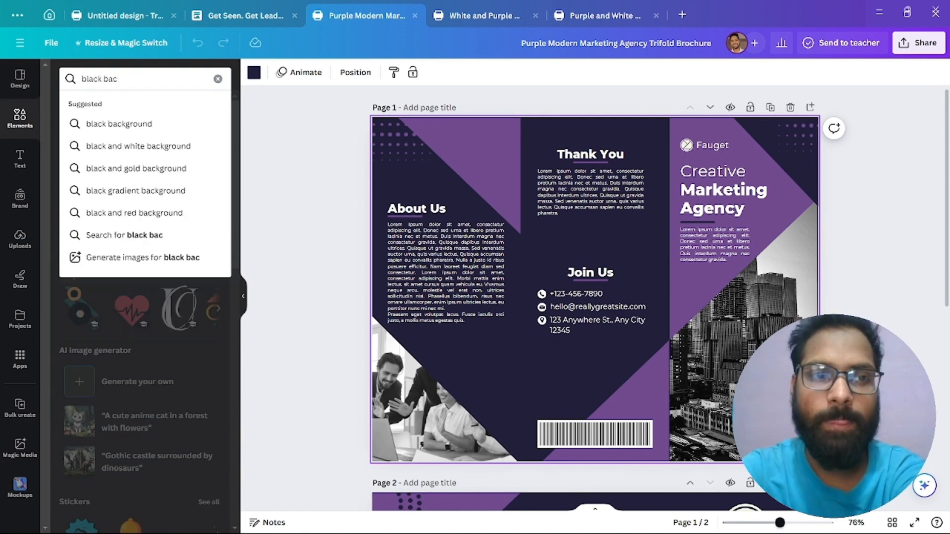
text(gra)
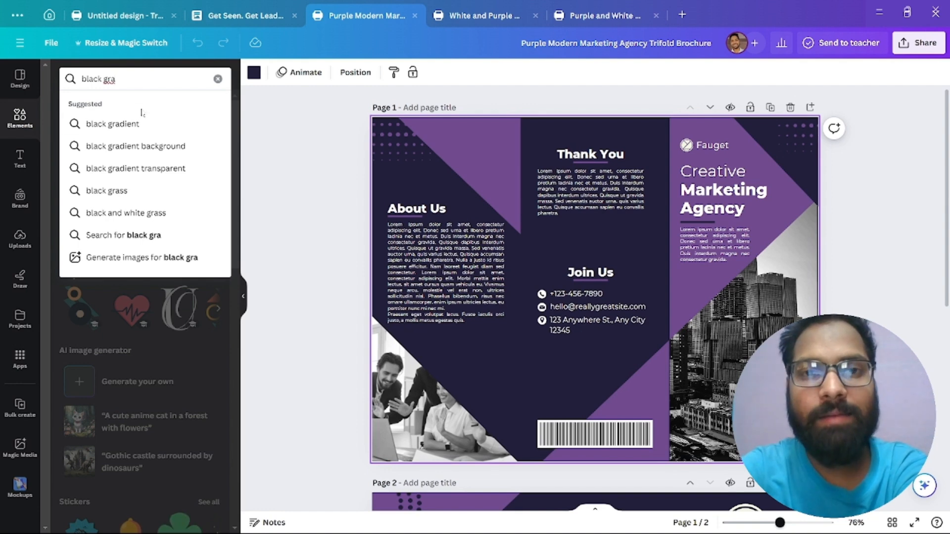
click(139, 122)
click(108, 110)
click(139, 104)
scroll(158, 309, down, 5)
scroll(157, 310, down, 10)
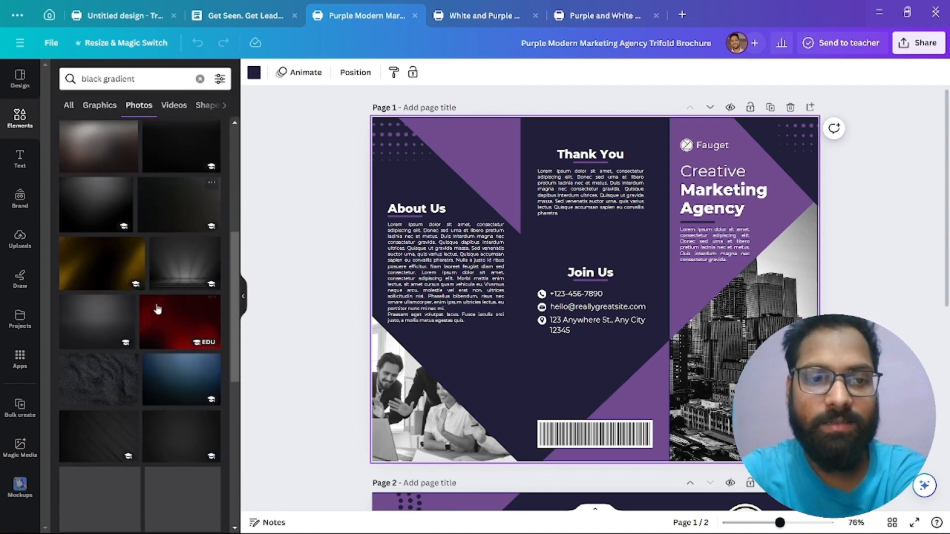
Try a plain dark gradient photo and a recommended bluish-grey one as page 1's background.
click(169, 219)
right_click(534, 184)
click(574, 491)
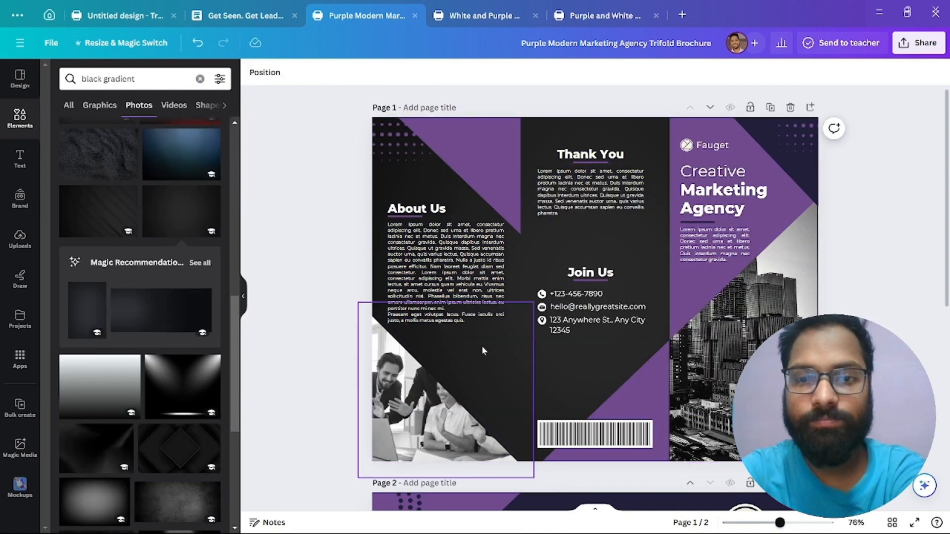
scroll(189, 330, down, 1)
click(86, 261)
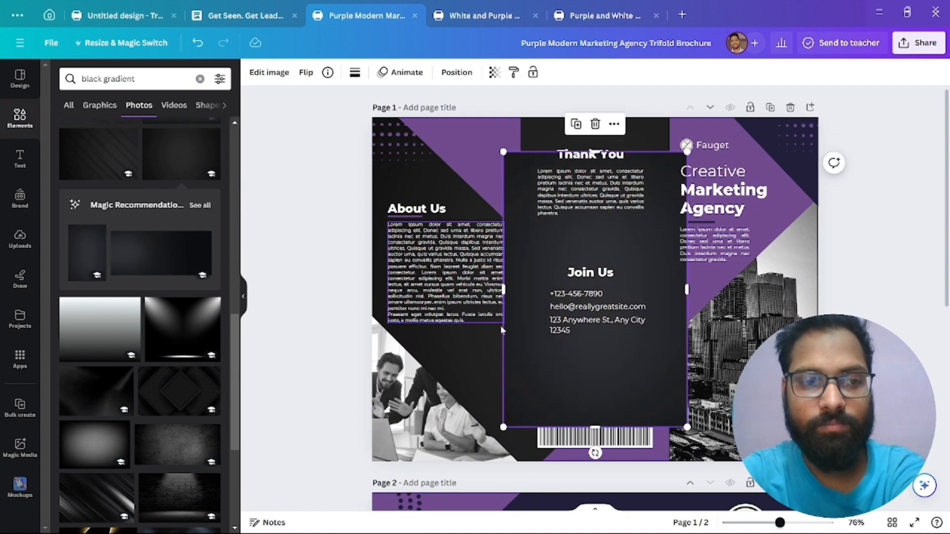
right_click(584, 183)
click(629, 490)
Try a black leather texture photo as page 1's background, and undo placing it.
scroll(159, 411, down, 10)
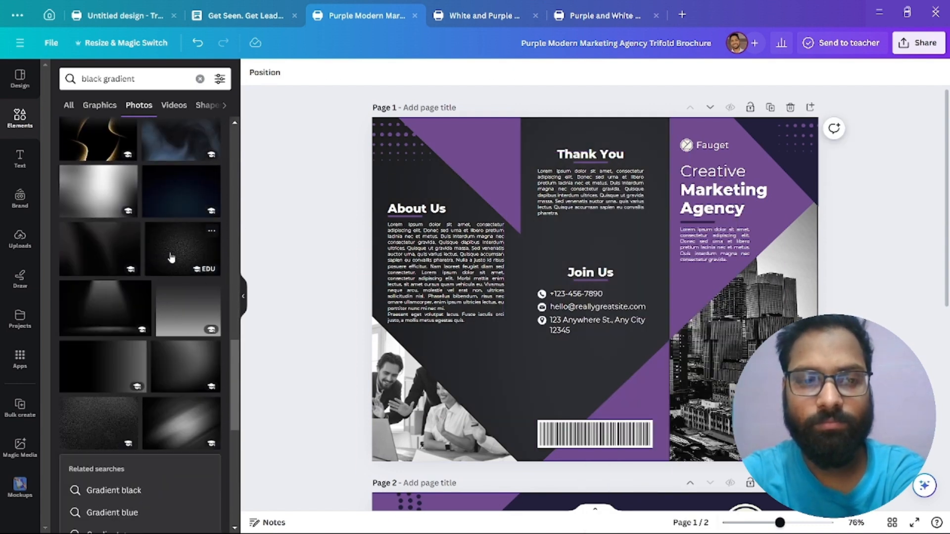
click(160, 410)
right_click(559, 186)
click(618, 490)
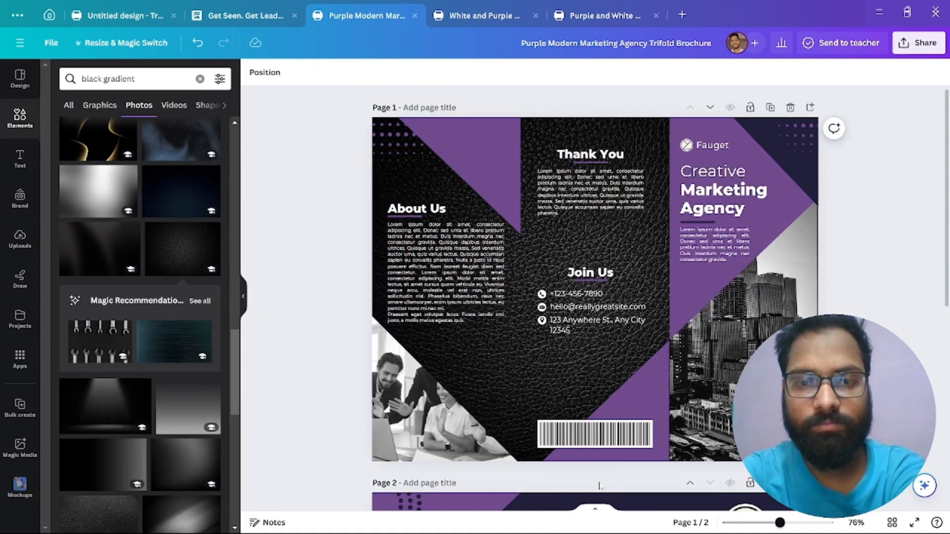
click(198, 43)
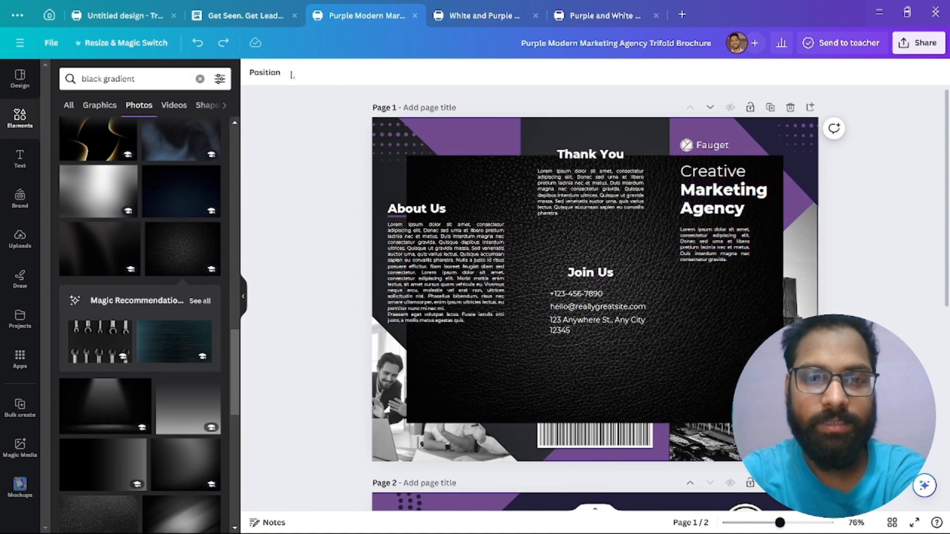
click(199, 42)
Set the black photo with a soft grey glow as page 1's background.
scroll(144, 322, down, 3)
click(187, 336)
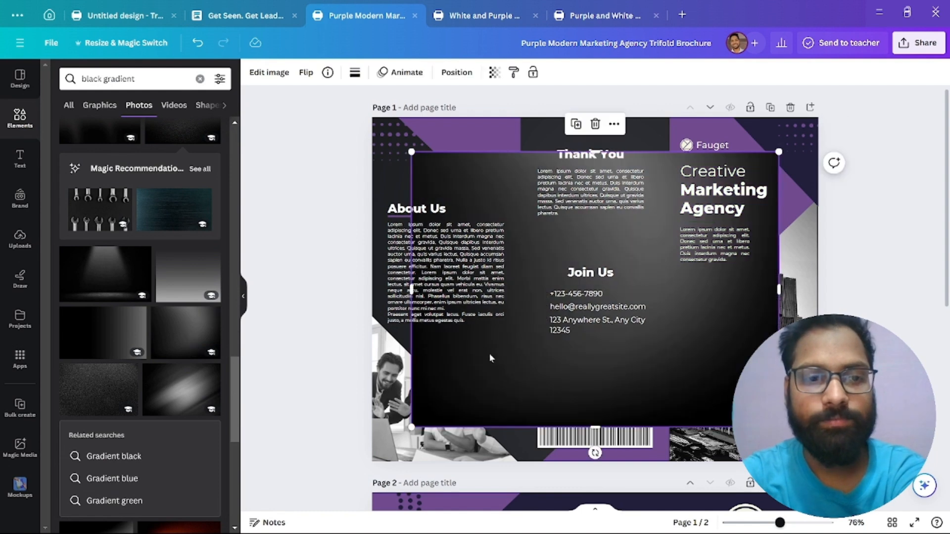
right_click(483, 352)
click(541, 487)
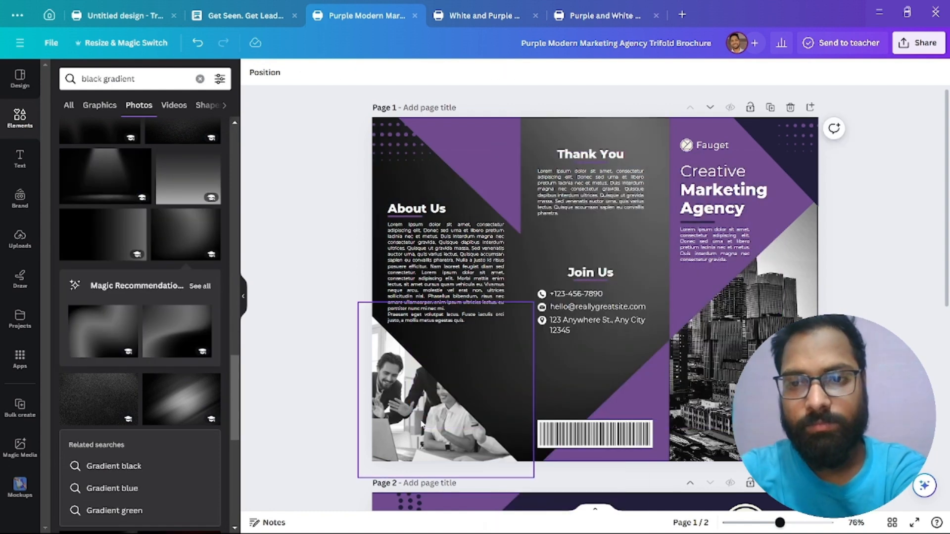
Try a plain charcoal gradient photo from further down the results as page 1's background.
scroll(138, 394, down, 10)
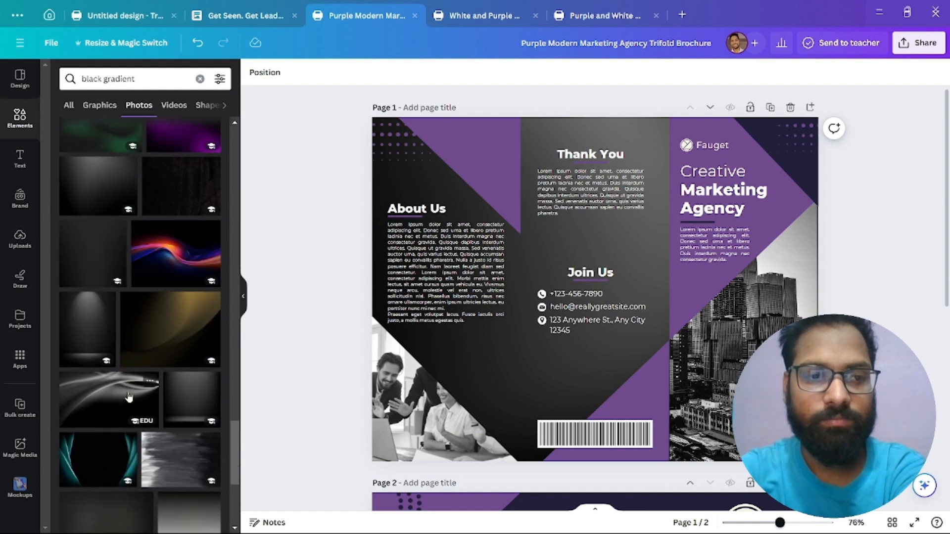
click(78, 250)
right_click(597, 361)
click(634, 490)
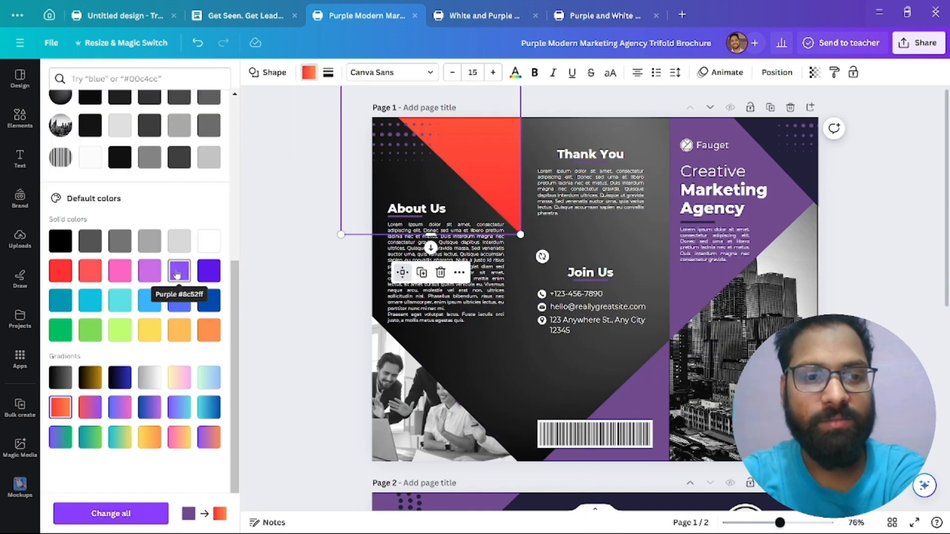
Recolor the triangle above the About Us text on page 1 with the custom orange #FF5C00.
click(177, 275)
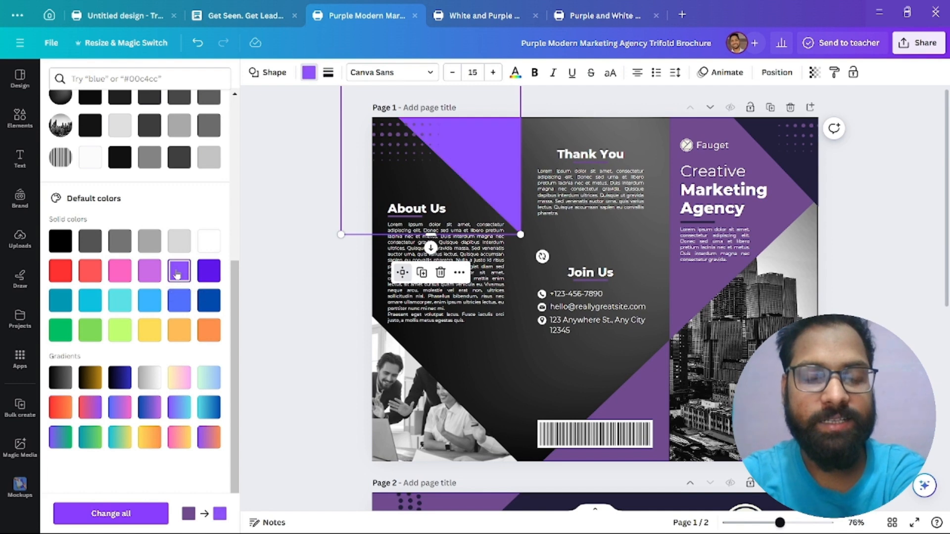
scroll(80, 203, up, 5)
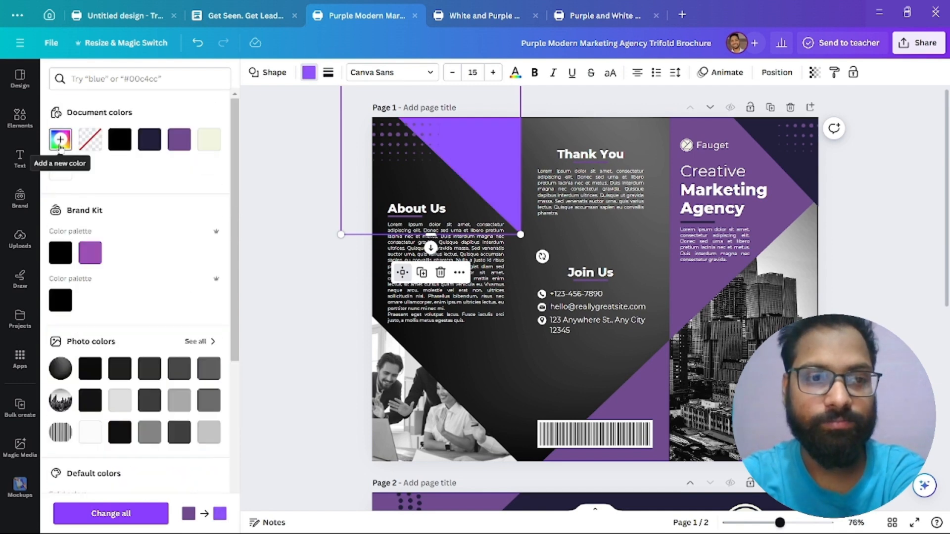
click(60, 140)
drag(90, 267, 71, 267)
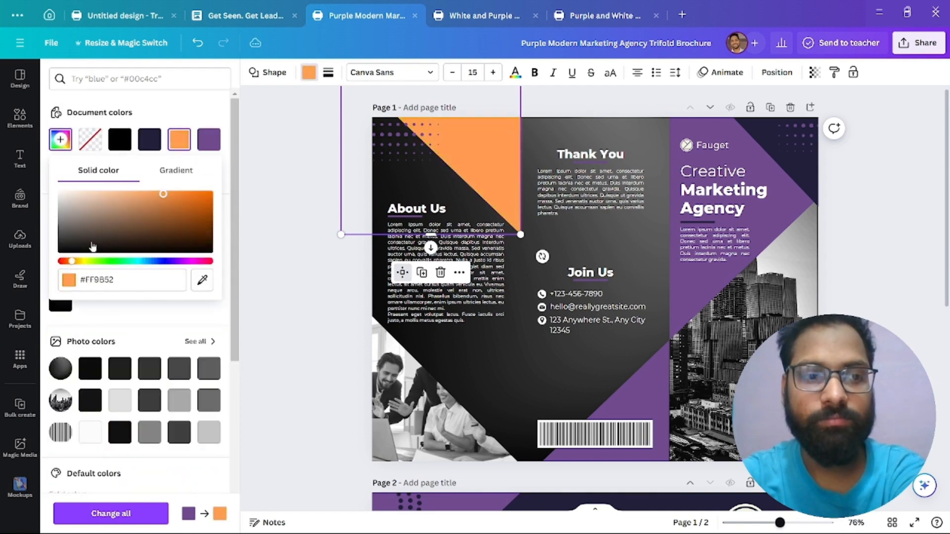
drag(160, 194, 227, 194)
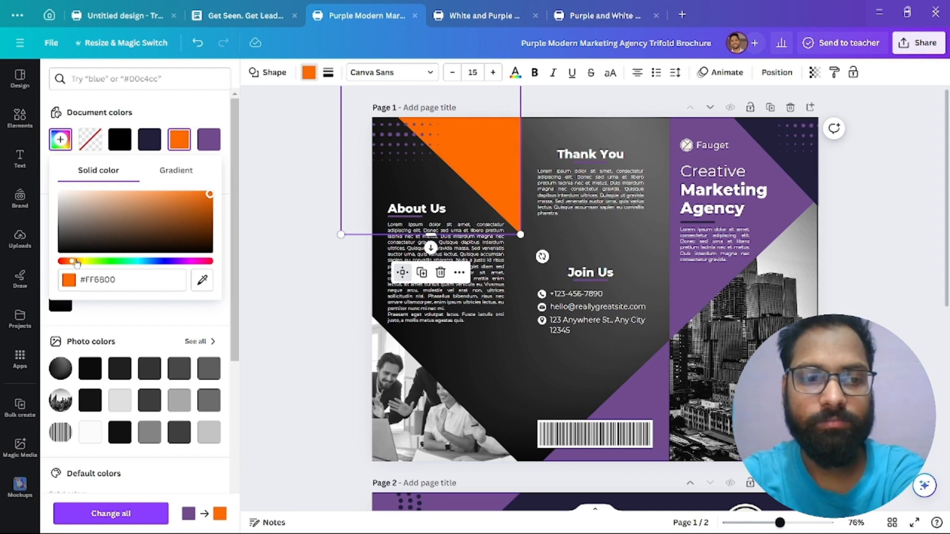
mouse_move(69, 263)
mouse_down()
mouse_move(186, 264)
mouse_move(70, 269)
mouse_up()
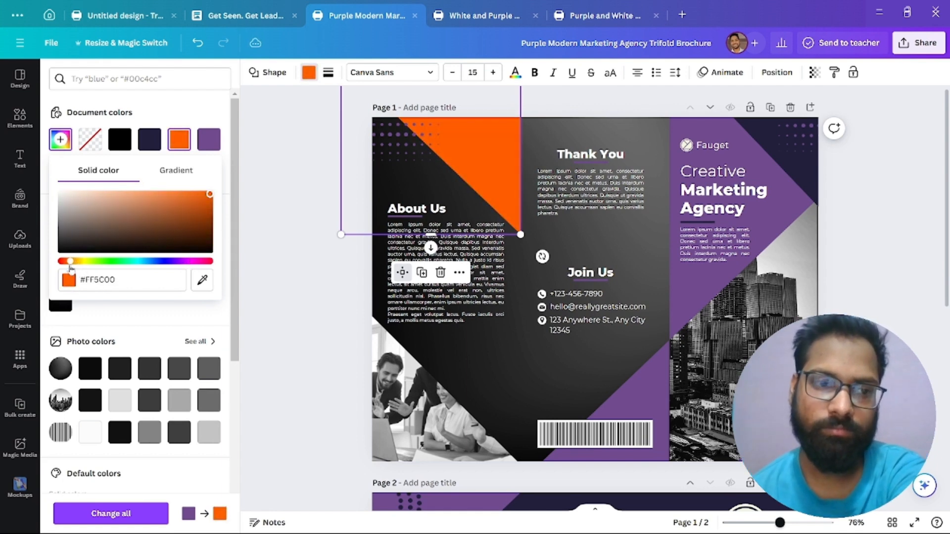
Replace the purple of page 1's shapes and dotted patterns with the orange #FF5C00 across all pages.
click(105, 512)
click(730, 460)
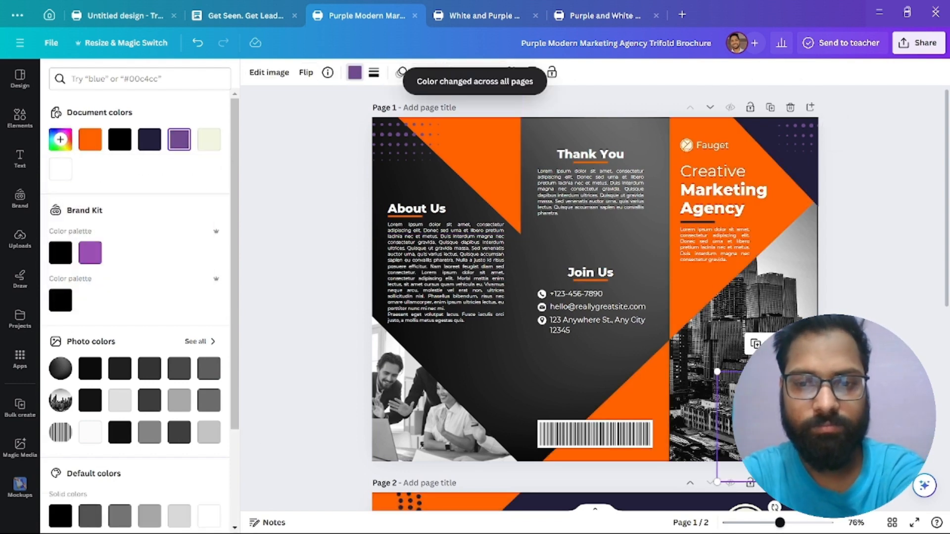
click(90, 139)
click(117, 513)
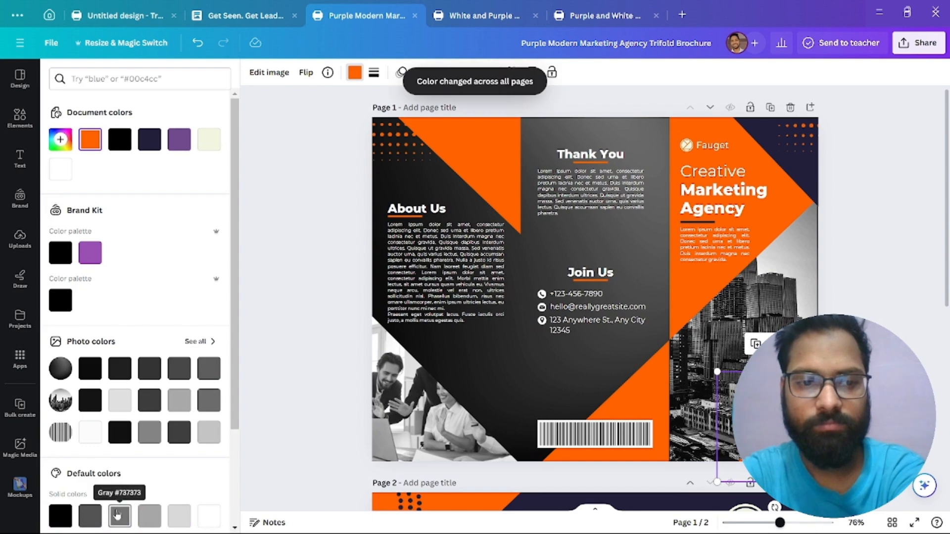
scroll(400, 365, down, 1)
scroll(490, 206, down, 8)
scroll(555, 212, up, 8)
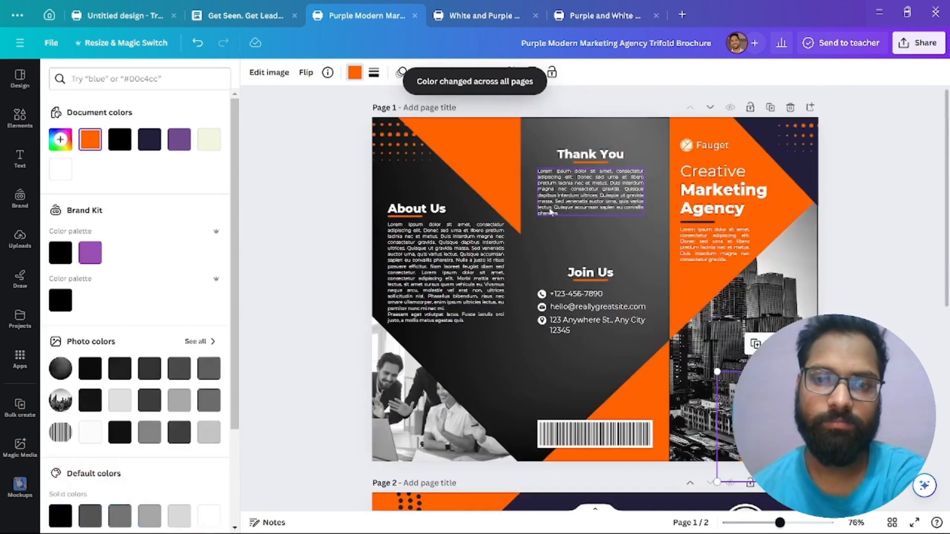
Detach page 1's black gradient photo from the background, copy it, and set it back as the page background.
click(619, 130)
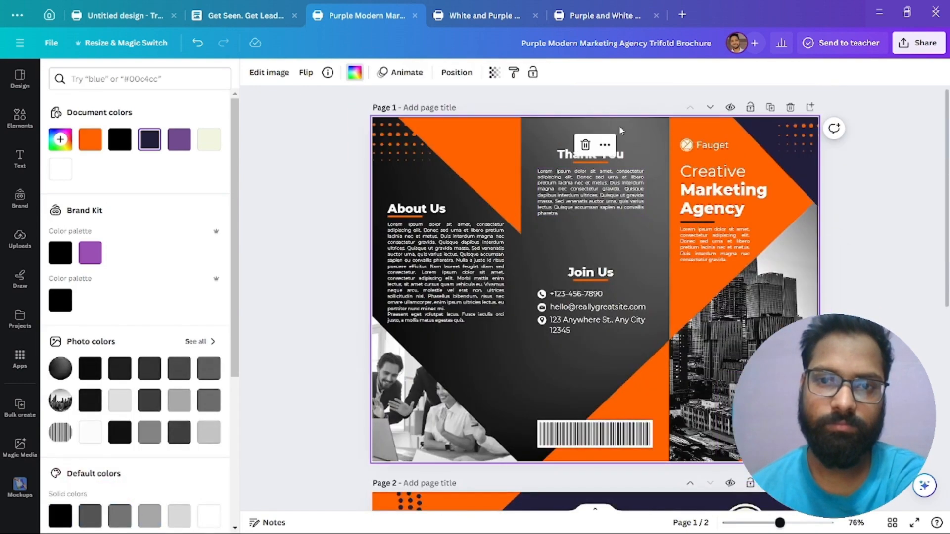
right_click(549, 135)
click(609, 296)
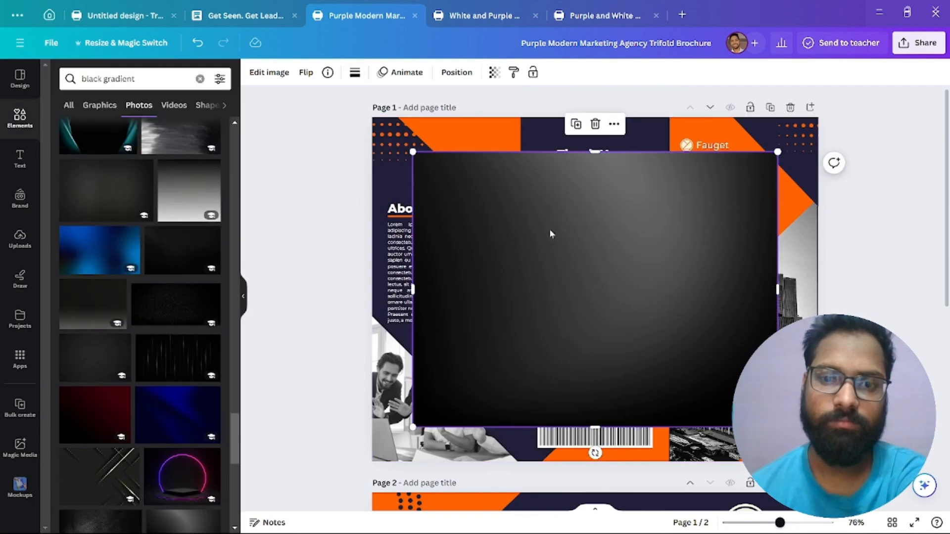
click(615, 127)
click(544, 258)
right_click(525, 306)
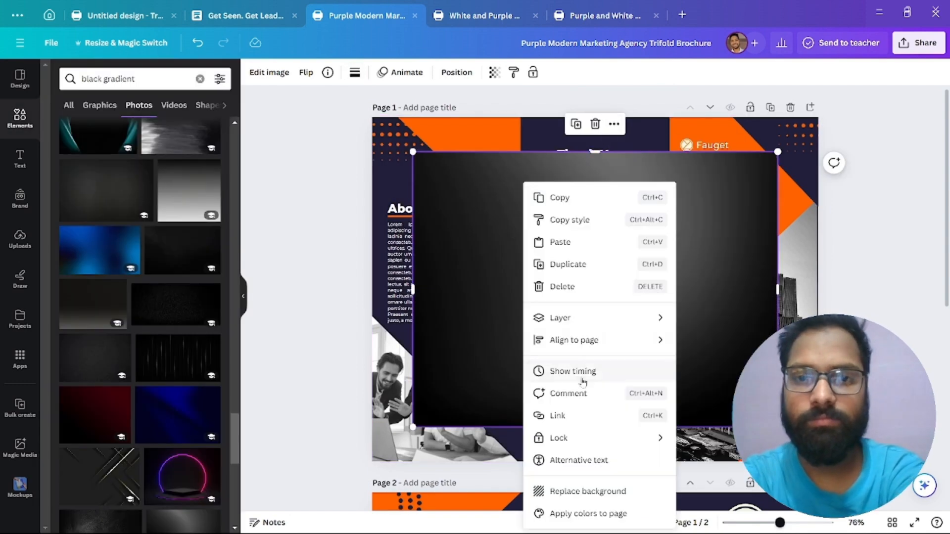
click(562, 491)
Paste the copied black gradient photo onto page 2 and set it as that page's background.
scroll(461, 407, down, 8)
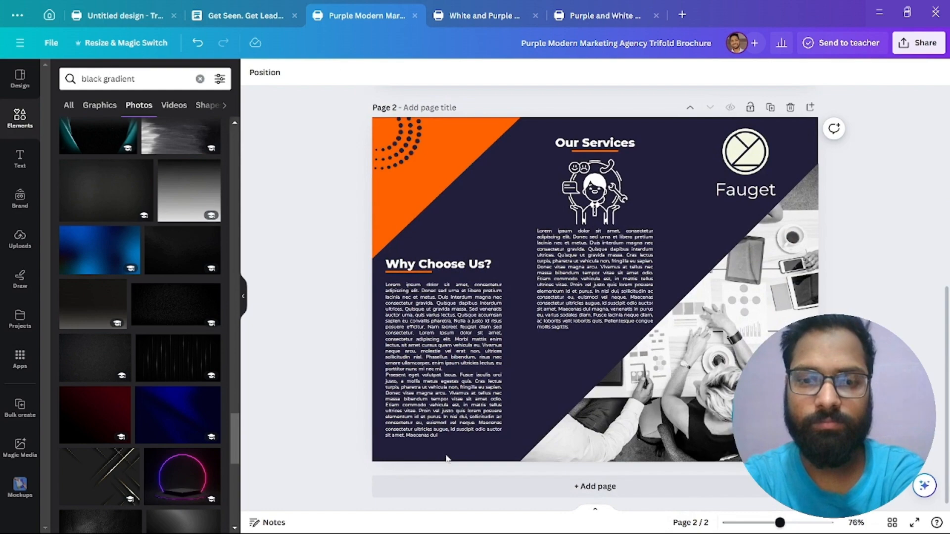
key(ctrl+v)
right_click(589, 436)
click(636, 492)
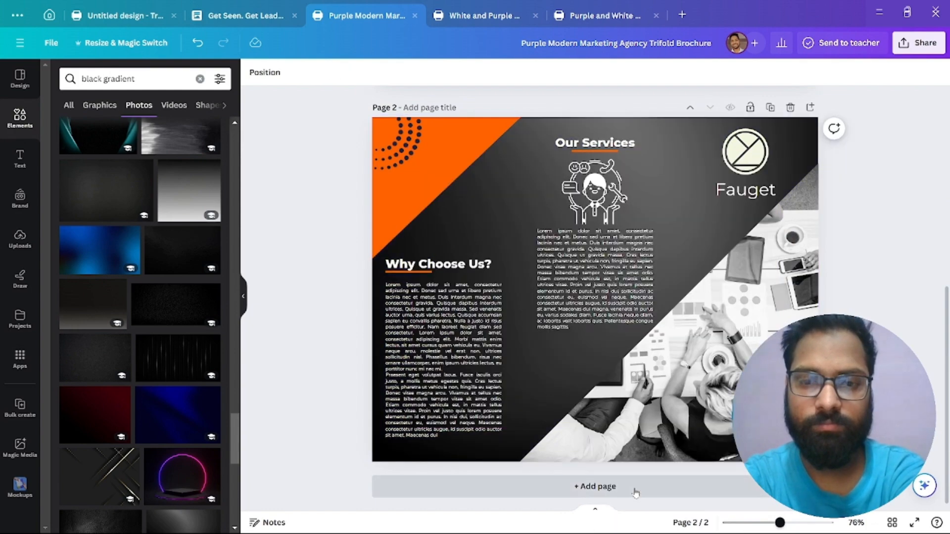
Delete the dotted patterns from the upper-left and upper-right corners of page 1.
scroll(335, 224, up, 8)
click(390, 147)
key(Delete)
click(243, 299)
click(702, 141)
key(Delete)
Delete the decorative dotted patterns from page 2.
scroll(558, 436, down, 2)
scroll(558, 436, down, 3)
click(297, 291)
key(Delete)
scroll(306, 297, down, 3)
click(658, 466)
key(Delete)
scroll(559, 321, up, 5)
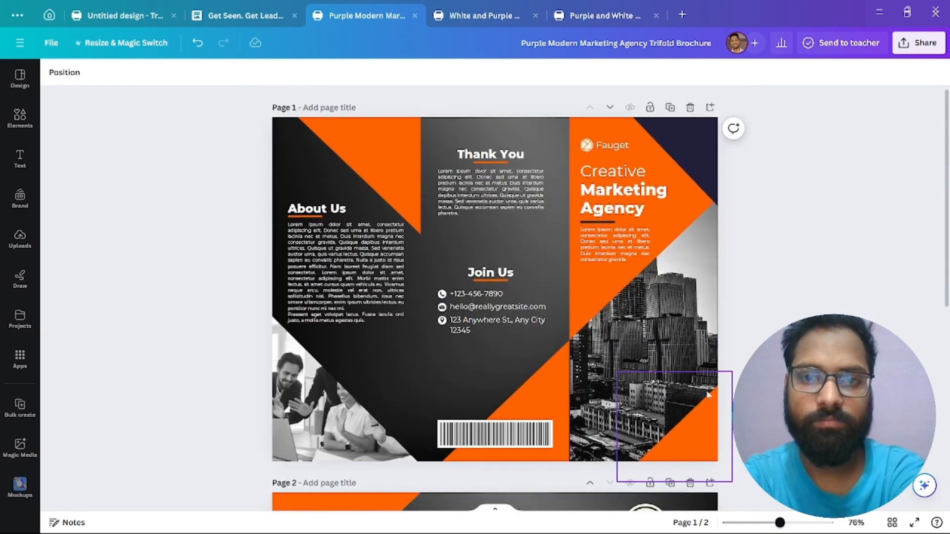
Generate AI images with Magic Media from the prompt "seo" in the Dreamy style.
click(20, 118)
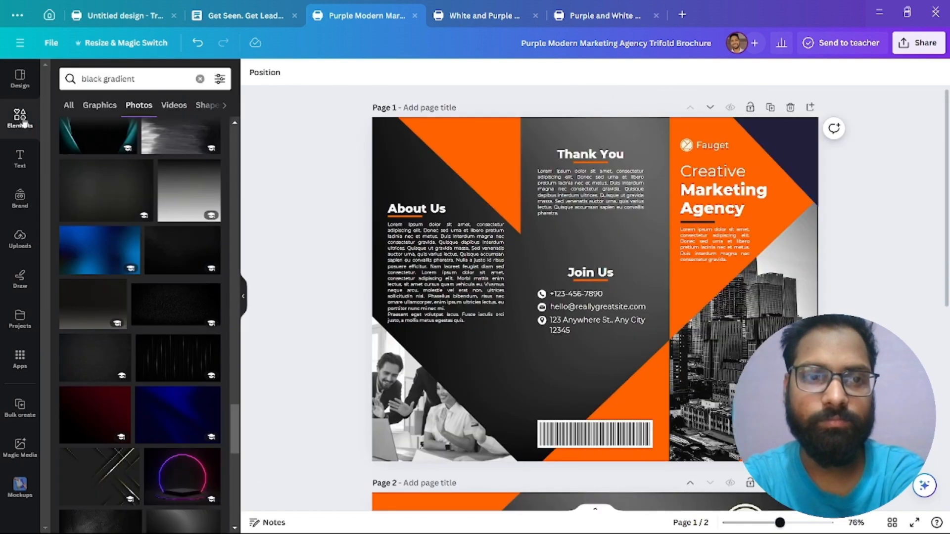
click(198, 79)
scroll(151, 200, down, 10)
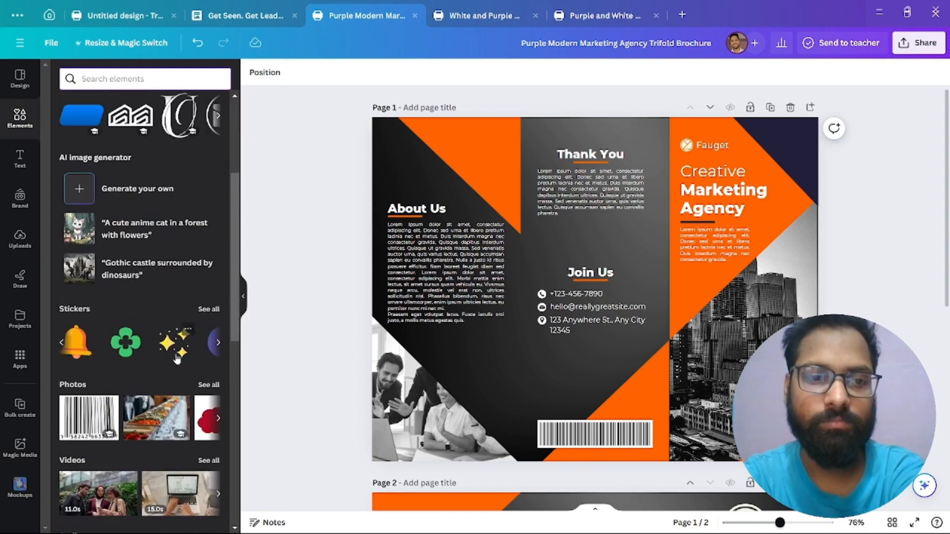
scroll(173, 475, down, 2)
scroll(132, 339, up, 5)
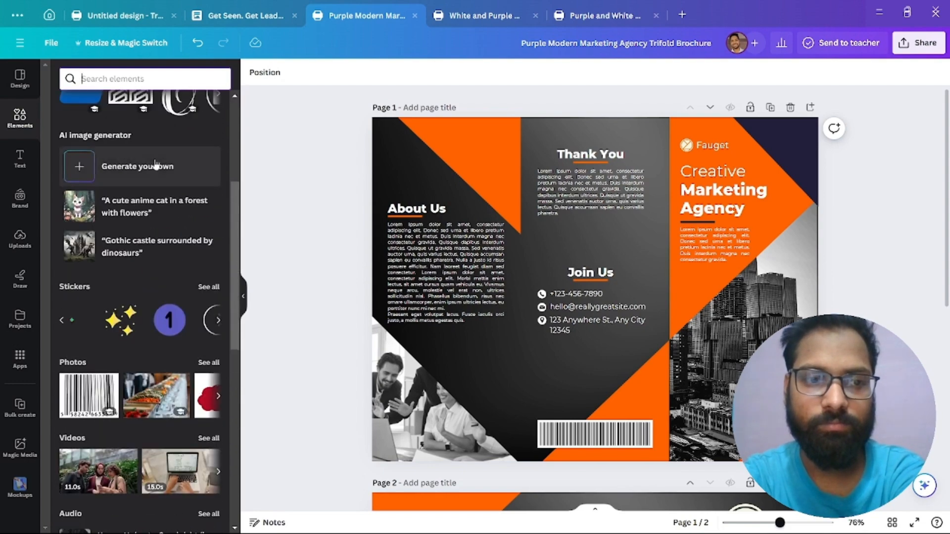
click(155, 161)
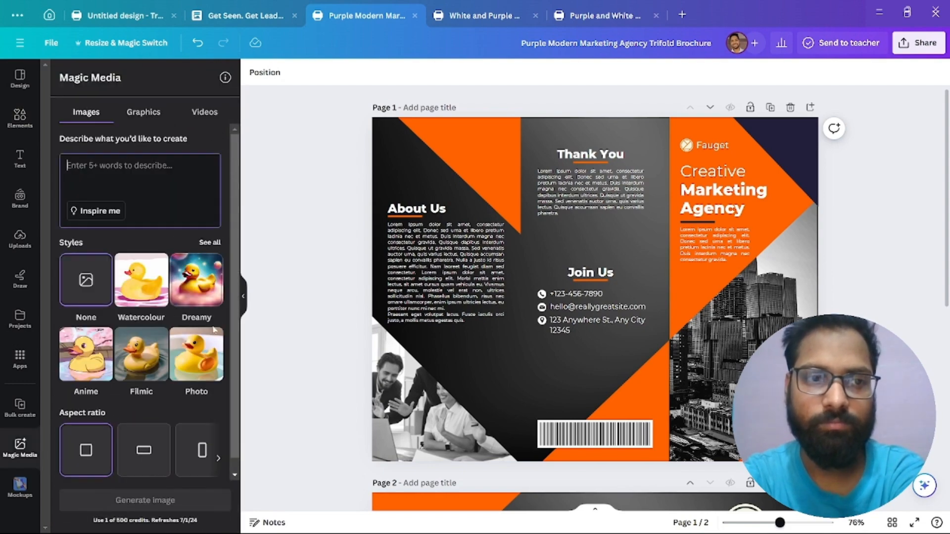
click(204, 301)
click(85, 168)
text(seo)
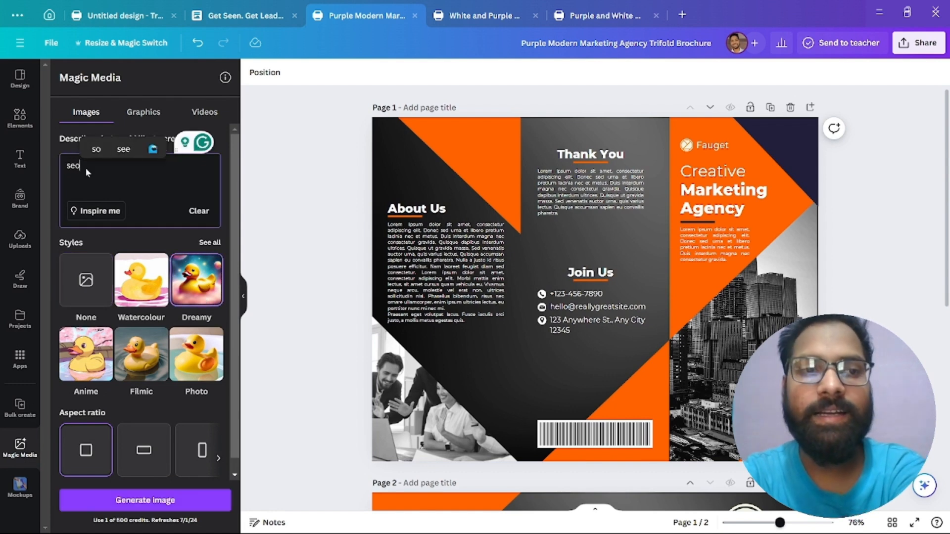
key(Return)
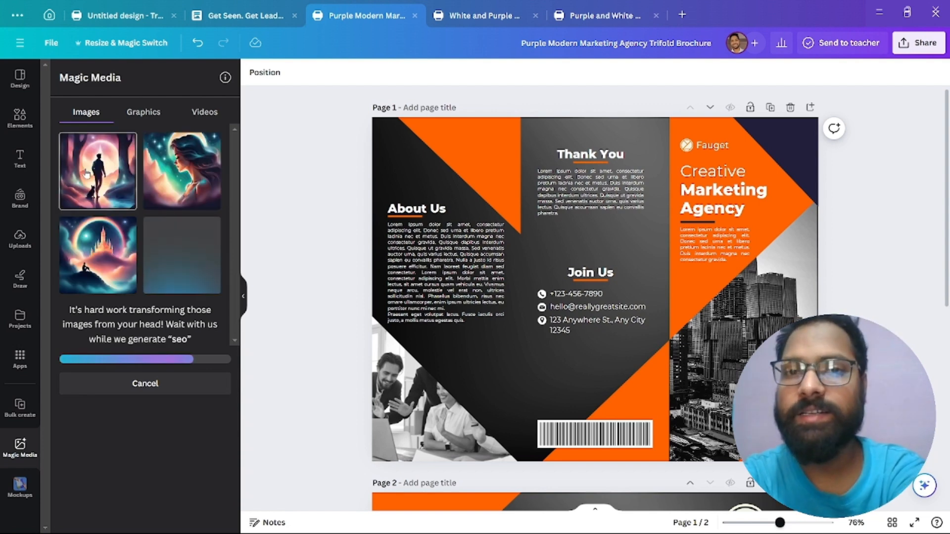
Search the photos for "seo" and replace the team photo below About Us with the SEO keyboard key photo.
click(20, 117)
click(124, 79)
text(seo)
key(Return)
click(141, 105)
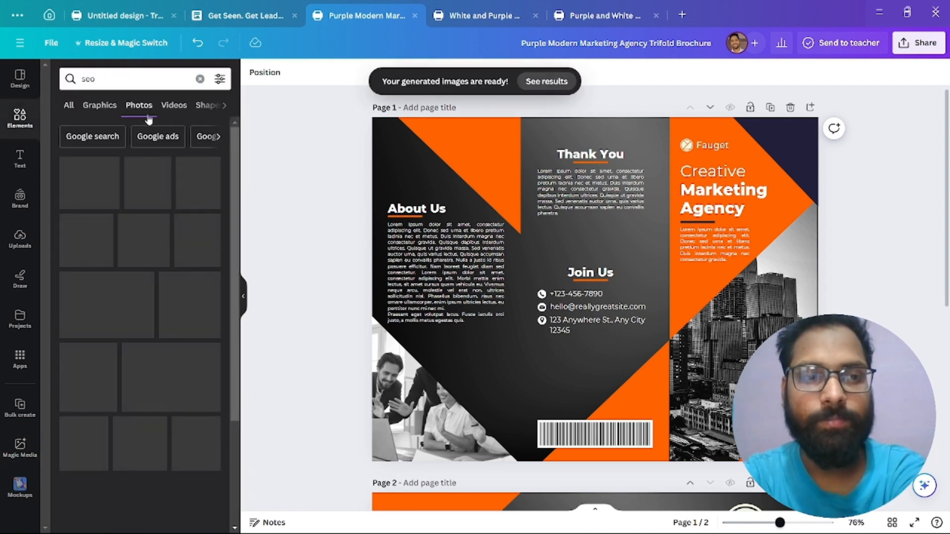
scroll(161, 348, down, 2)
drag(99, 202, 380, 478)
double_click(406, 406)
click(319, 393)
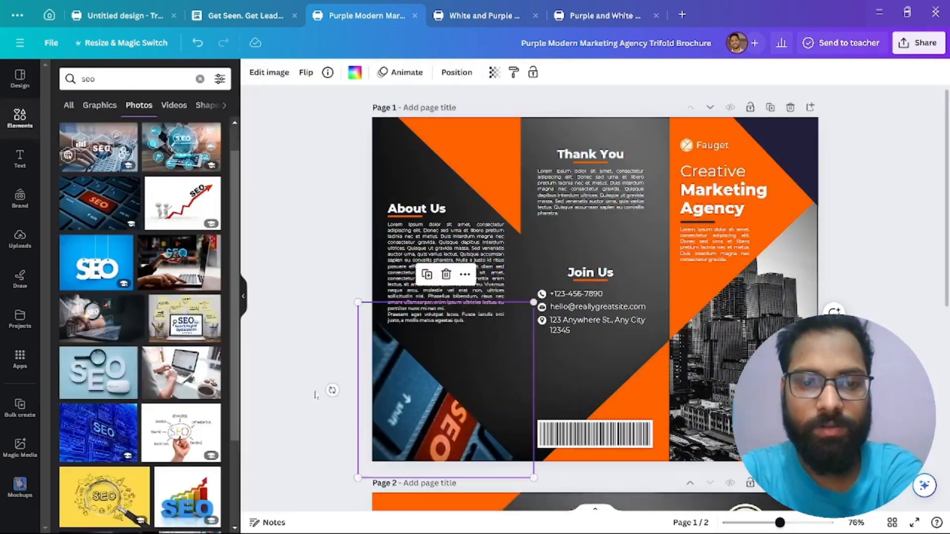
Open the fill color of the navy triangle in the cover panel's upper-right corner on page 1.
click(817, 156)
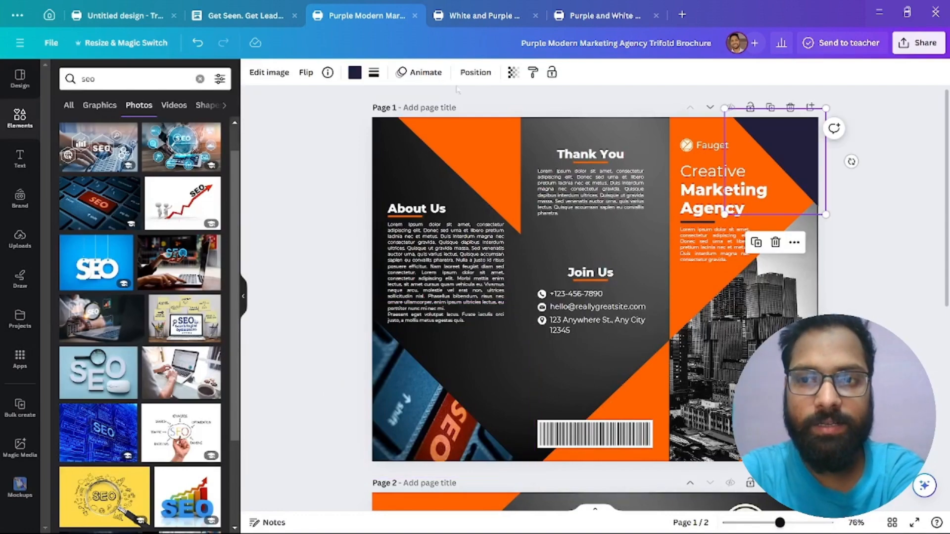
click(355, 73)
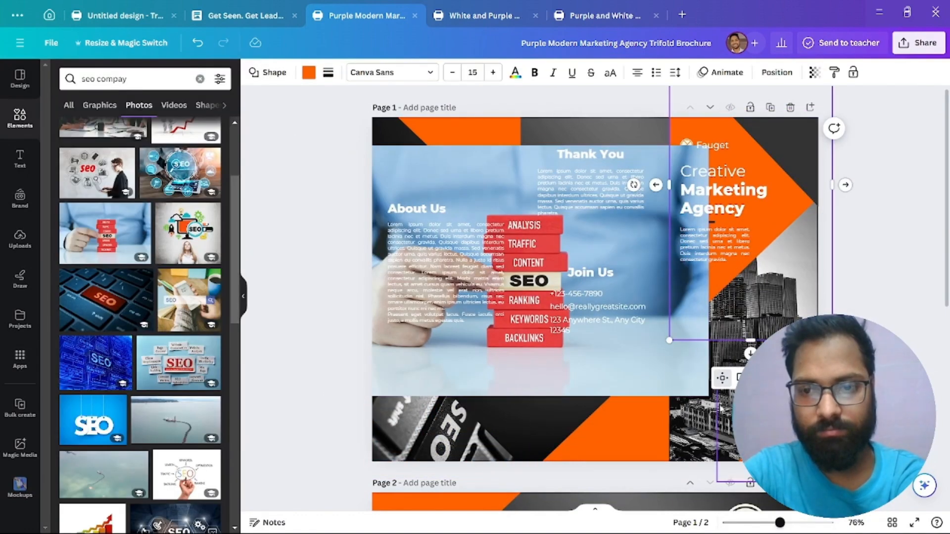
Remove the photo of stacked red SEO blocks from page 1.
click(709, 413)
drag(504, 171, 544, 211)
click(555, 156)
Move the city skyline photo off the cover panel of page 1 and delete it.
click(720, 356)
right_click(720, 356)
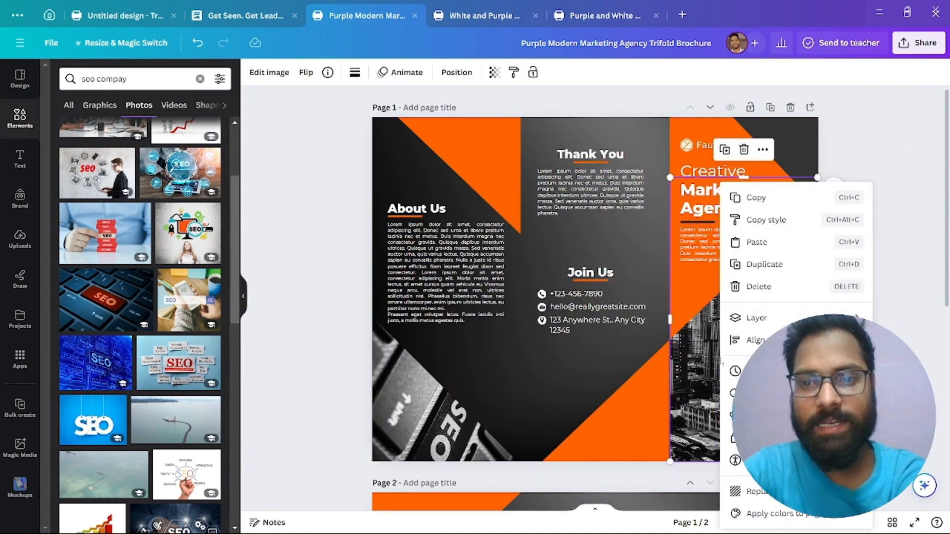
click(913, 267)
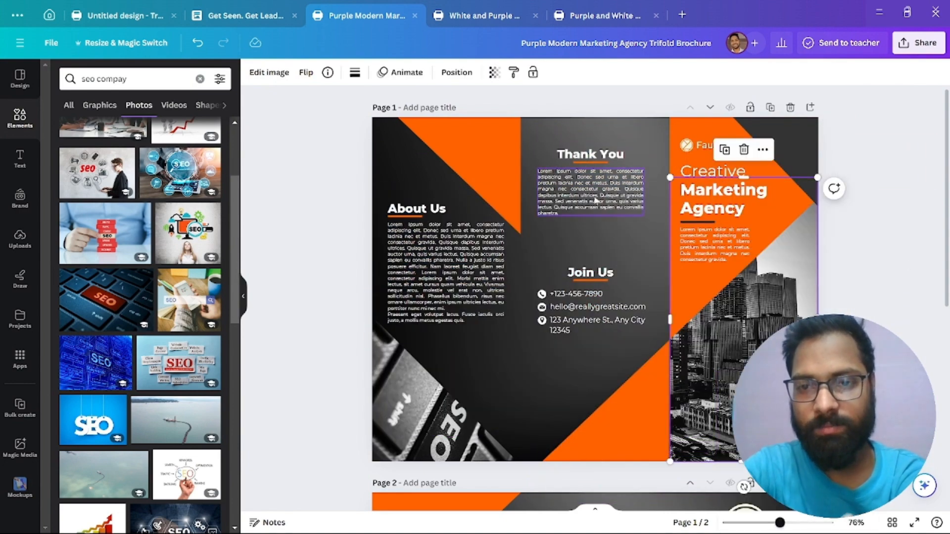
drag(743, 363, 578, 356)
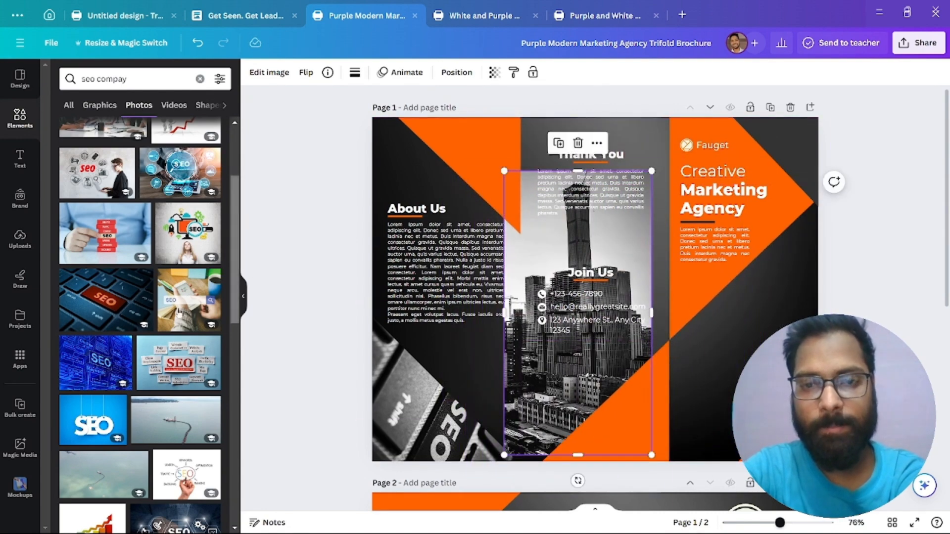
click(578, 143)
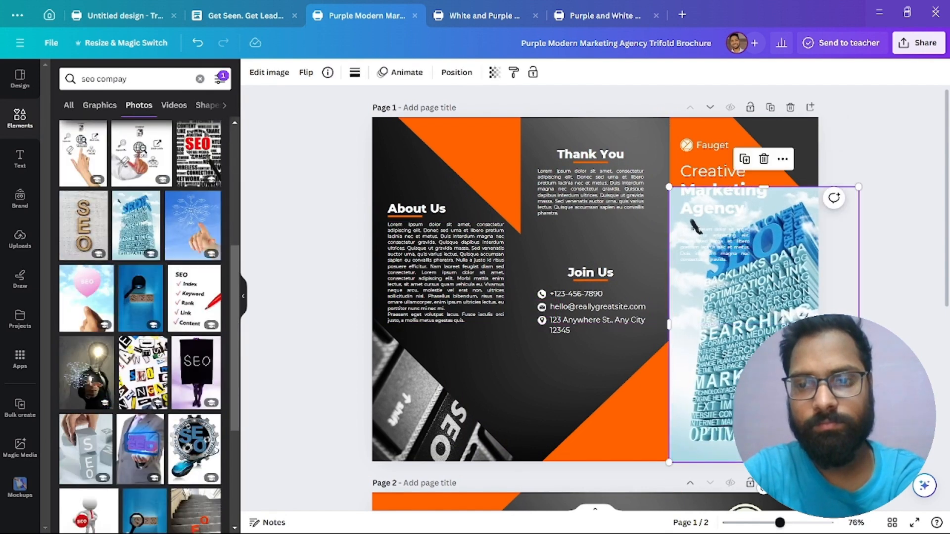
Try the blue SEO word-tower photo cropped to the cover panel's width, and browse its image filters and effects.
drag(859, 325, 819, 324)
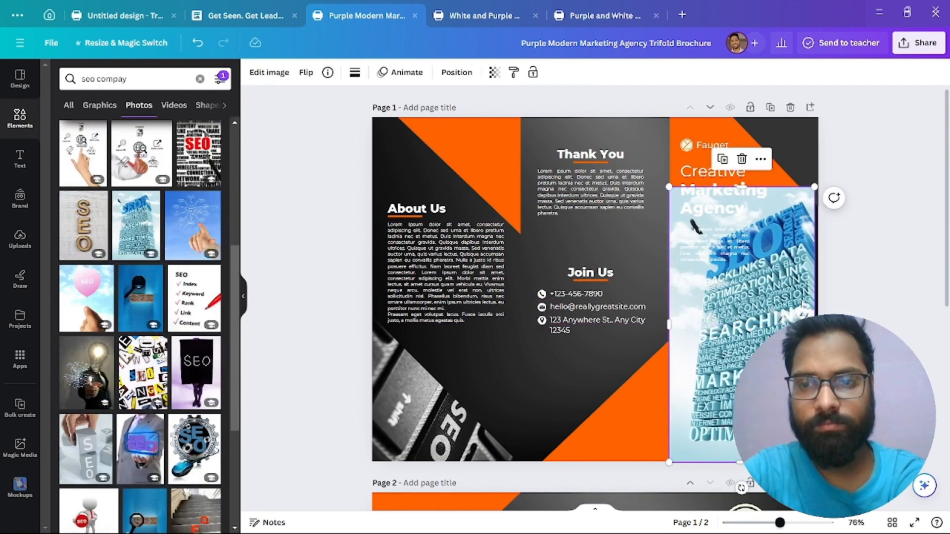
click(269, 72)
scroll(153, 223, down, 1)
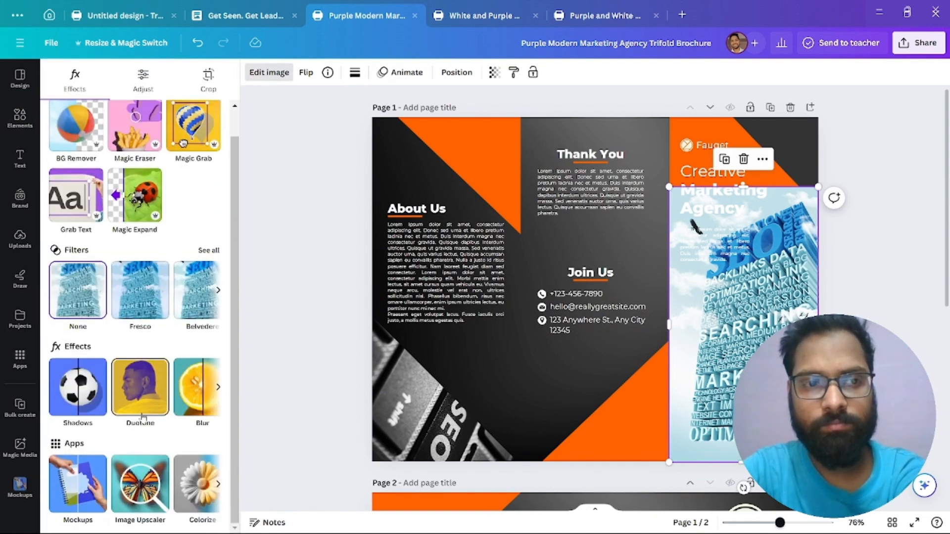
click(214, 250)
scroll(130, 485, down, 8)
click(218, 386)
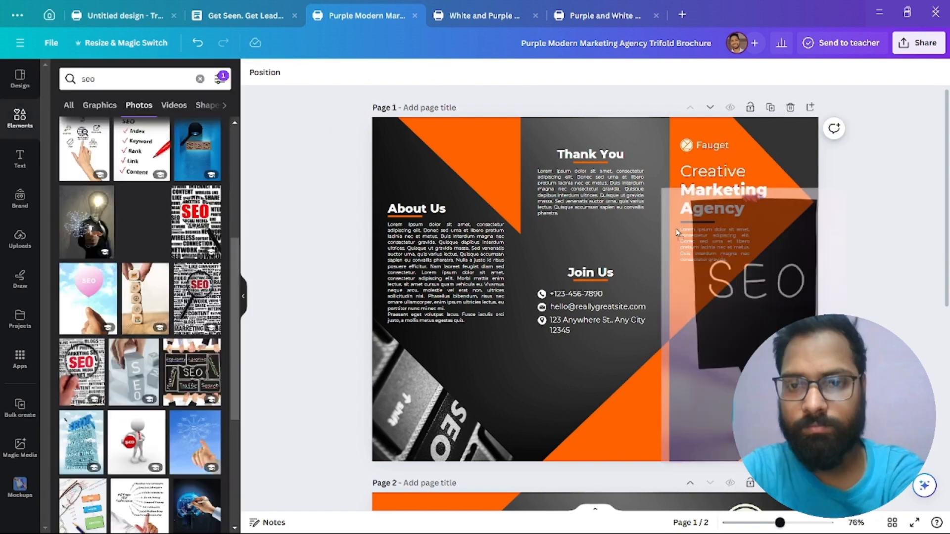
Place the photo of the black handwritten SEO sign on the cover panel and crop it to the panel's width.
drag(718, 297, 679, 335)
drag(850, 334, 787, 352)
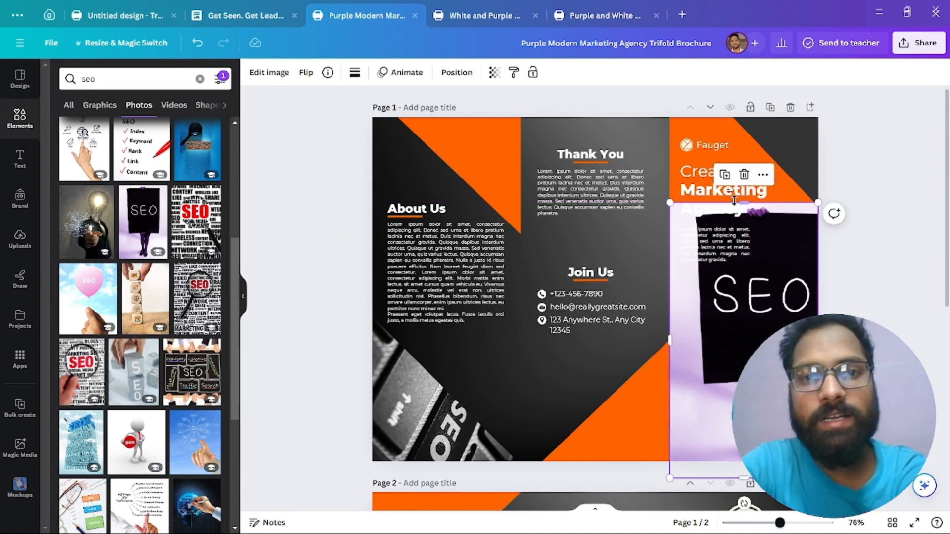
mouse_move(744, 202)
mouse_down()
mouse_move(744, 117)
mouse_move(742, 273)
mouse_move(739, 202)
mouse_up()
Send the SEO sign photo to the back, behind the cover panel's orange shape and text.
click(455, 73)
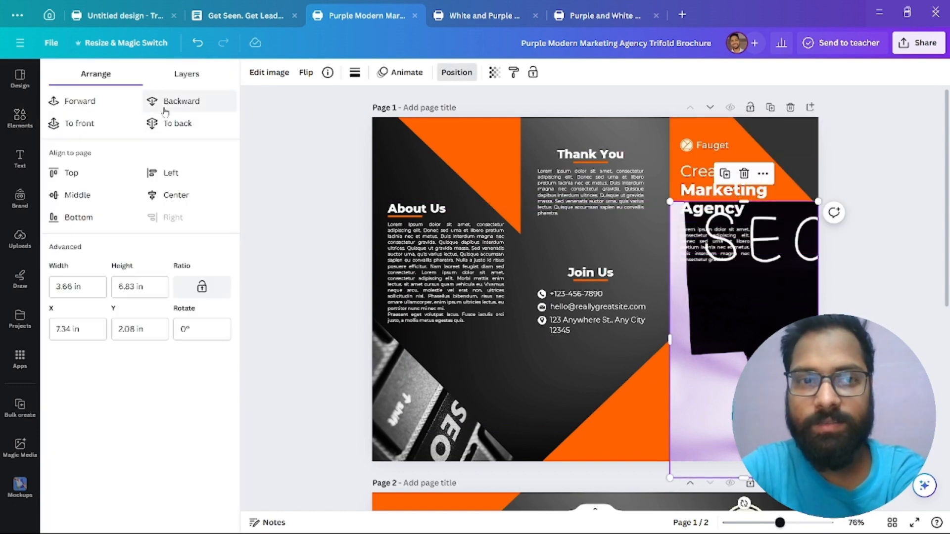
click(171, 123)
drag(768, 222, 745, 202)
click(846, 308)
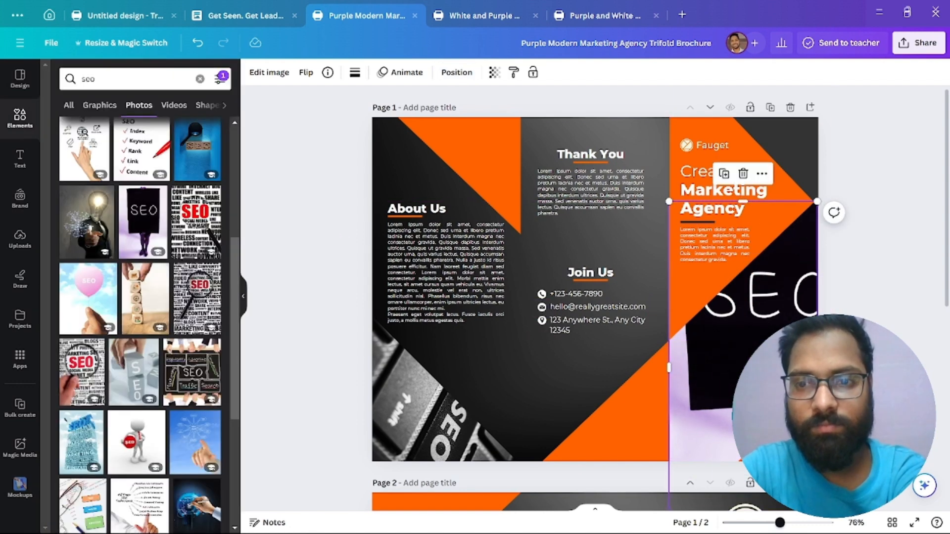
Move the SEO sign photo lower, fit its sides to the cover panel's edges, and extend its top edge upward.
click(723, 389)
drag(721, 349, 721, 390)
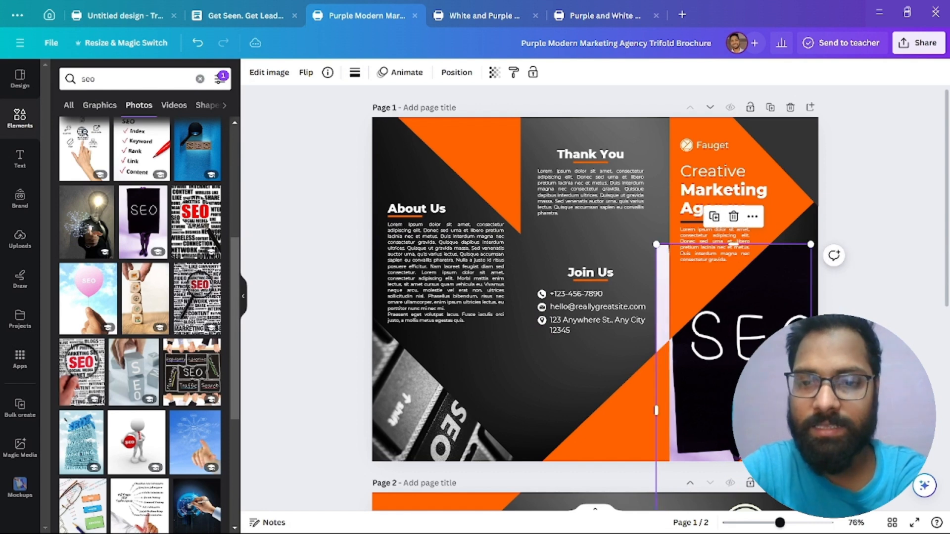
drag(811, 410, 818, 411)
drag(658, 413, 670, 411)
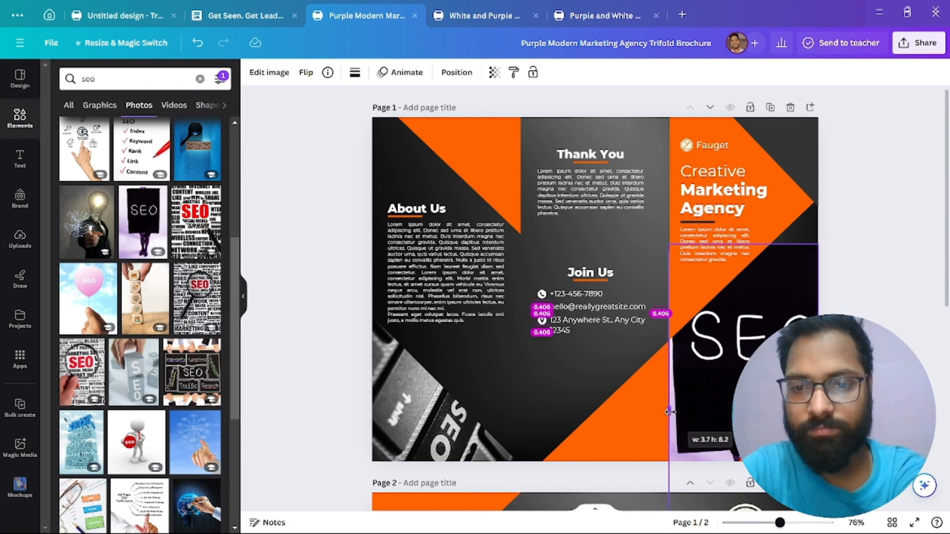
mouse_move(742, 244)
mouse_down()
mouse_move(743, 209)
mouse_move(742, 229)
mouse_up()
drag(801, 279, 790, 256)
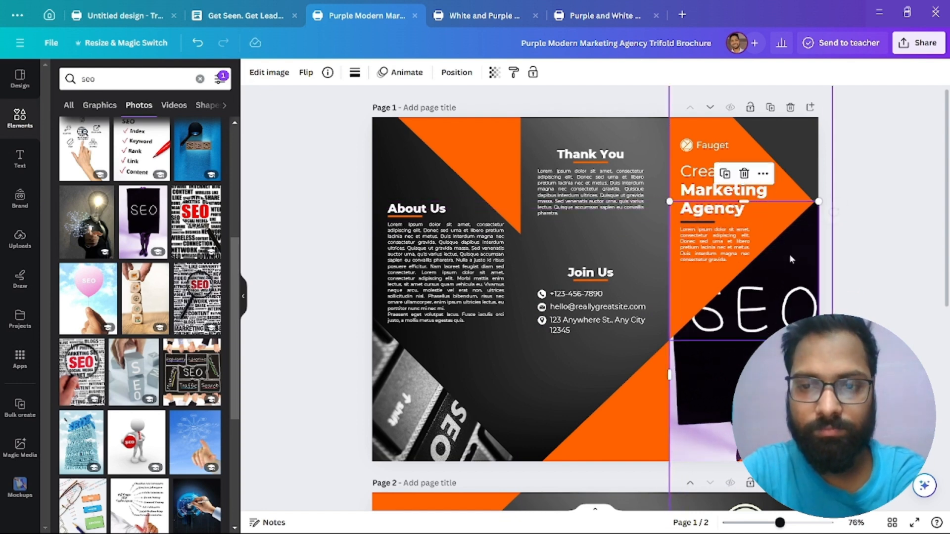
Swap the cover panel's SEO sign photo for the photo of red SEO letters on stairs, parking it over the About Us panel.
scroll(170, 372, down, 15)
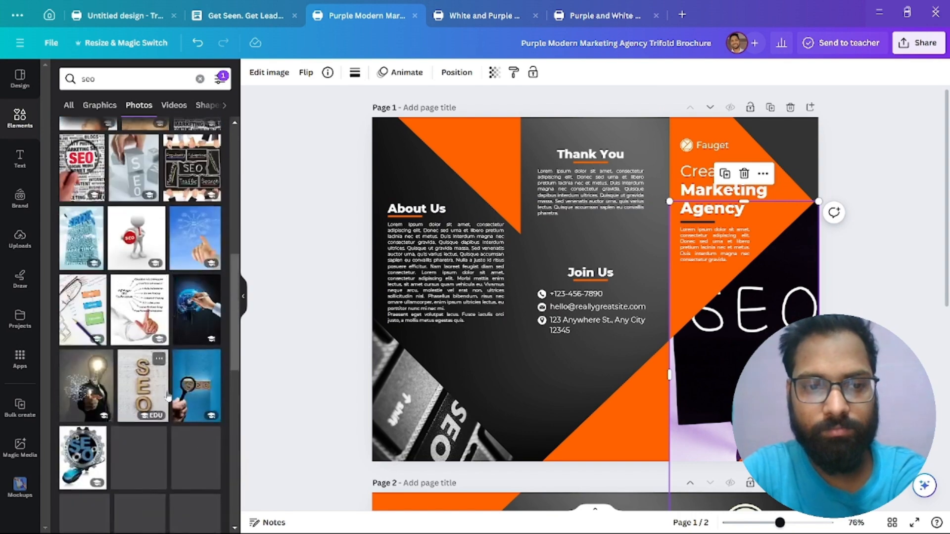
scroll(169, 396, down, 3)
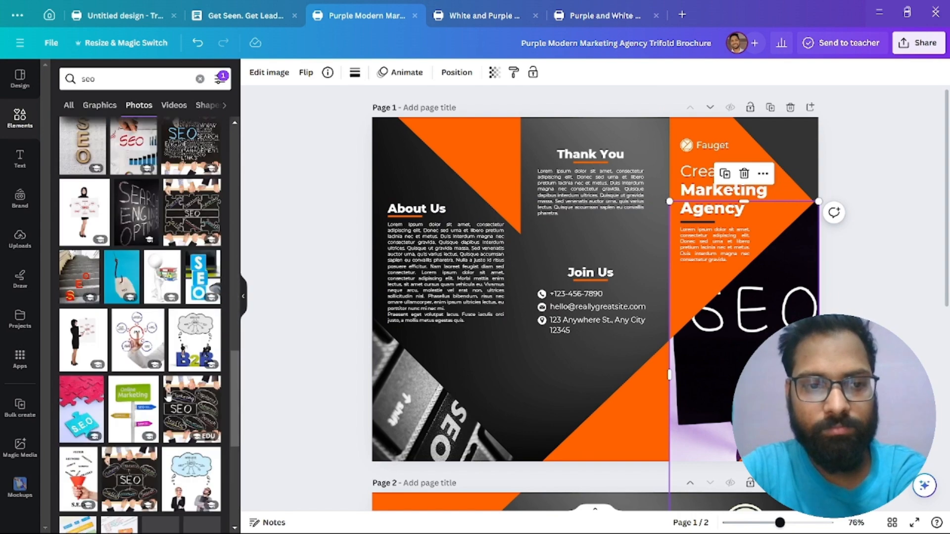
drag(80, 236, 708, 261)
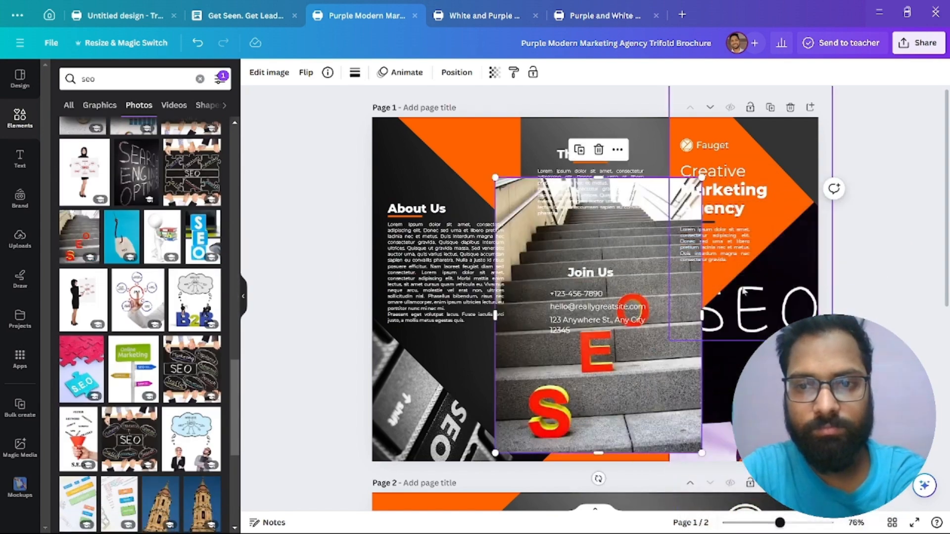
click(770, 359)
key(Delete)
drag(607, 252, 432, 199)
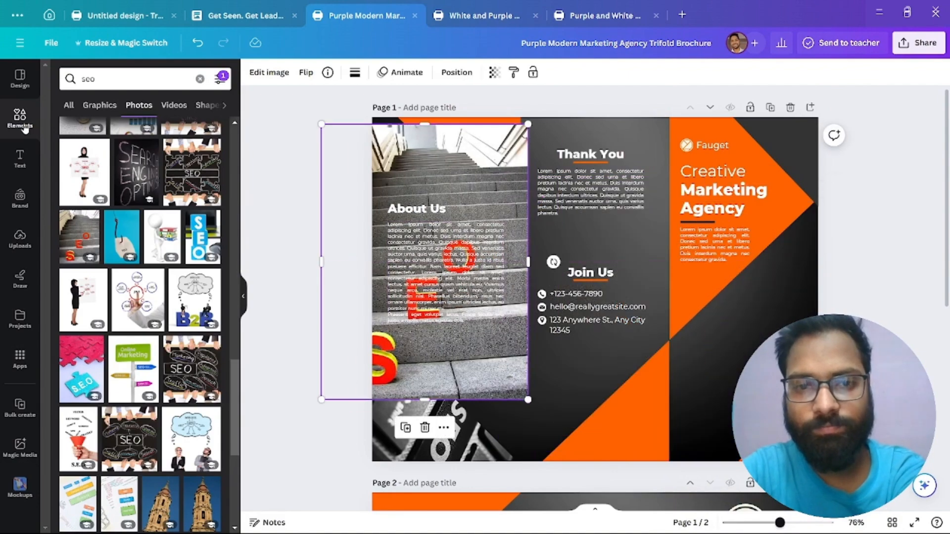
Add a square frame to the cover panel, fit its sides to the panel edges, and size it to about 3.68 by 6.42 in.
click(22, 124)
scroll(146, 170, down, 15)
drag(82, 332, 688, 305)
drag(651, 340, 670, 340)
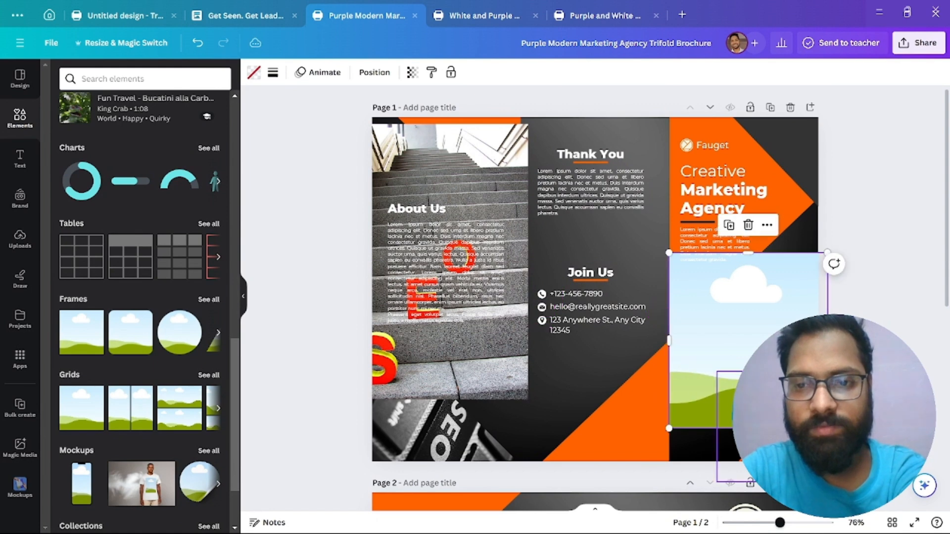
drag(748, 428, 748, 487)
drag(827, 356, 819, 357)
drag(748, 253, 737, 202)
Fill the cover panel's frame with the SEO stairs photo and send it to the back behind the orange shape and text.
drag(479, 362, 733, 381)
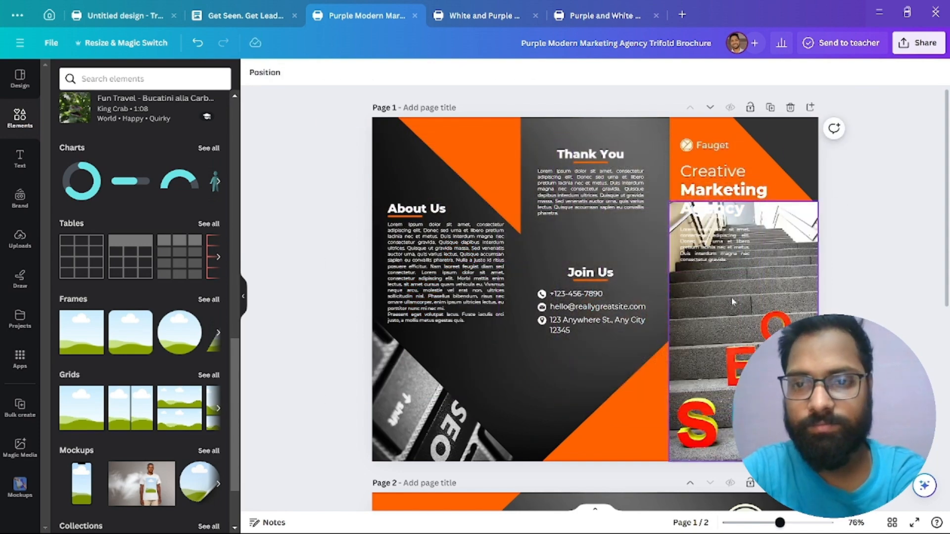
drag(727, 275, 727, 275)
click(482, 73)
click(175, 121)
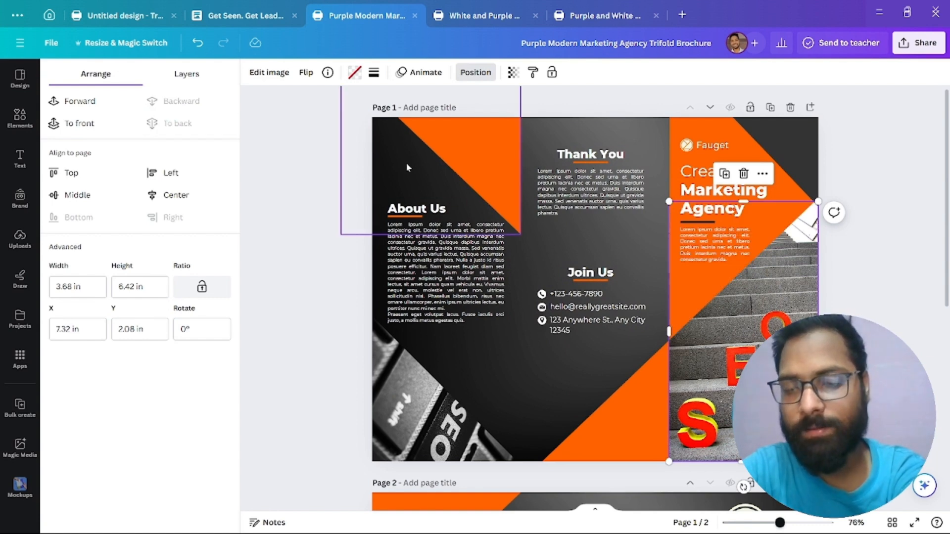
Browse the image filters for the cover's stairs photo, including the Mono group.
click(266, 73)
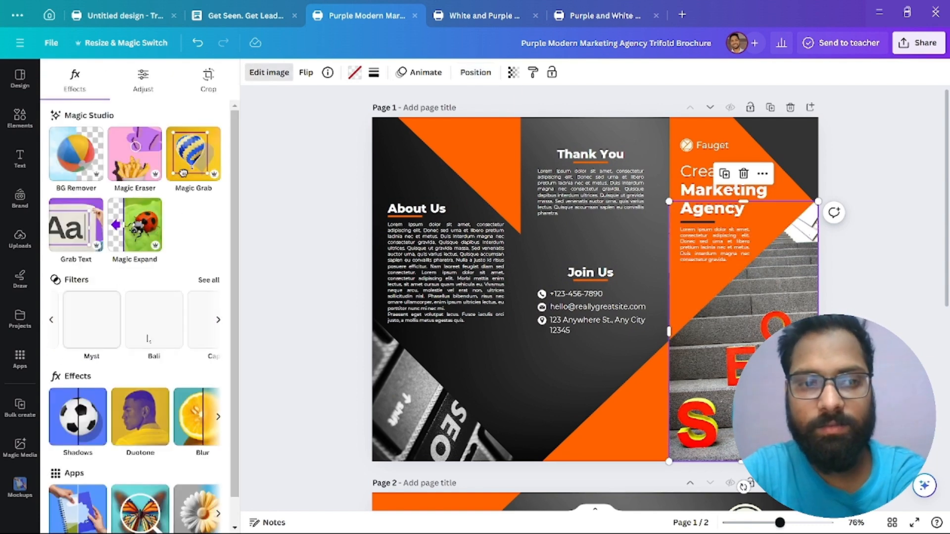
scroll(148, 339, right, 3)
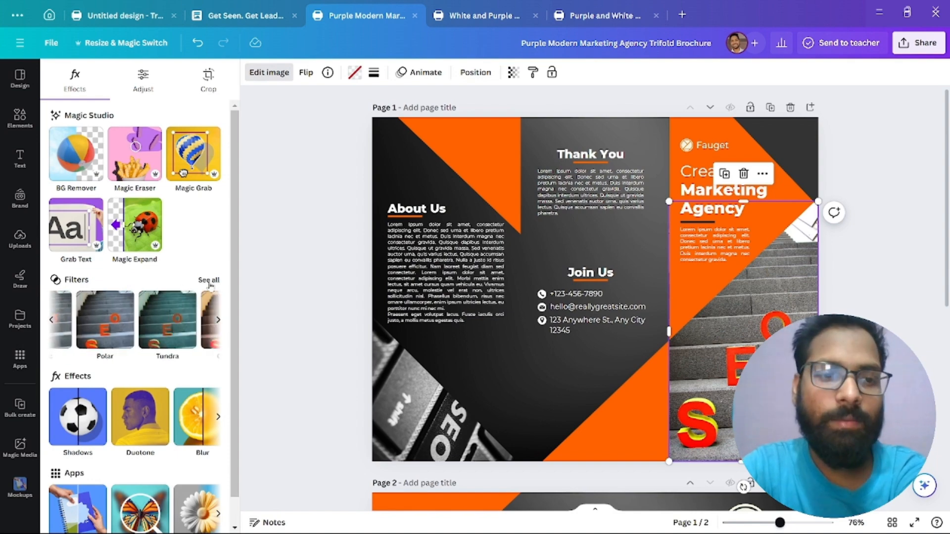
click(208, 280)
scroll(202, 340, down, 6)
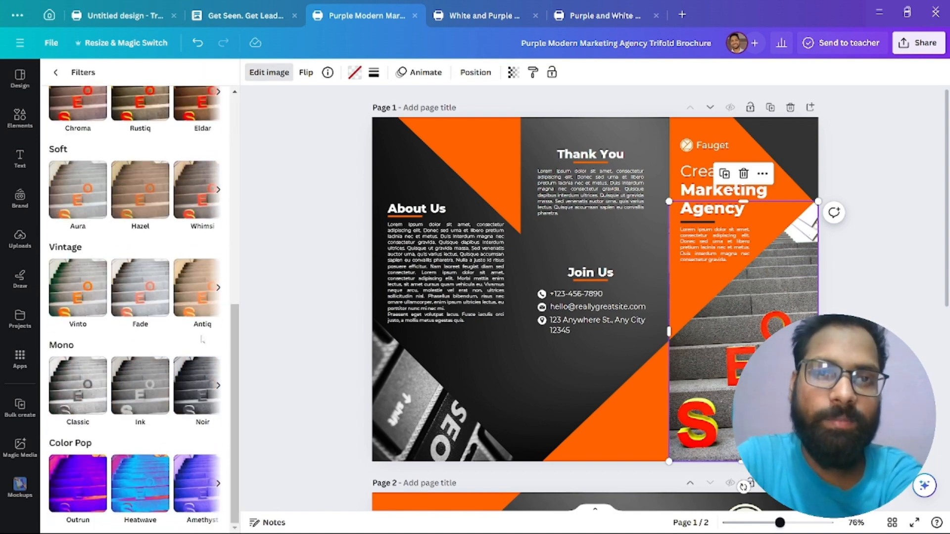
scroll(189, 400, right, 3)
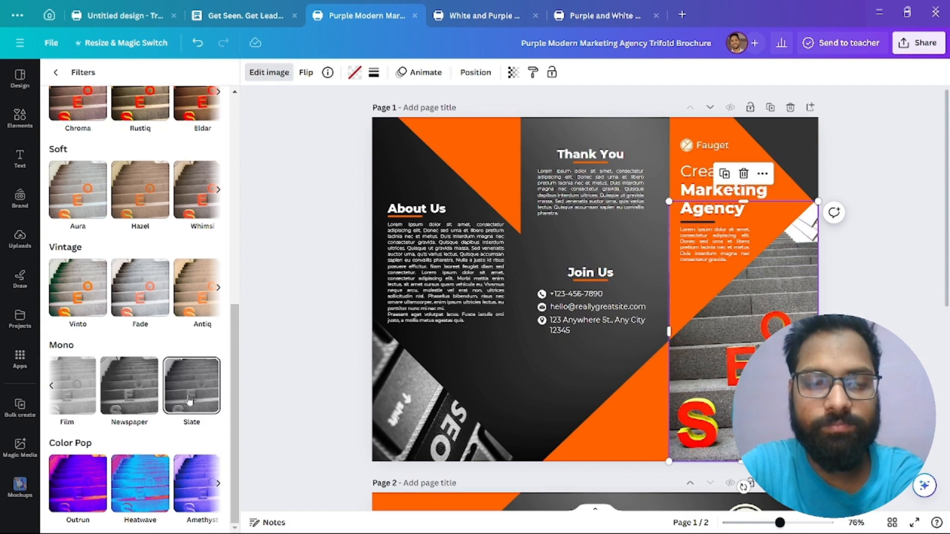
click(350, 318)
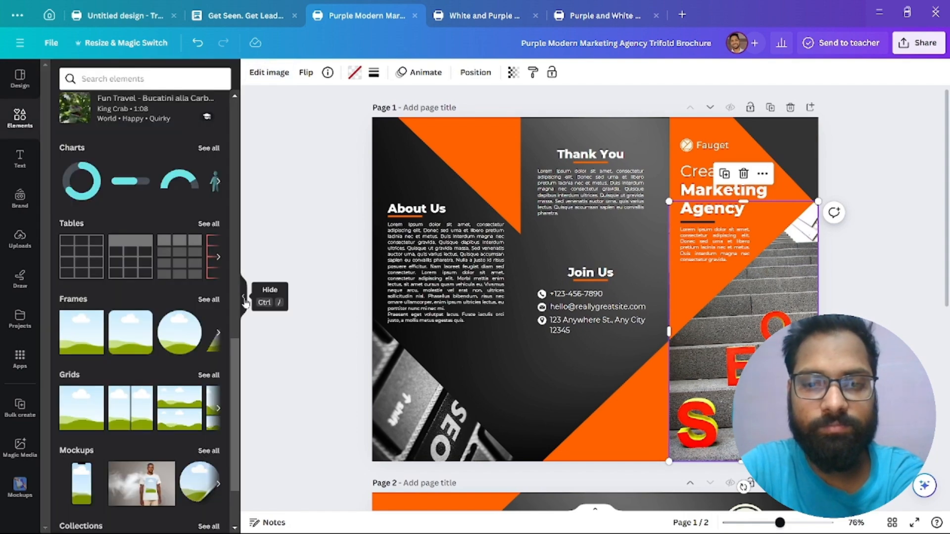
click(244, 300)
click(834, 308)
Try the SEO stairs photo in place of the desk photo on page 2, shifting it lower within its frame.
scroll(835, 308, down, 7)
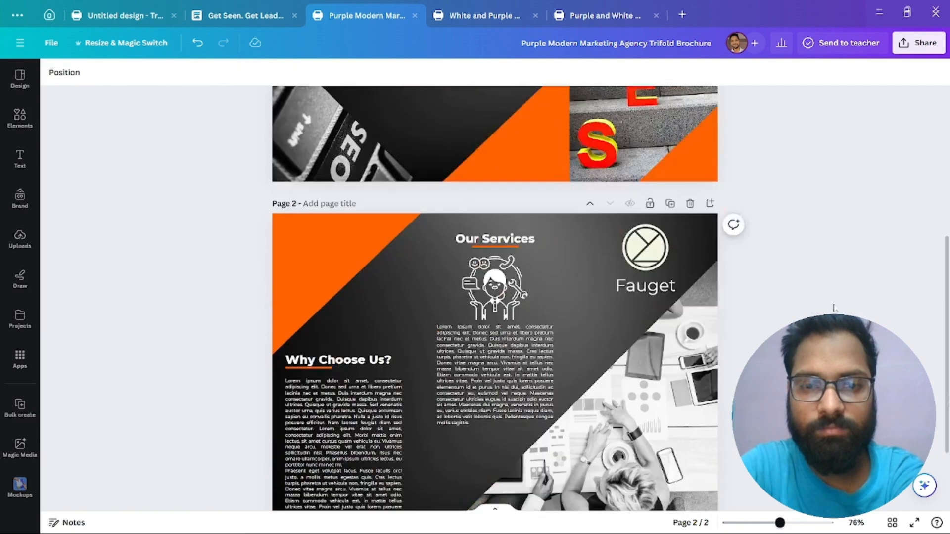
click(644, 307)
click(17, 121)
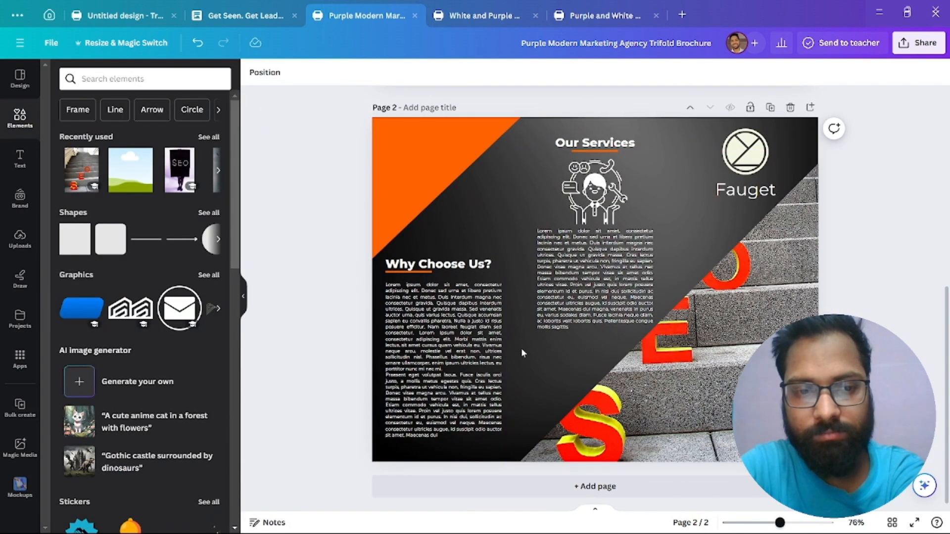
double_click(681, 425)
drag(623, 263, 624, 291)
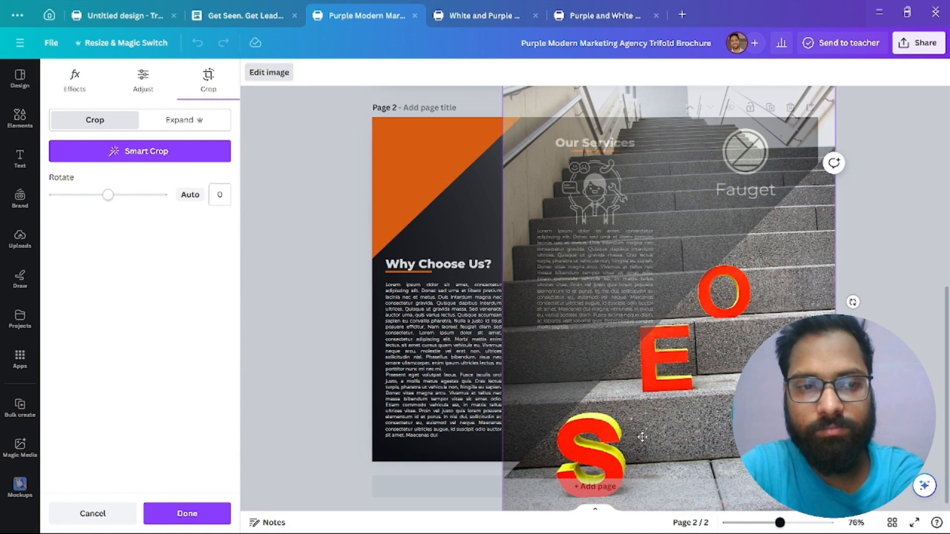
drag(655, 440, 654, 448)
click(315, 405)
click(315, 406)
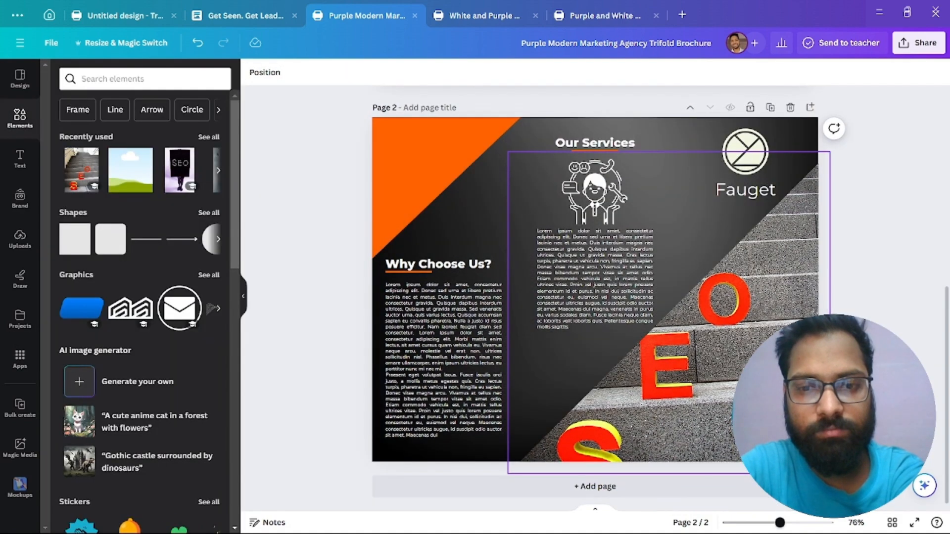
Delete the photo and its frame from the lower corner of page 2.
click(553, 385)
click(670, 124)
click(670, 96)
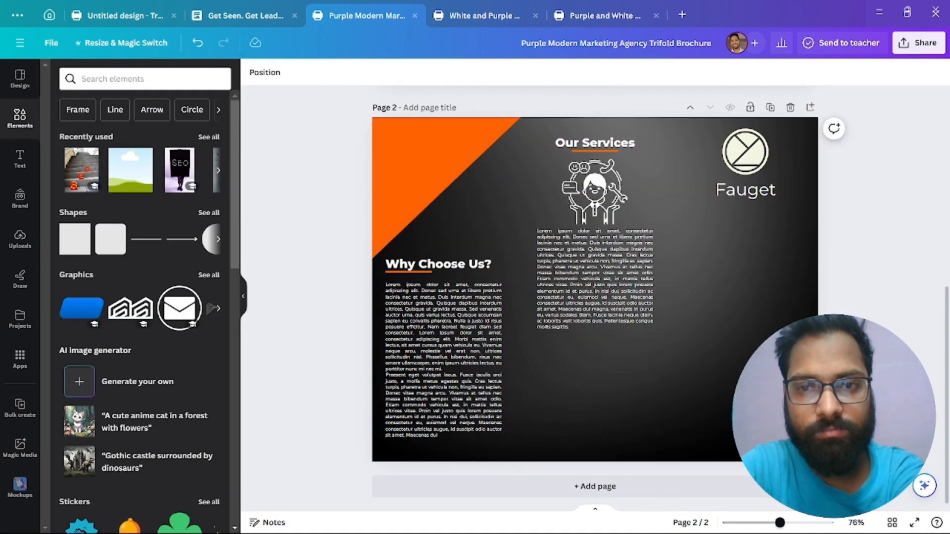
scroll(710, 324, up, 1)
scroll(710, 324, down, 1)
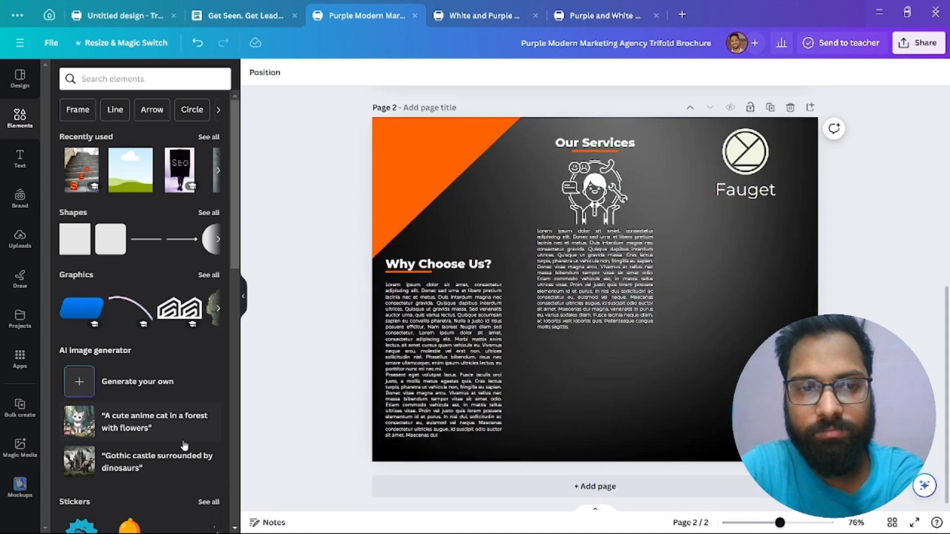
scroll(169, 446, down, 5)
click(20, 118)
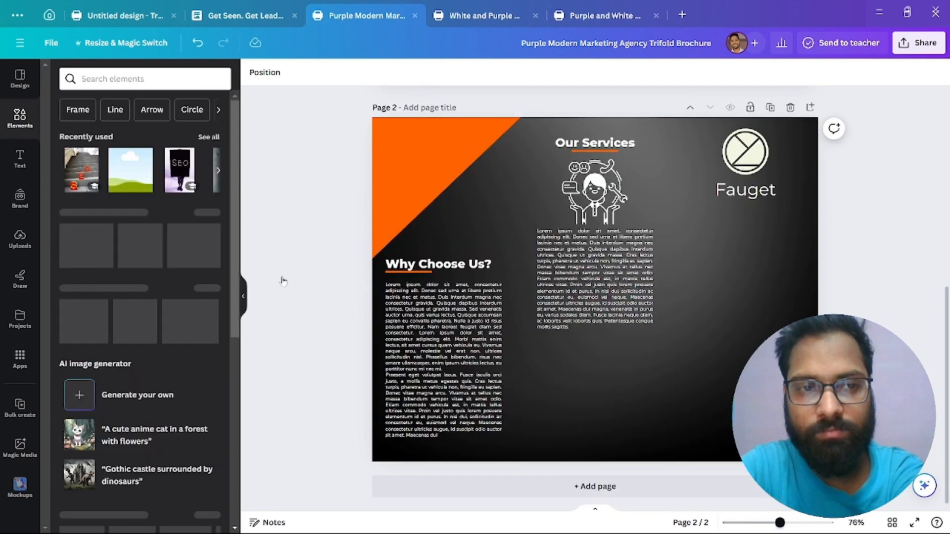
click(243, 296)
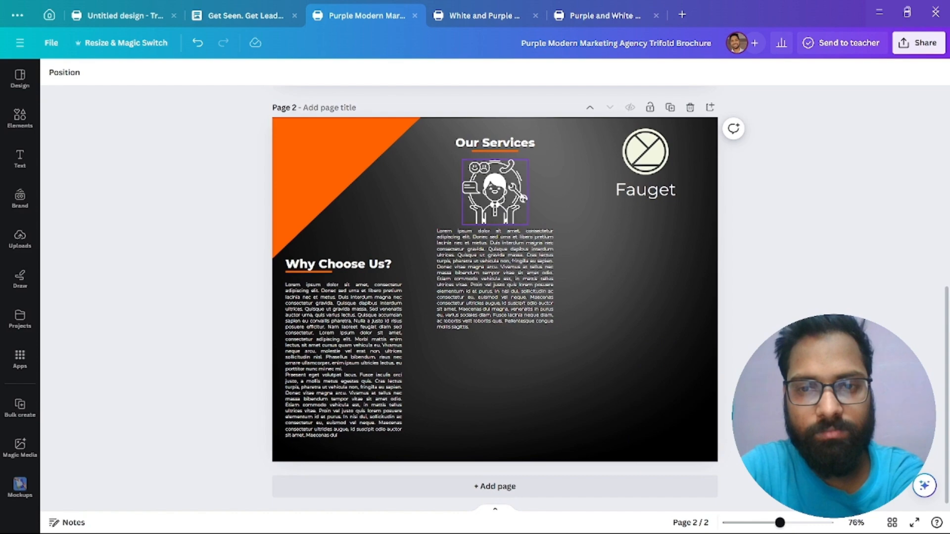
Copy the headline "Get Seen. Get Leads. Grow Your Business." from the brochure text document and return to the trifold brochure.
scroll(484, 257, up, 7)
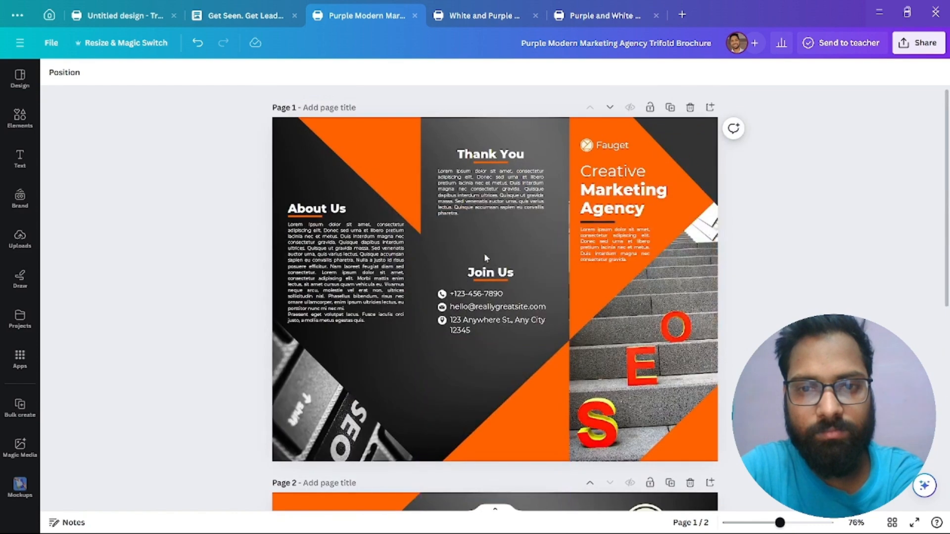
click(122, 15)
click(205, 20)
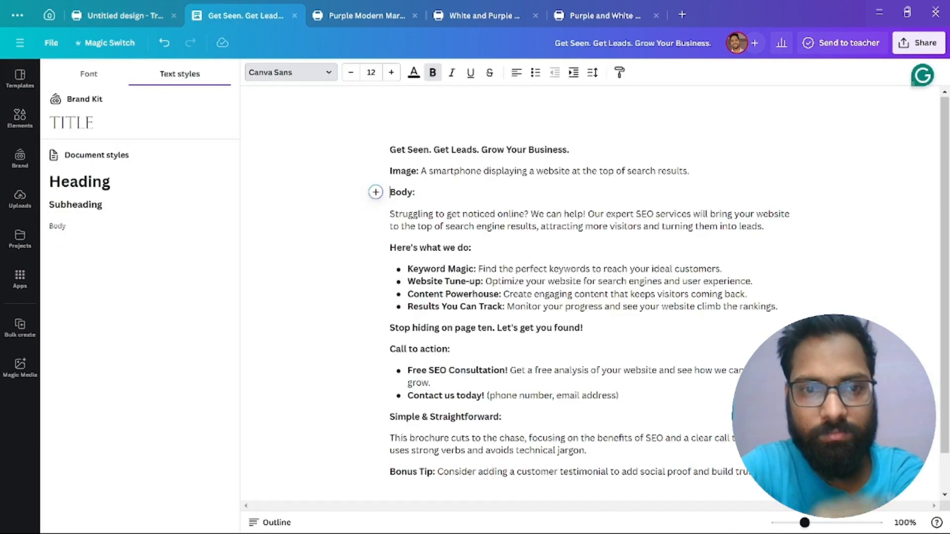
drag(390, 149, 569, 149)
right_click(537, 152)
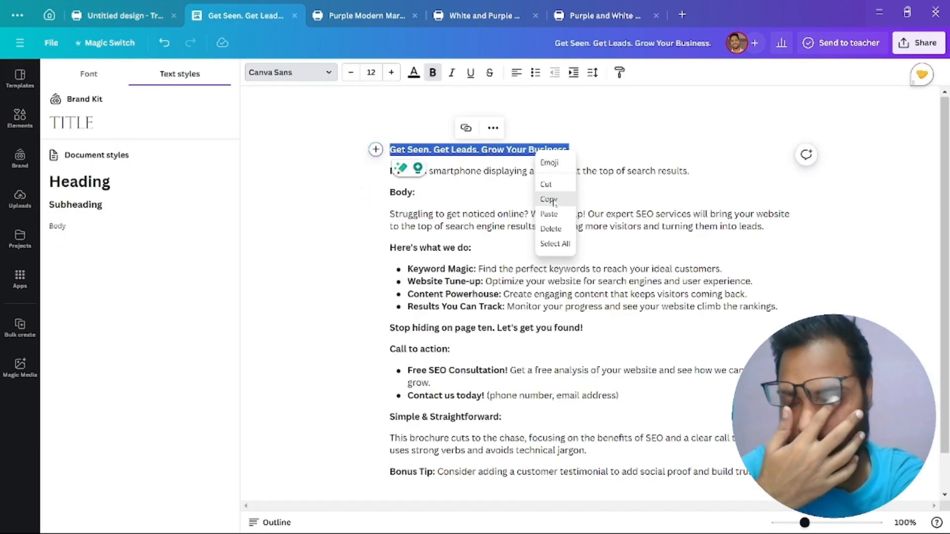
click(550, 200)
click(329, 15)
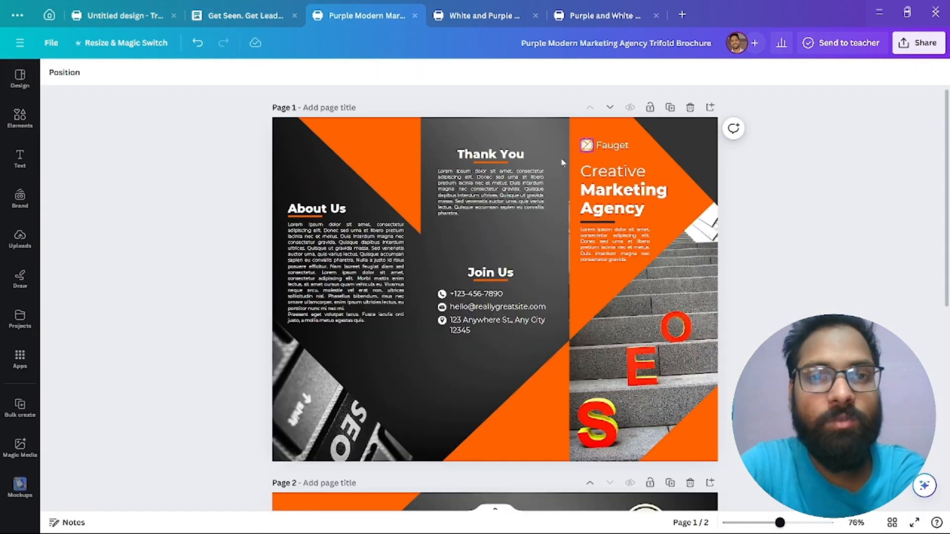
Delete the Fauget name and its round logo icon from the cover panel.
click(612, 146)
key(Delete)
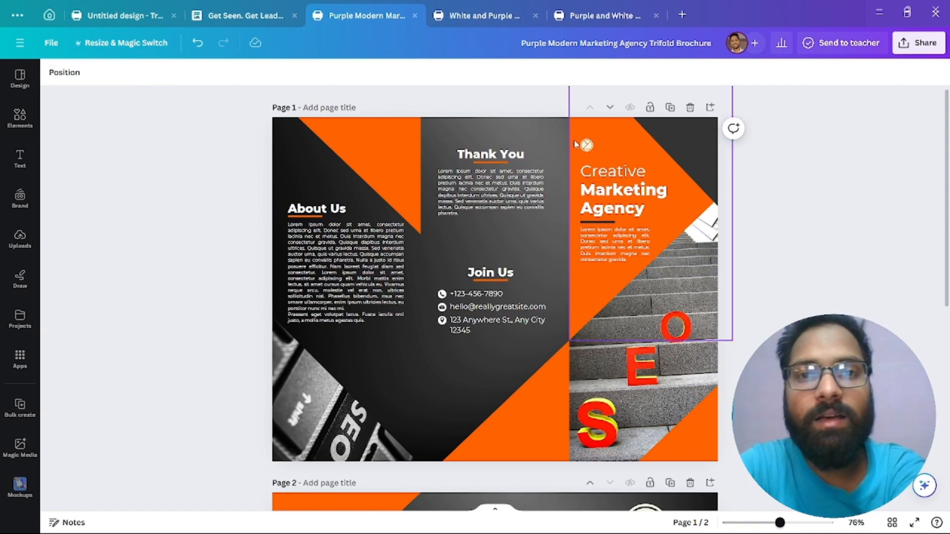
click(587, 146)
key(Delete)
Search the graphics for "logo" and place the lion head logo, scaled down, above the cover panel's heading.
click(20, 237)
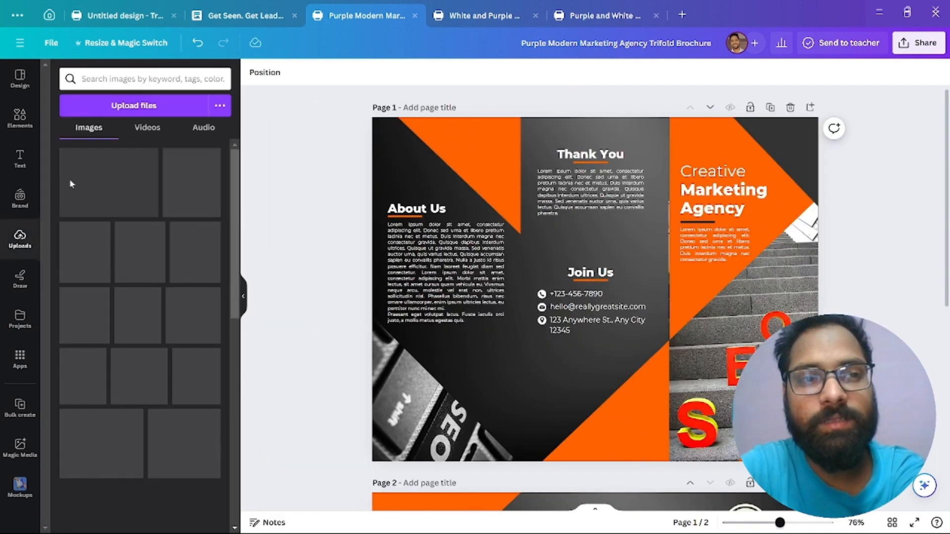
click(22, 119)
click(99, 79)
text(logo)
key(Return)
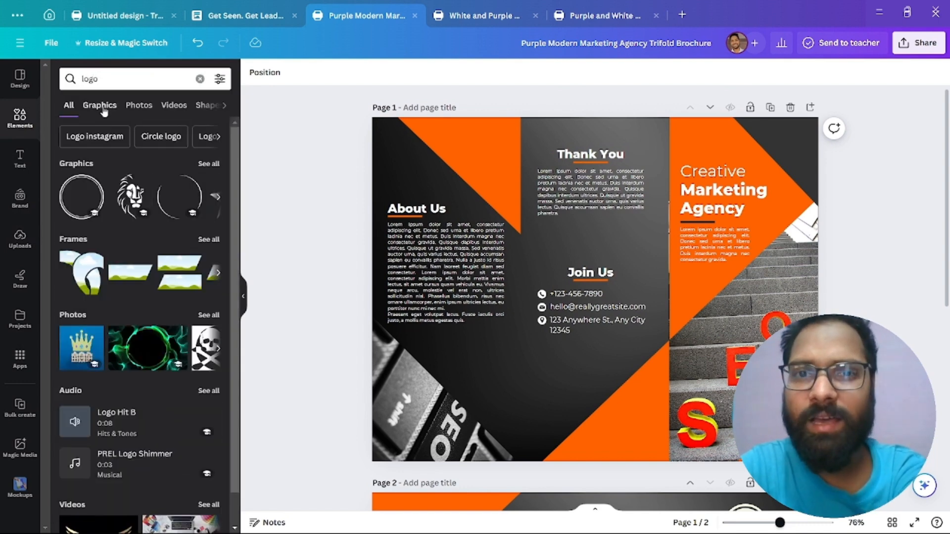
click(102, 106)
drag(139, 183, 720, 213)
drag(762, 281, 702, 190)
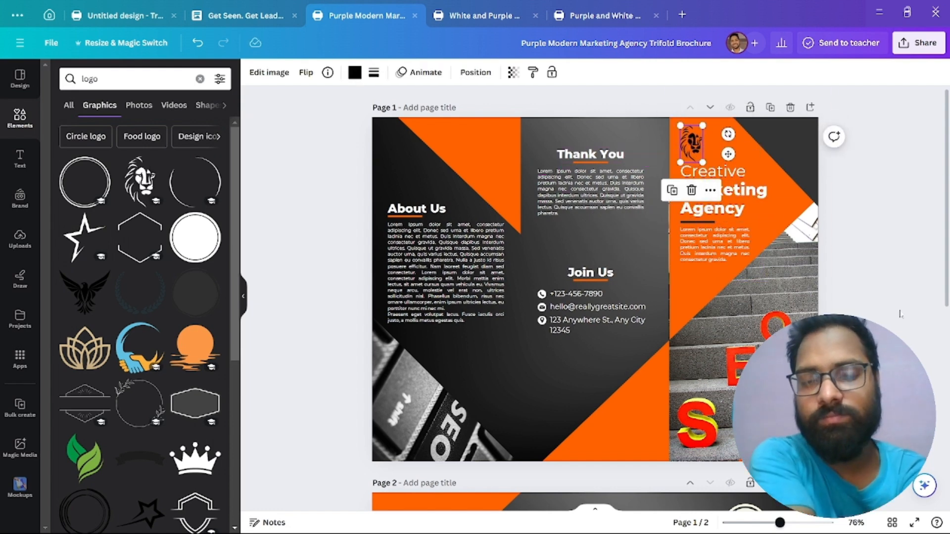
click(892, 304)
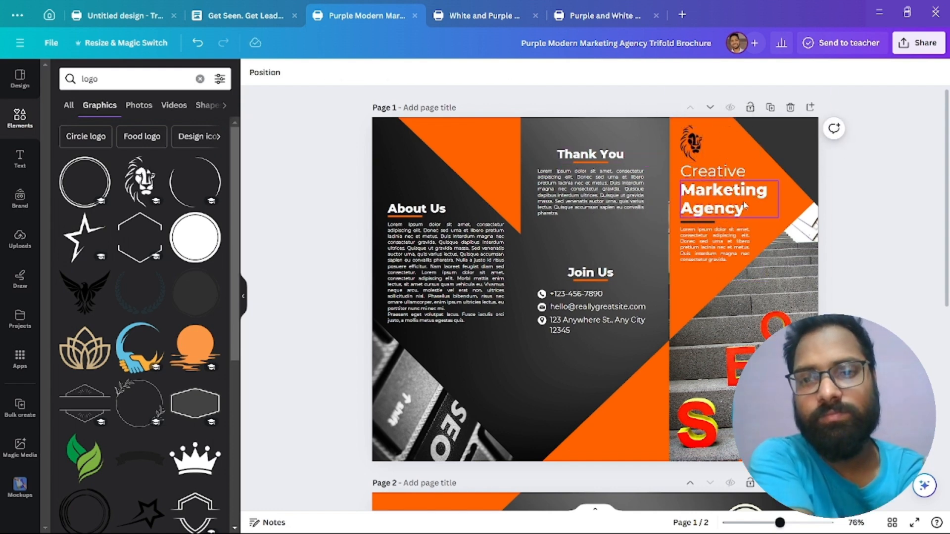
double_click(604, 158)
click(619, 236)
click(571, 157)
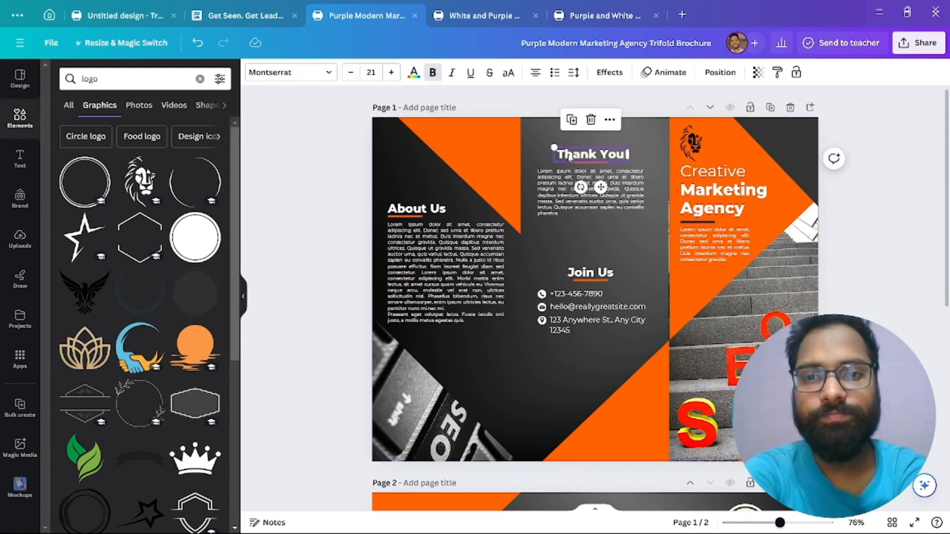
Replace the cover panel's placeholder paragraph with the document's body paragraph beginning "Struggling to get noticed online?".
double_click(716, 243)
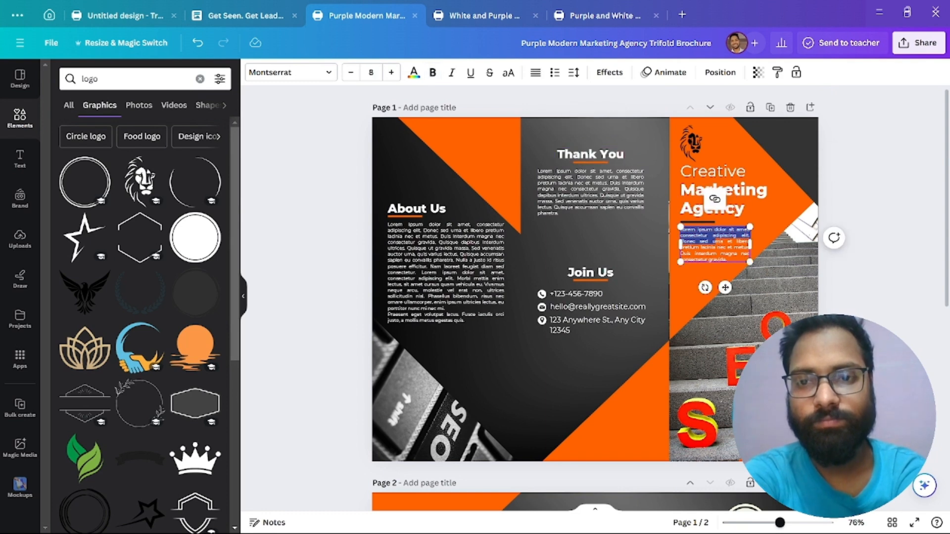
click(224, 5)
drag(289, 214, 664, 226)
right_click(538, 217)
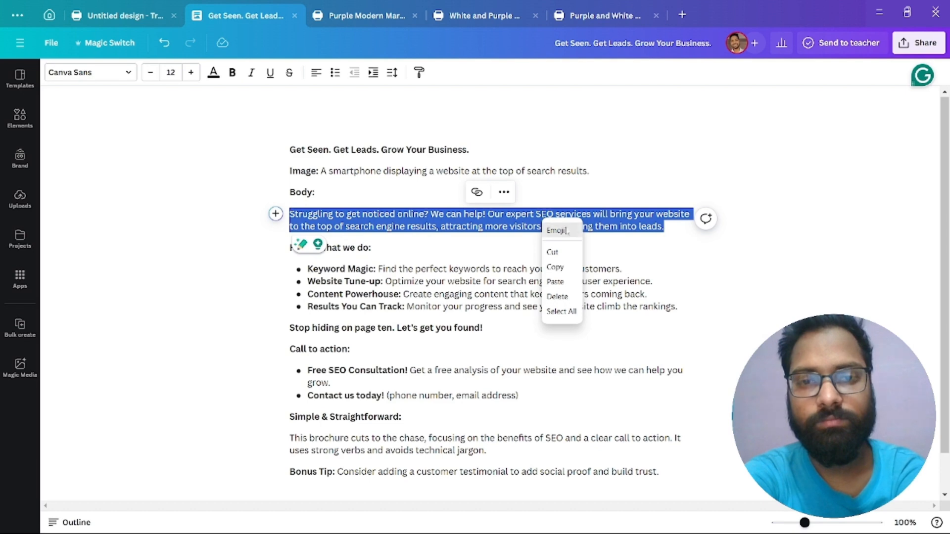
click(554, 263)
click(367, 15)
double_click(698, 244)
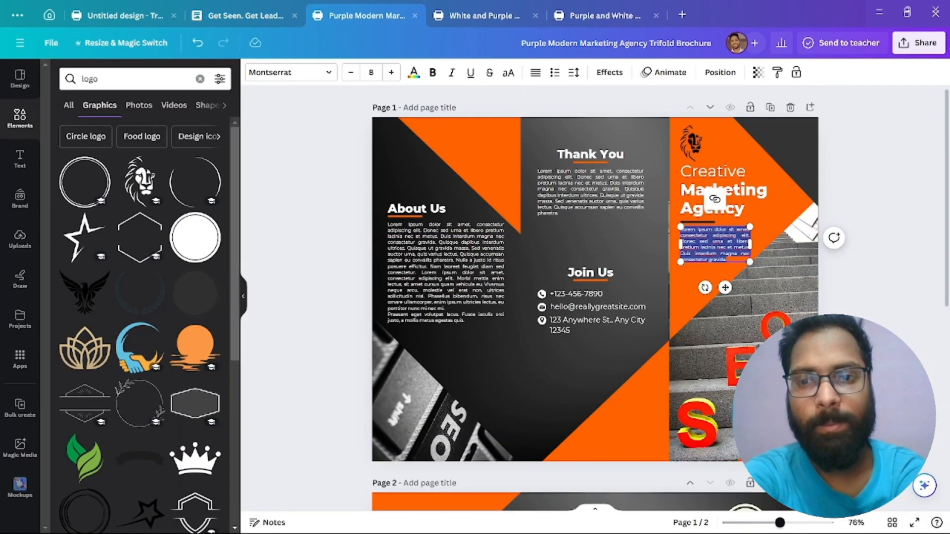
key(ctrl+v)
key(Escape)
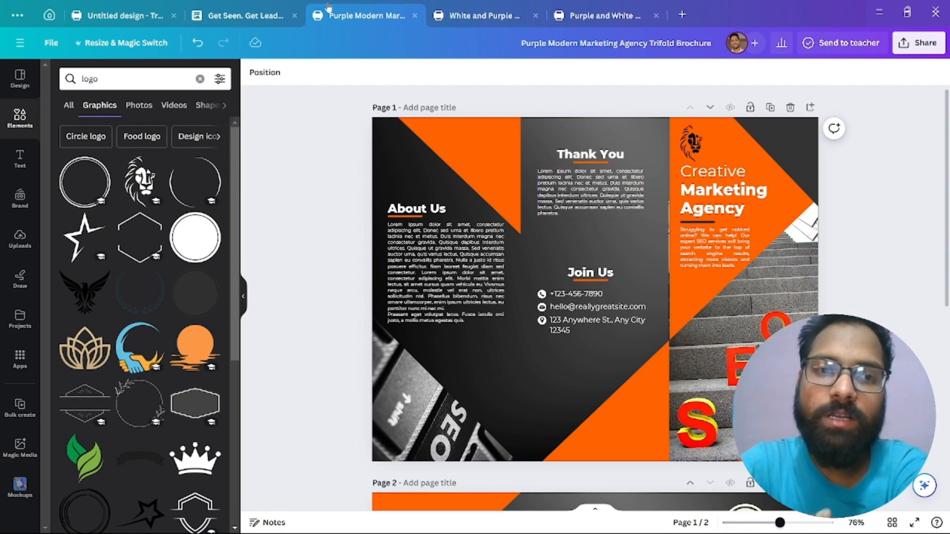
Copy "Get Seen. Get Leads. Grow Your Business." from the text document, replace the "Thank You" heading with it, and widen its box.
click(257, 16)
drag(290, 150, 467, 149)
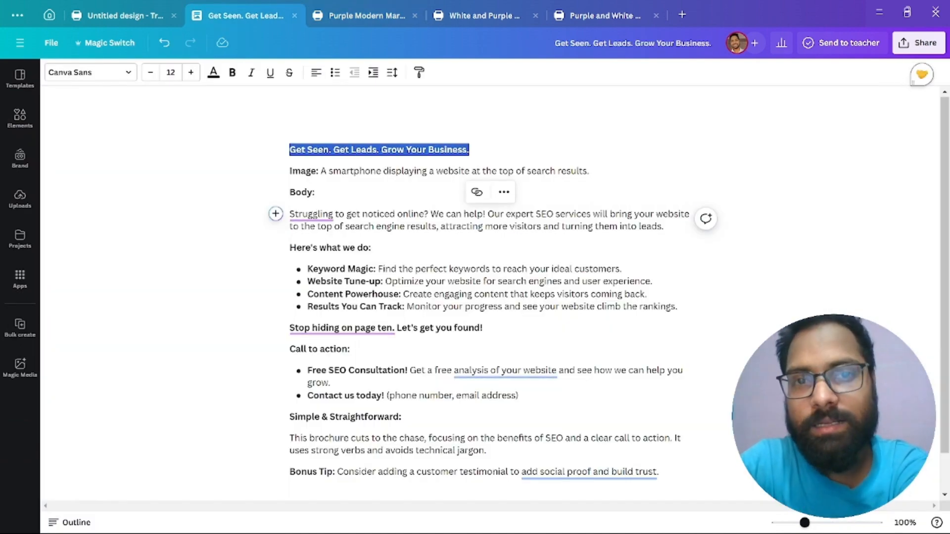
click(366, 15)
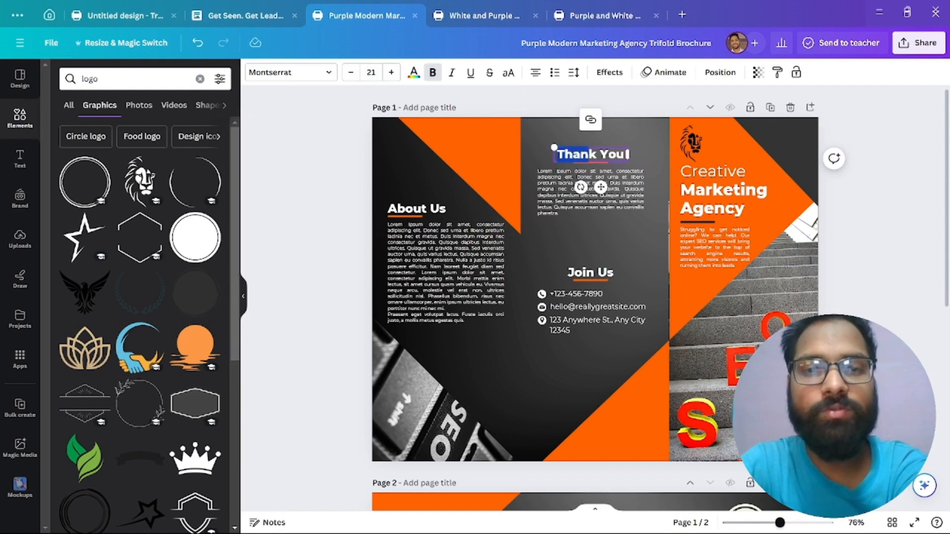
key(ctrl+v)
key(BackSpace)
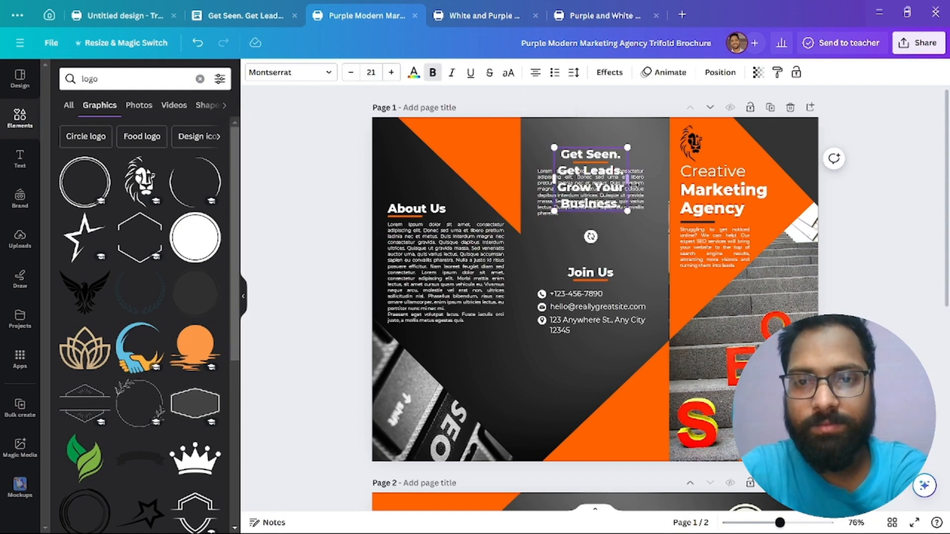
drag(627, 179, 642, 203)
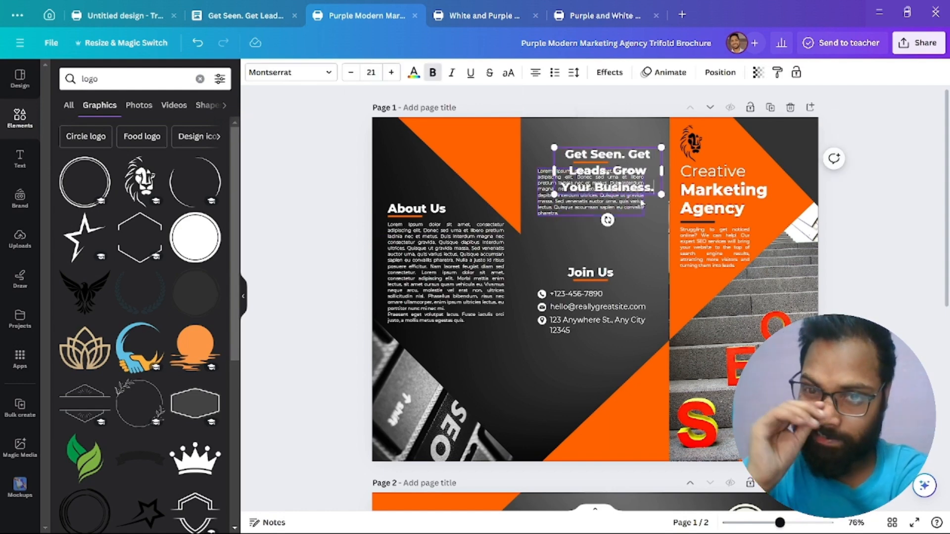
Scale the pasted headline down to 13.6, justify it, and fit its box to the width of the paragraph below.
click(631, 289)
drag(646, 168, 691, 162)
click(535, 73)
click(536, 72)
click(541, 73)
click(541, 74)
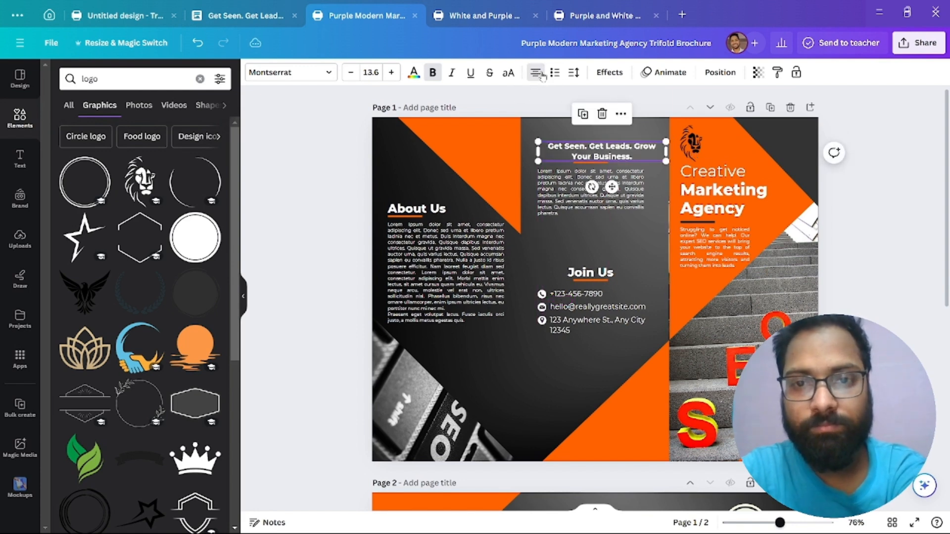
click(541, 74)
click(541, 74)
drag(668, 151, 646, 151)
click(325, 179)
Replace the middle panel's heading on page 2 with the document's "Here's what we do", placed above the underline.
click(616, 159)
right_click(342, 204)
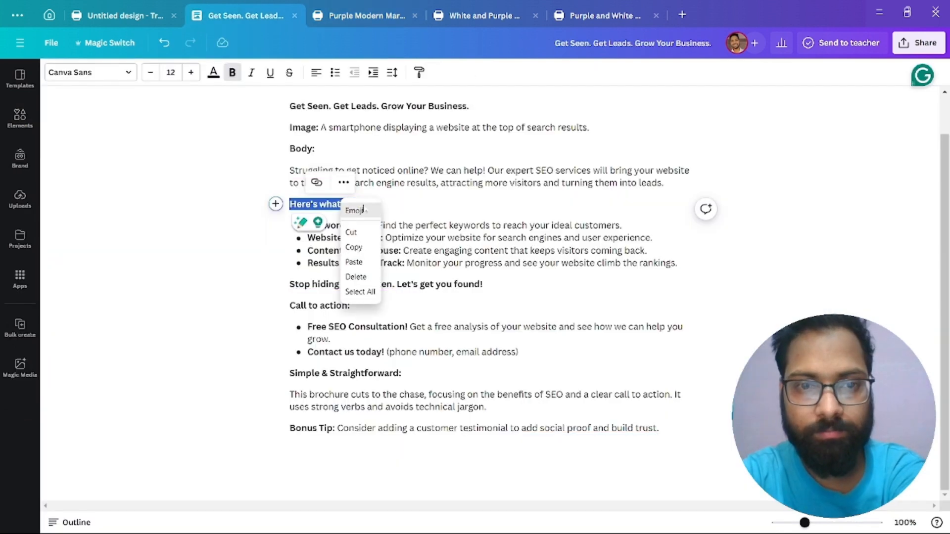
click(358, 247)
click(354, 14)
triple_click(593, 161)
key(ctrl+v)
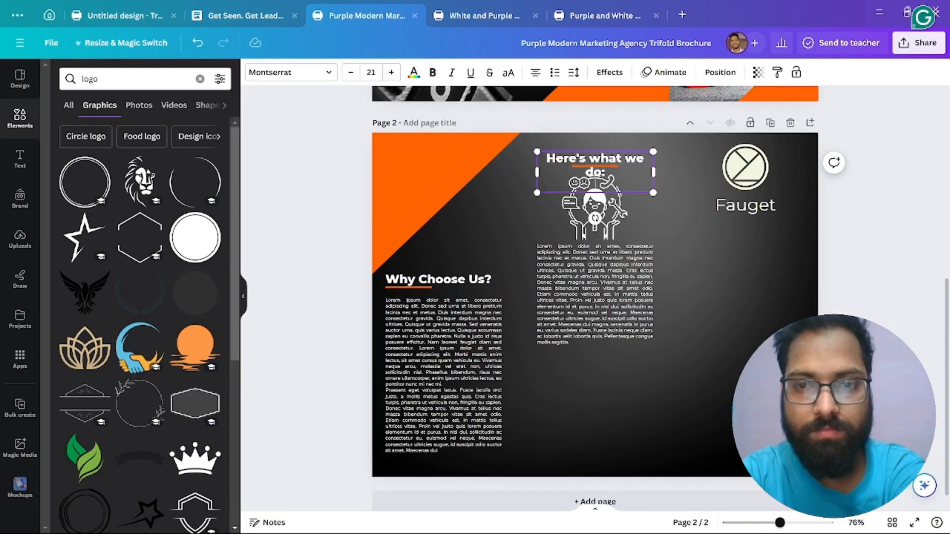
drag(657, 171, 629, 155)
click(825, 278)
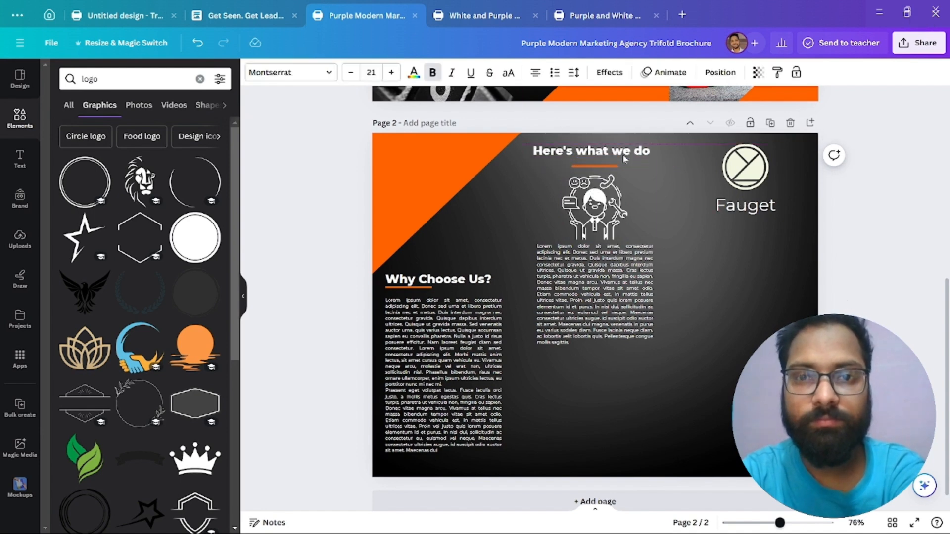
Replace the placeholder paragraph under "Here's what we do" with the document's four bullets from "Keyword Magic" to "Results You Can Track".
click(223, 12)
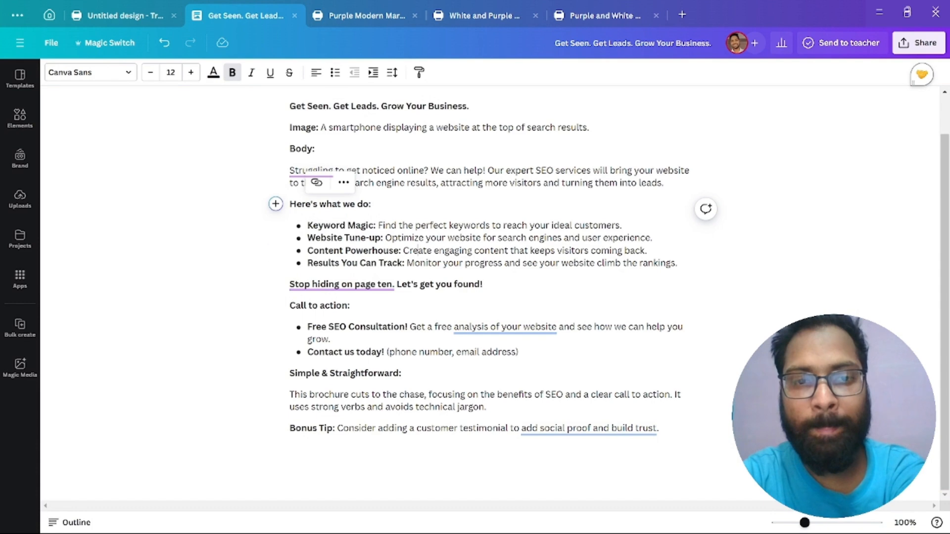
drag(677, 263, 319, 225)
right_click(359, 231)
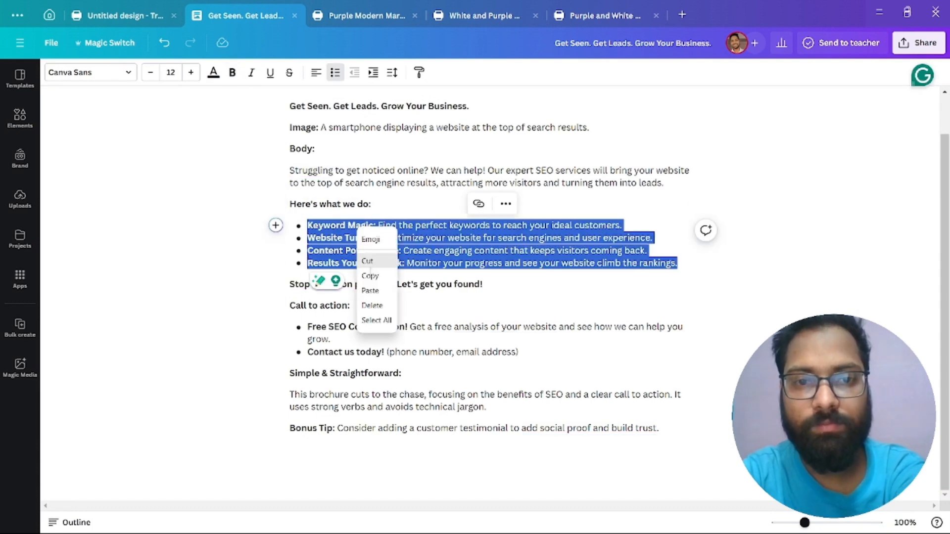
click(378, 272)
click(357, 18)
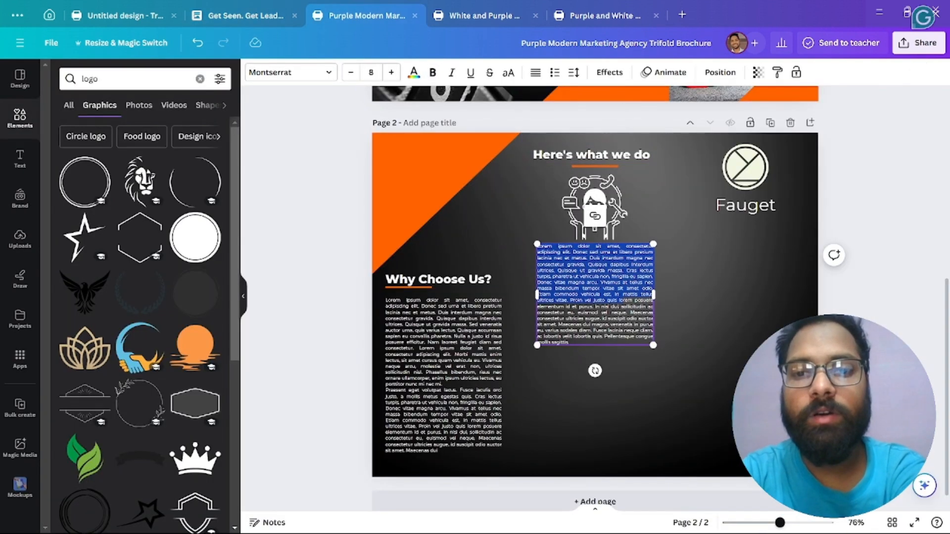
key(ctrl+v)
Enlarge the bullet list to 9.5, widen it so each bullet fits one line, and move it slightly down.
drag(654, 271, 784, 284)
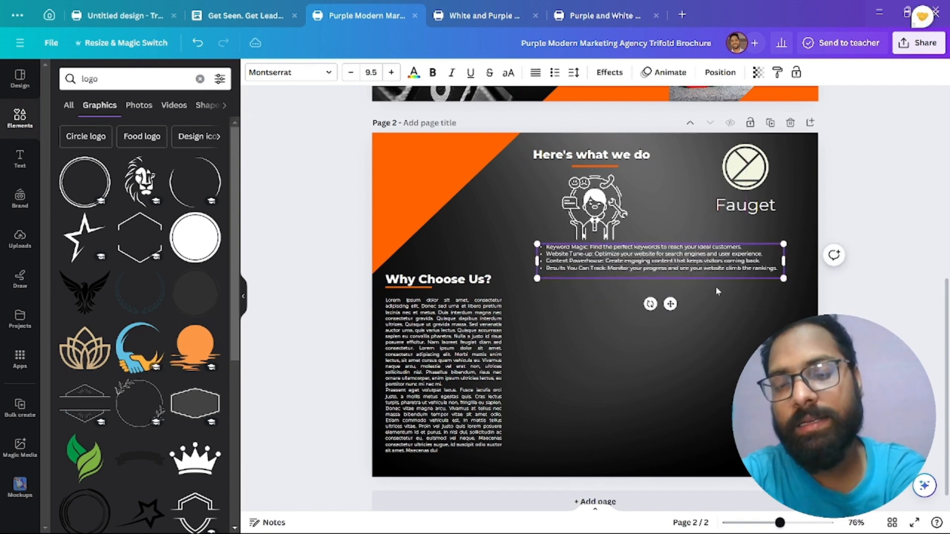
click(634, 276)
drag(670, 296, 670, 304)
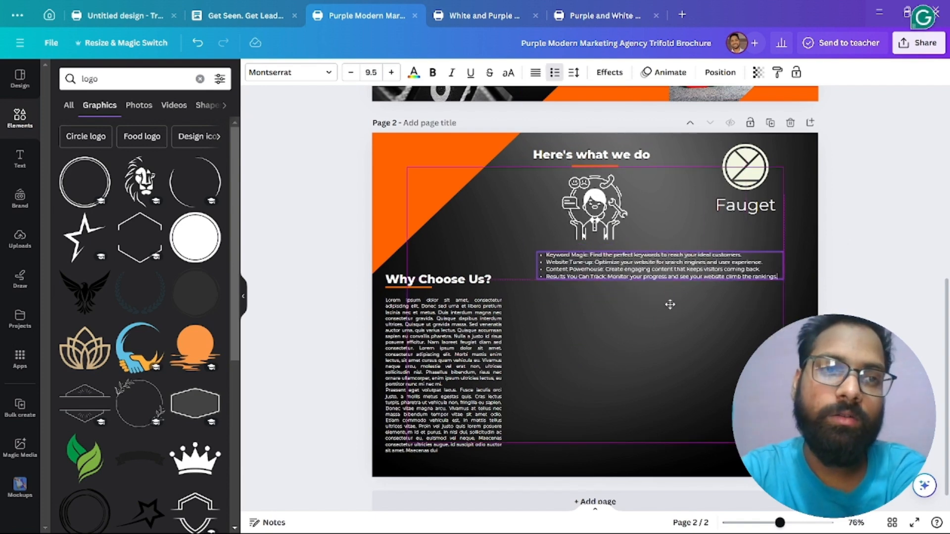
click(610, 366)
click(238, 5)
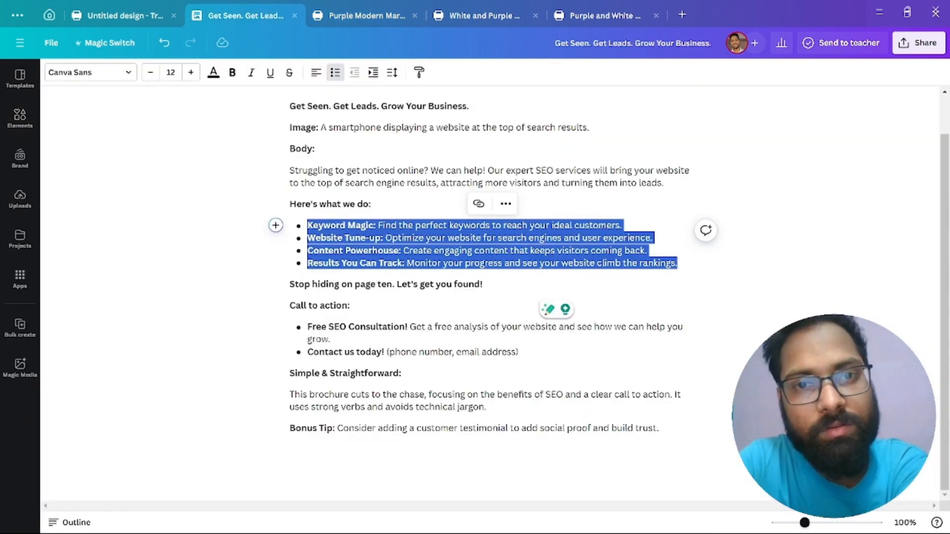
click(351, 18)
Replace the Fauget logo and name on page 2 with an enlarged copy of the cover panel's lion head logo.
click(749, 184)
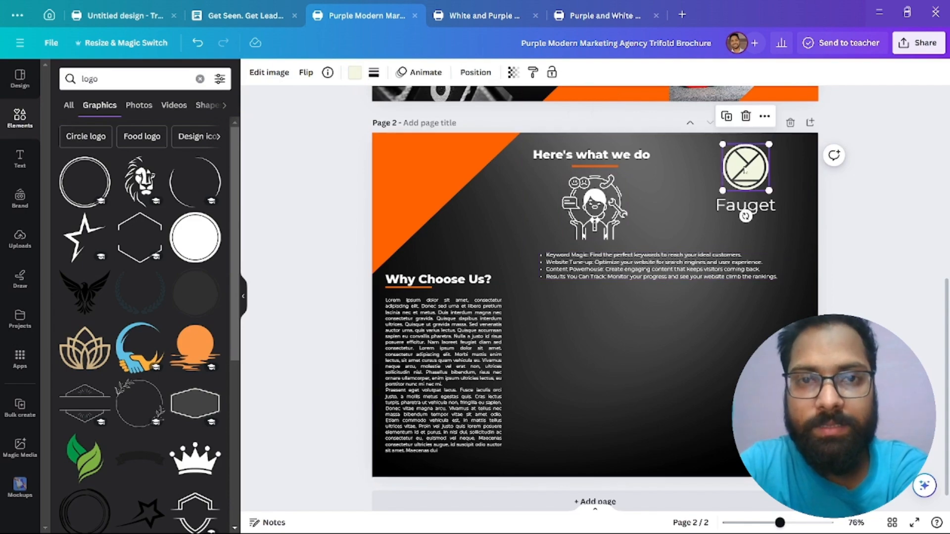
key(Delete)
scroll(754, 208, up, 6)
right_click(690, 137)
click(720, 150)
scroll(725, 376, down, 6)
key(ctrl+v)
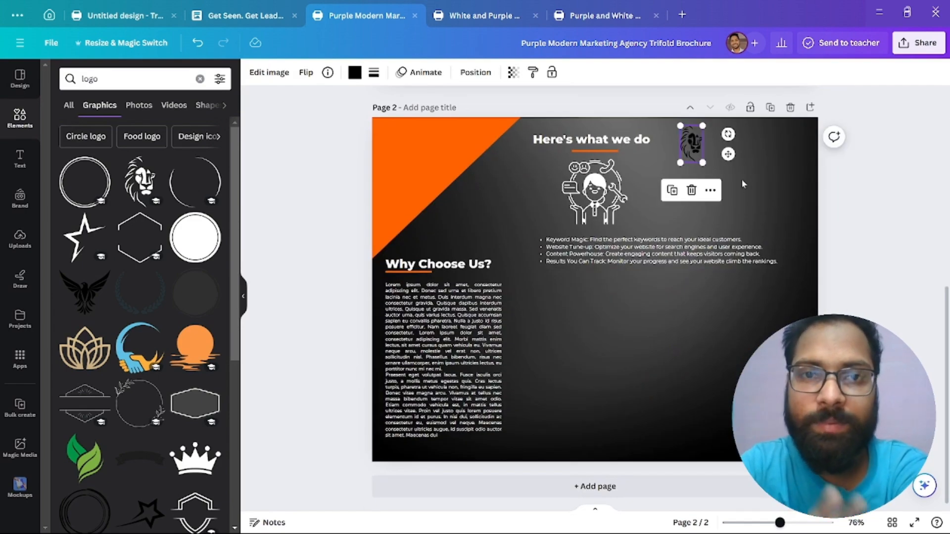
drag(727, 154, 745, 197)
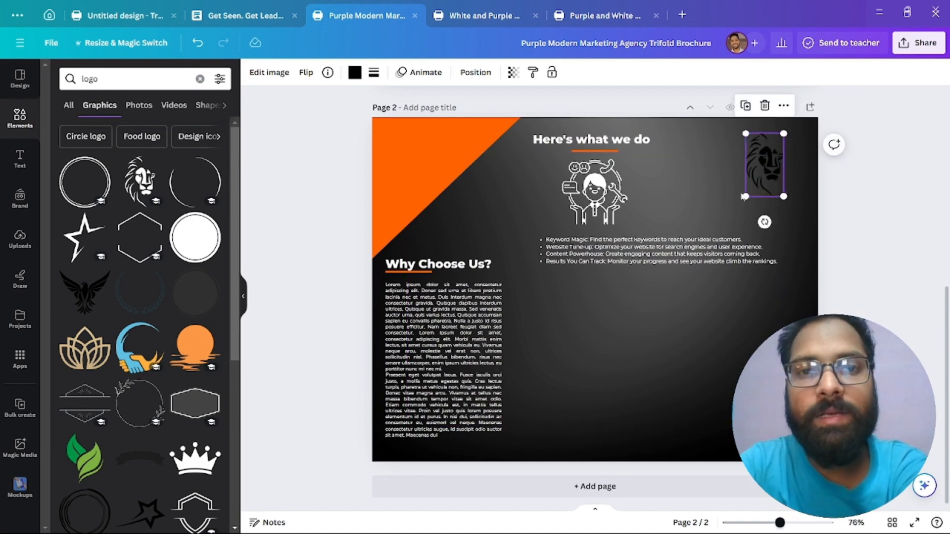
Recolor the lion head logo on page 2 white.
click(354, 73)
click(209, 140)
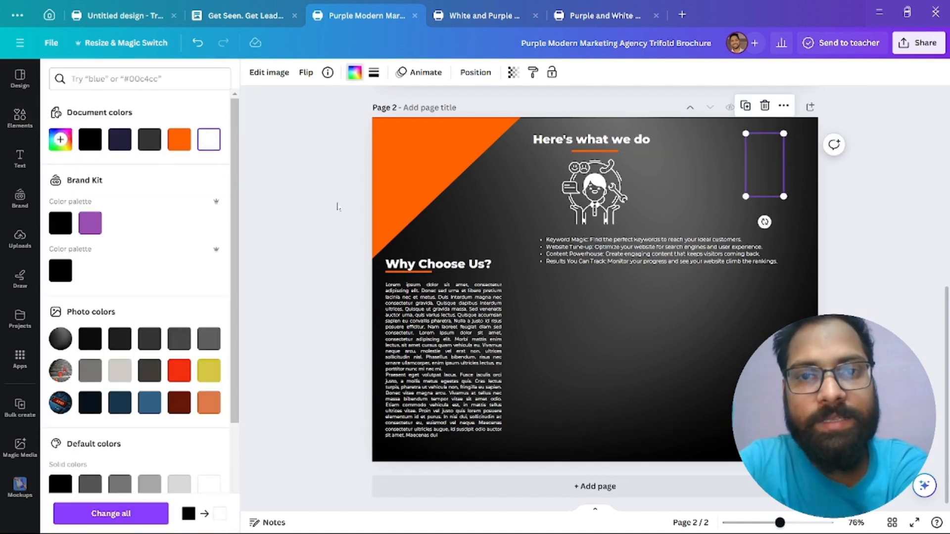
click(325, 217)
Change the orange of page 2's corner triangle to the brand purple #9b4fb2 across all pages.
click(432, 183)
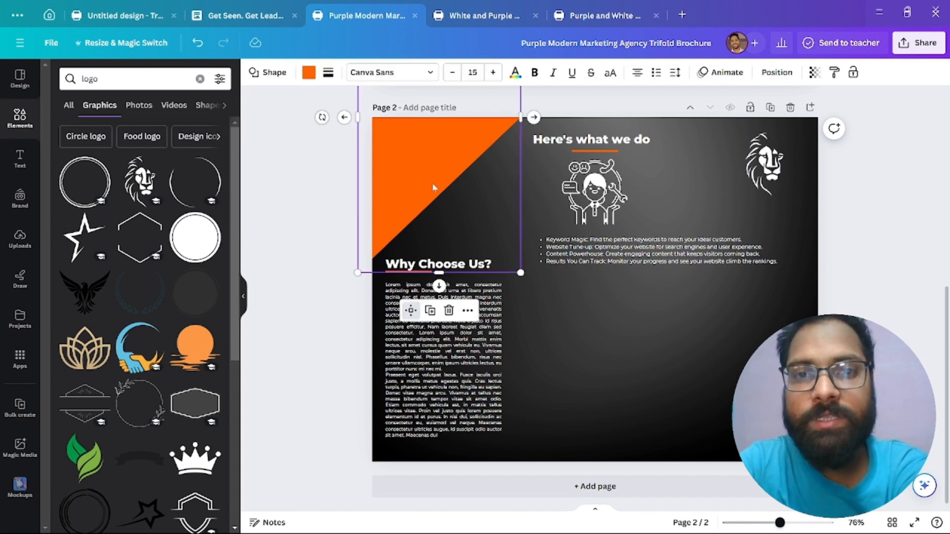
click(308, 73)
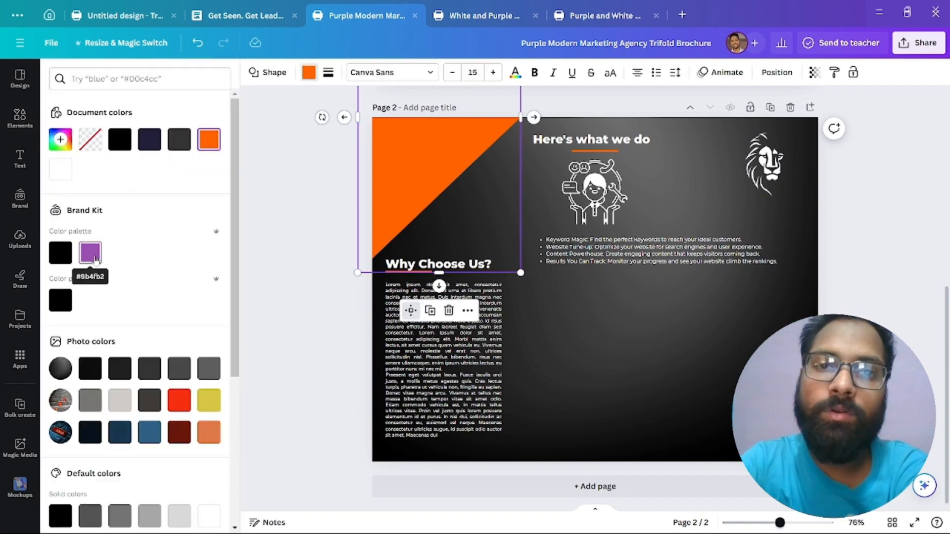
click(90, 253)
click(99, 514)
scroll(341, 423, up, 5)
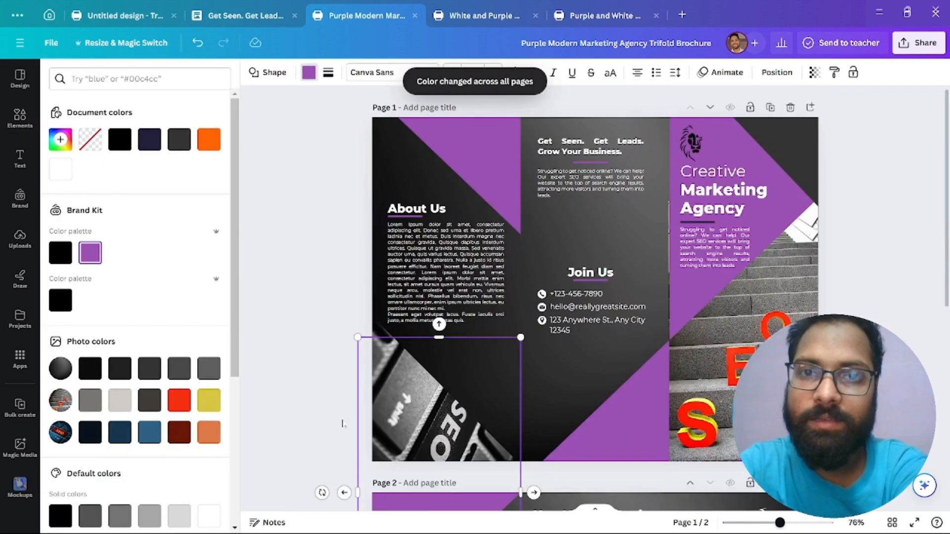
Apply the Polar filter from the Cool group to the cover panel's staircase photo.
click(703, 297)
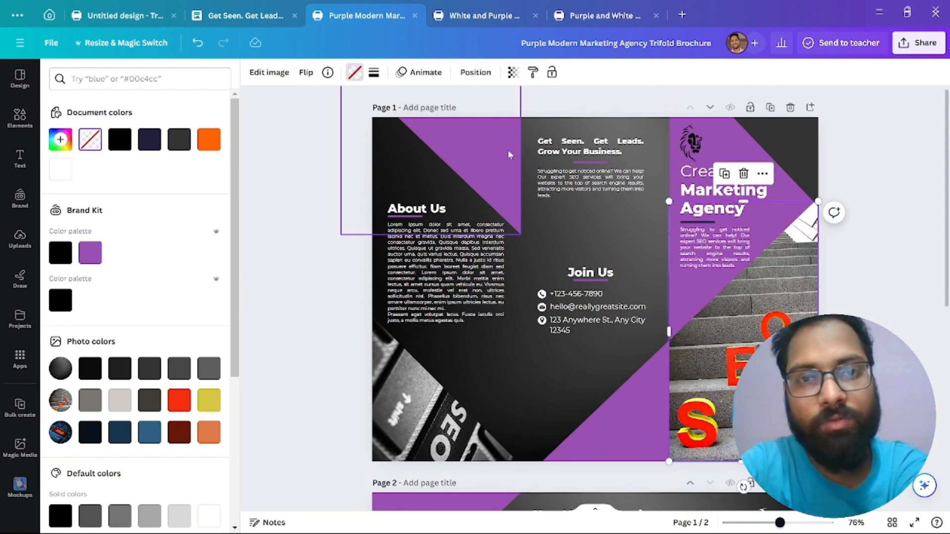
click(256, 75)
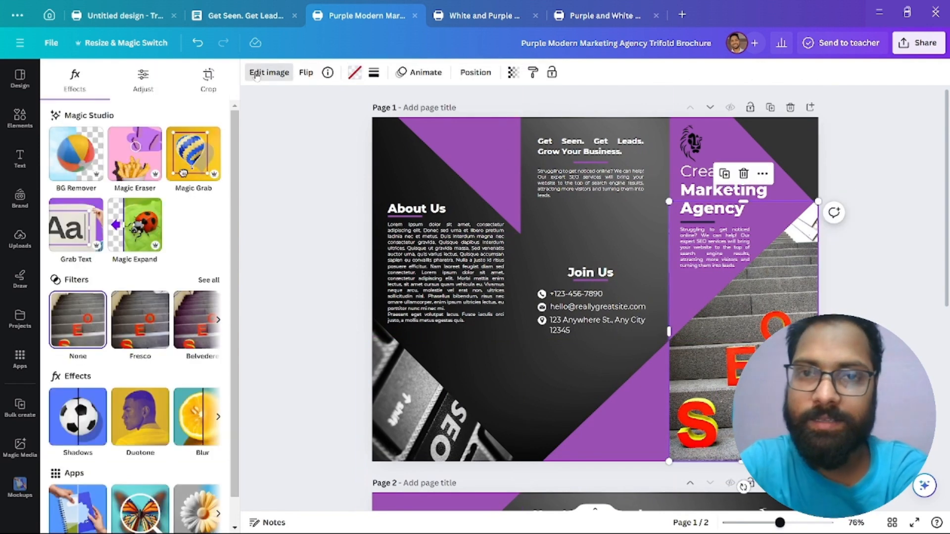
click(208, 280)
click(218, 417)
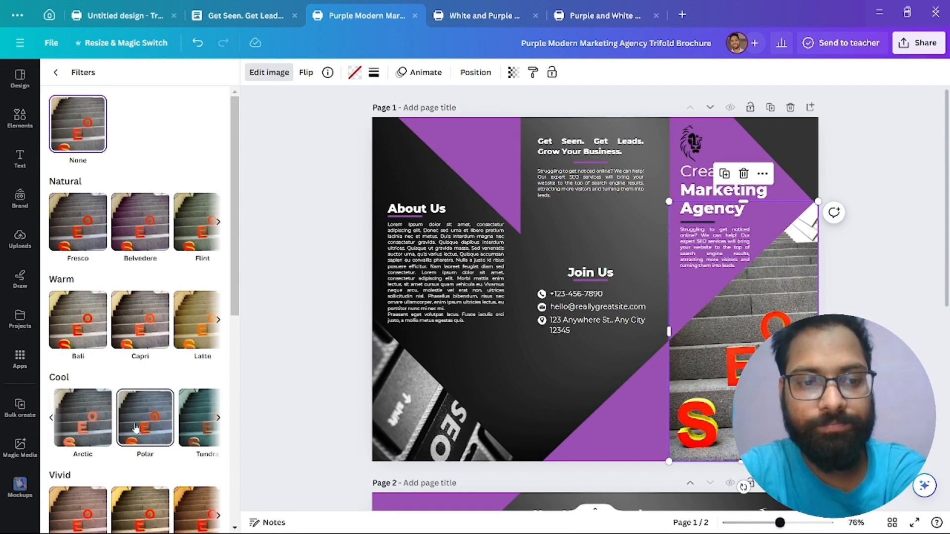
click(136, 428)
click(320, 383)
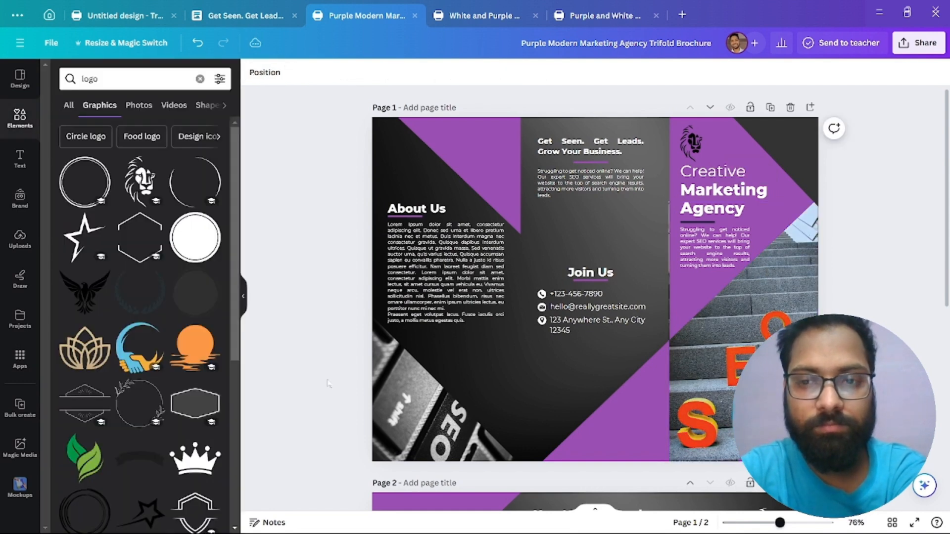
Try applying the staircase photo's colors to page 1 twice, and undo both recolorings.
click(744, 396)
right_click(744, 396)
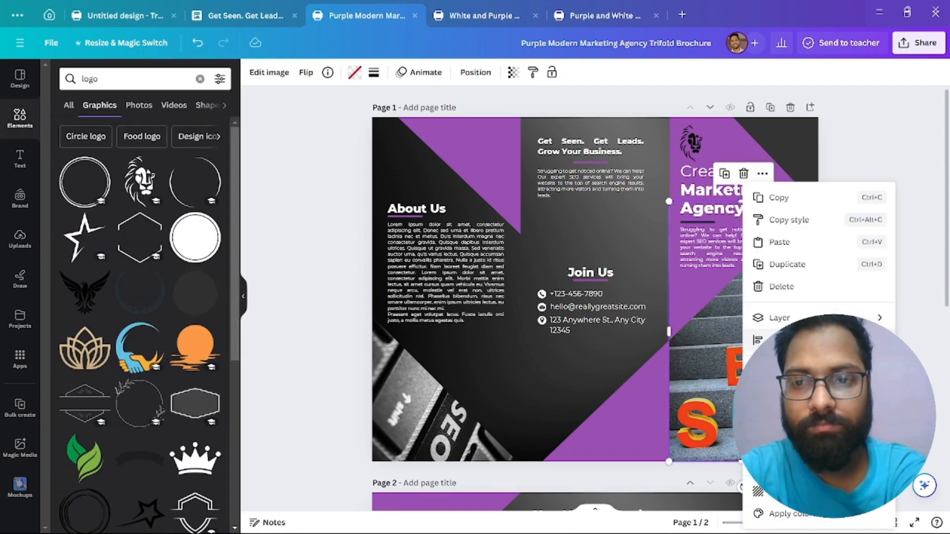
click(800, 518)
scroll(765, 376, down, 3)
right_click(765, 376)
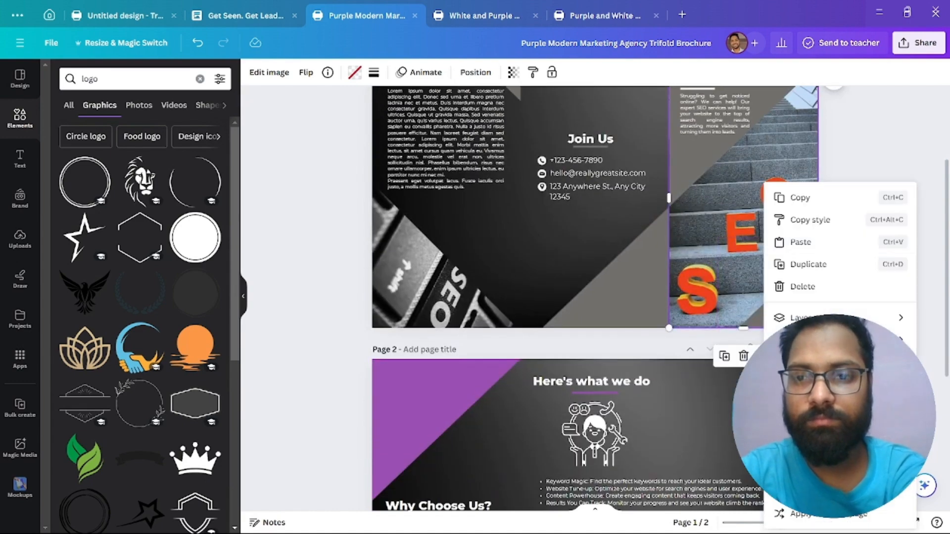
click(798, 515)
scroll(544, 297, up, 3)
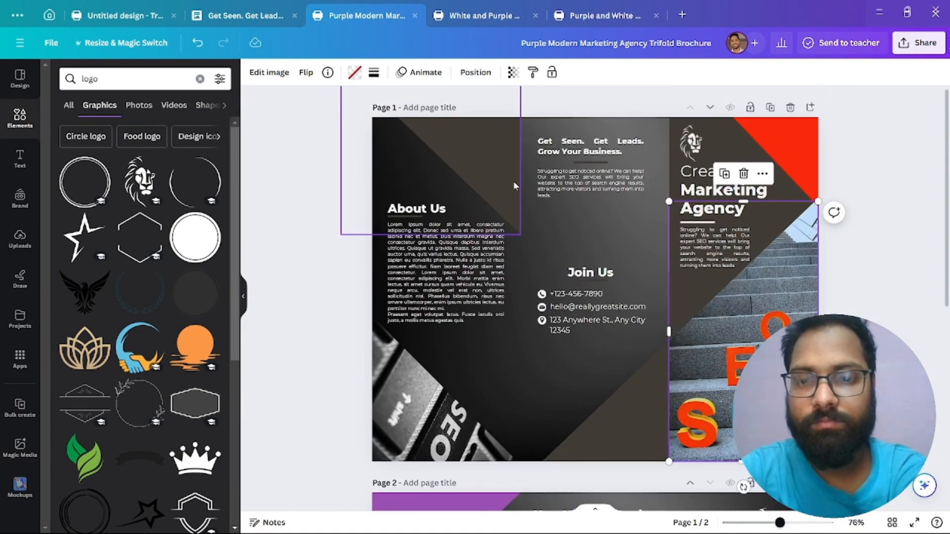
click(198, 43)
click(199, 44)
click(347, 251)
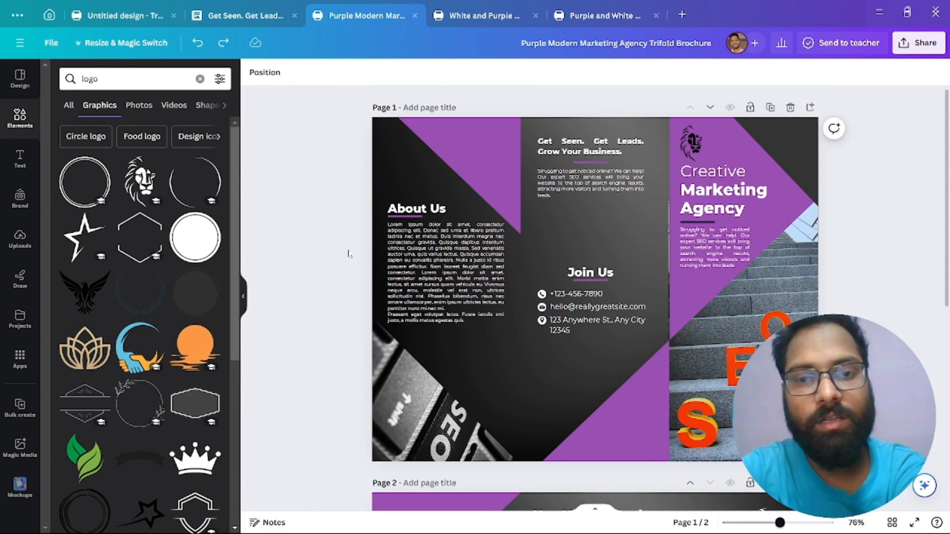
Copy the two call-to-action bullets, "Free SEO Consultation!" and "Contact us today!", from the text document and return to the trifold brochure.
scroll(640, 347, down, 6)
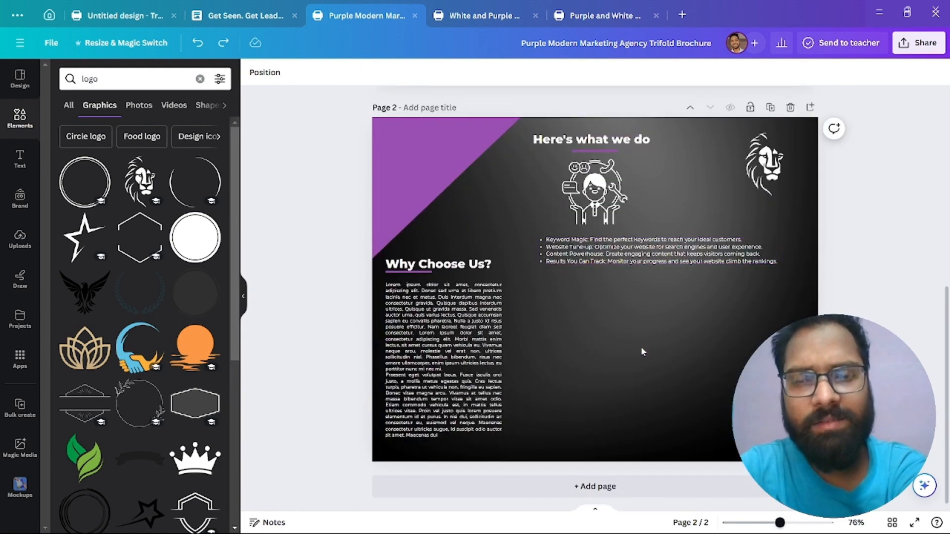
click(238, 15)
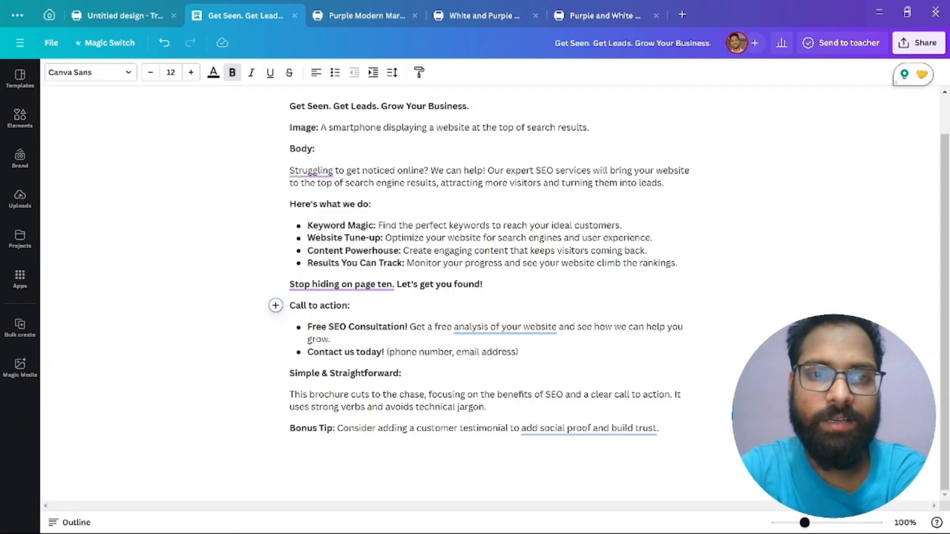
drag(308, 327, 519, 352)
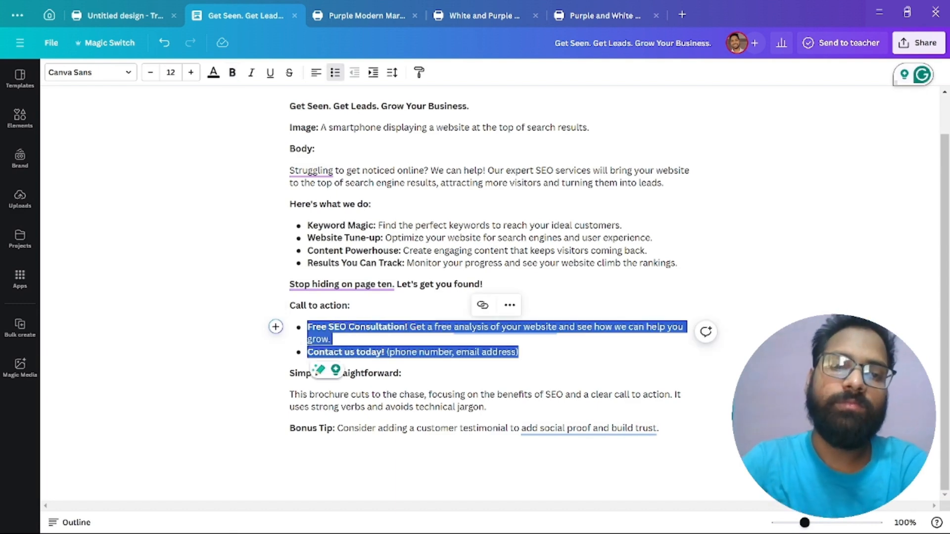
right_click(349, 323)
click(367, 369)
click(366, 15)
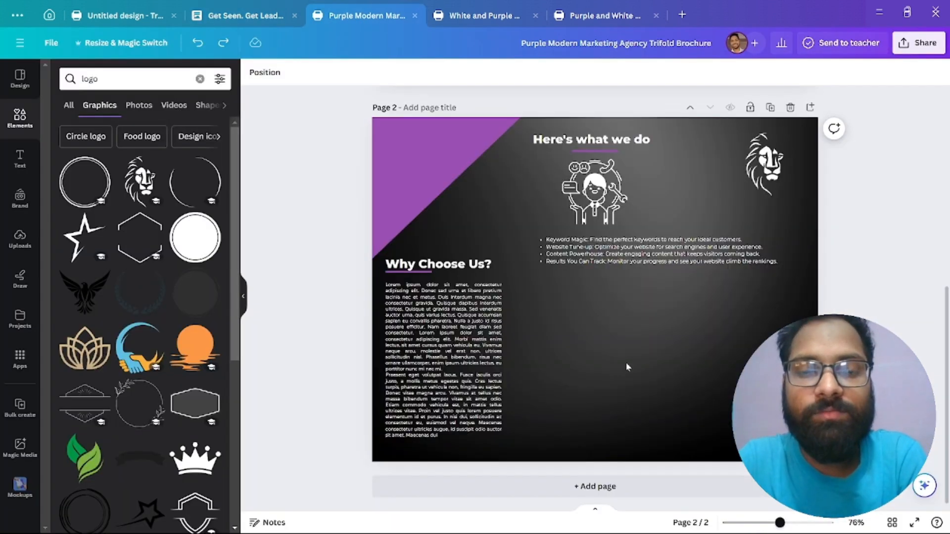
Paste the call-to-action bullets on page 2 and place them below the services bullet list.
key(ctrl+v)
drag(646, 360, 695, 355)
double_click(569, 319)
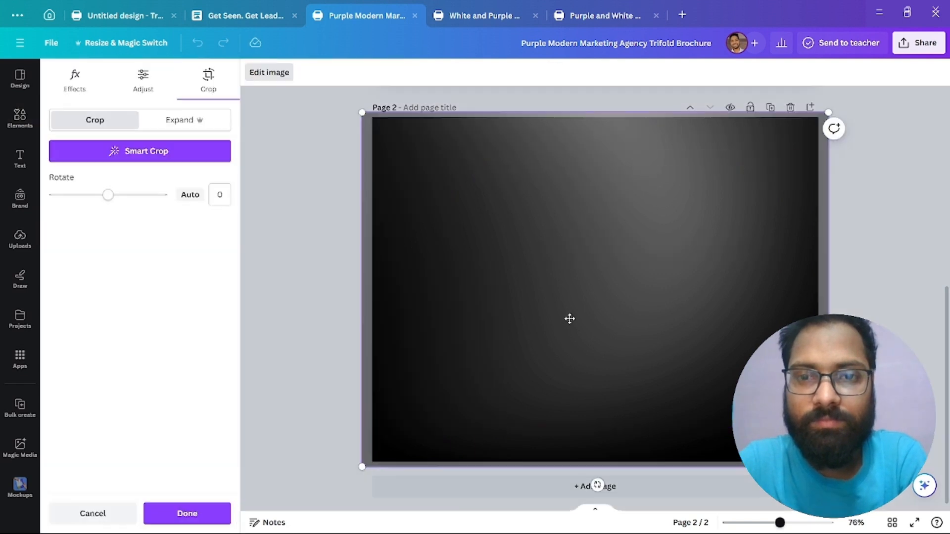
click(89, 513)
drag(555, 285, 587, 326)
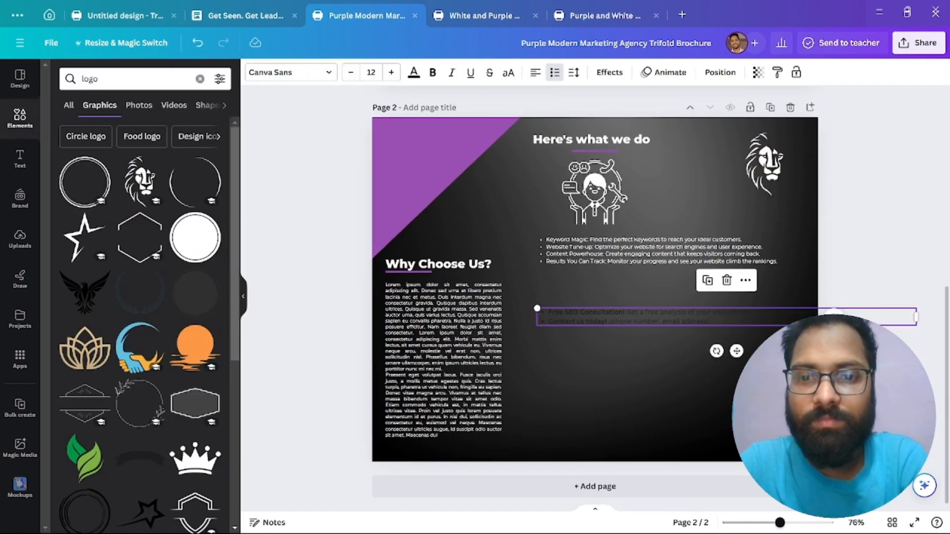
Resize the call-to-action text on page 2 to size 15.1 in a narrower, wrapping box and recolor it white.
drag(917, 316, 788, 342)
click(414, 72)
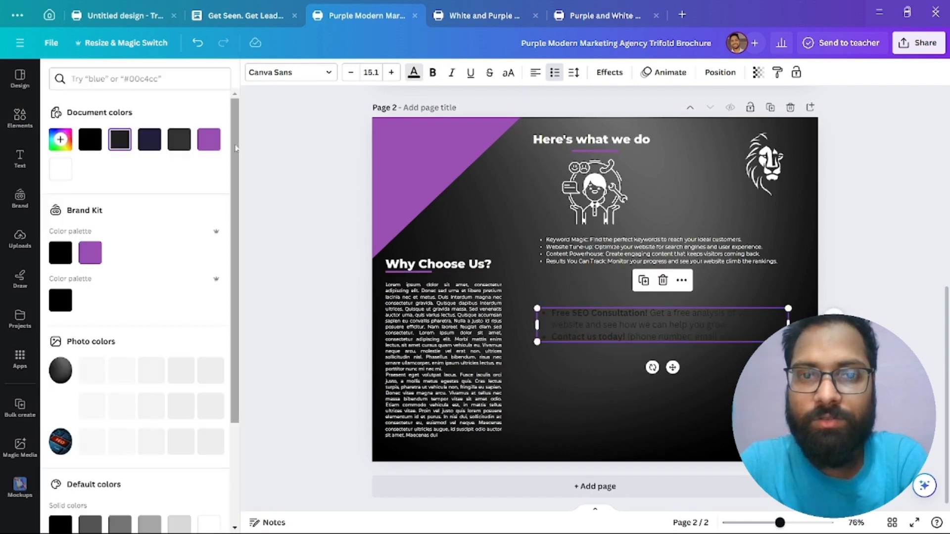
click(69, 176)
click(321, 265)
click(587, 313)
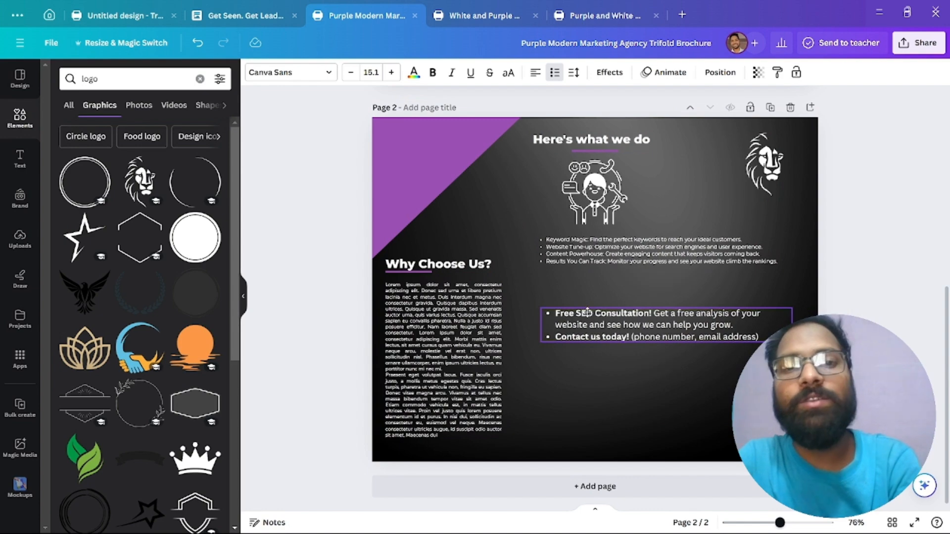
drag(587, 313, 584, 313)
click(623, 430)
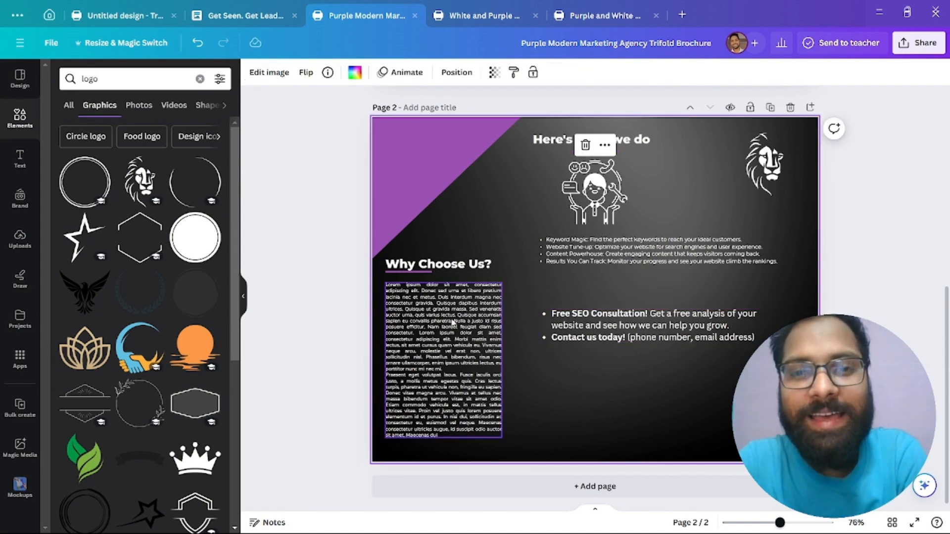
Preview both pages of the trifold brochure in full-screen presentation and exit the preview.
scroll(612, 381, up, 7)
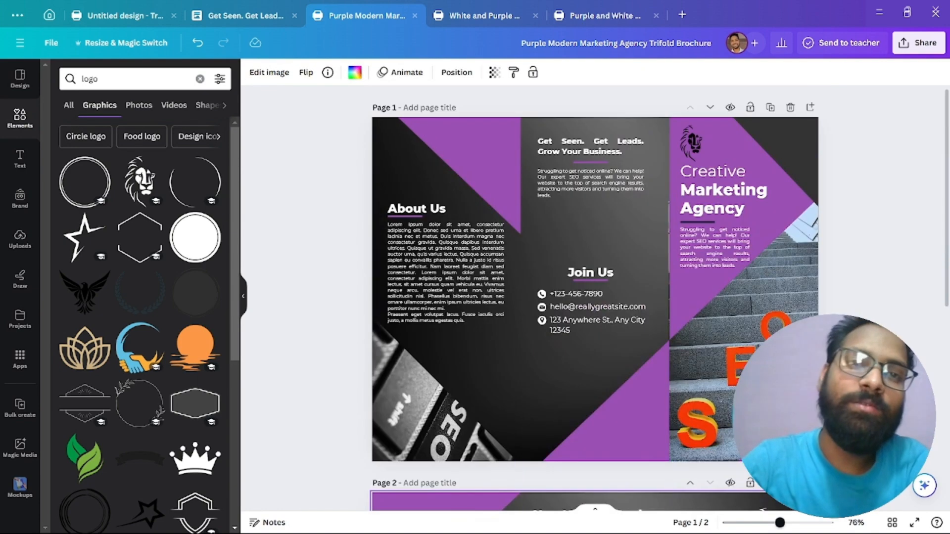
click(916, 525)
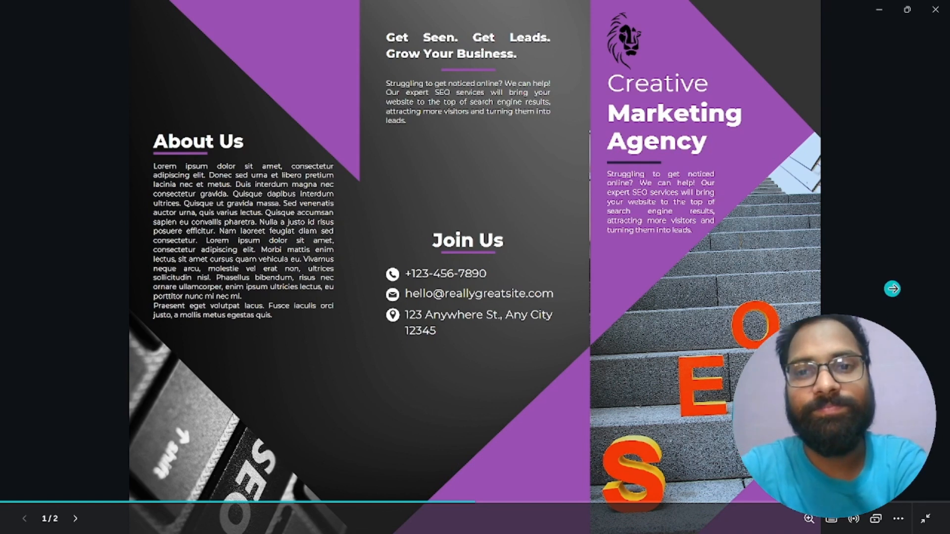
click(943, 298)
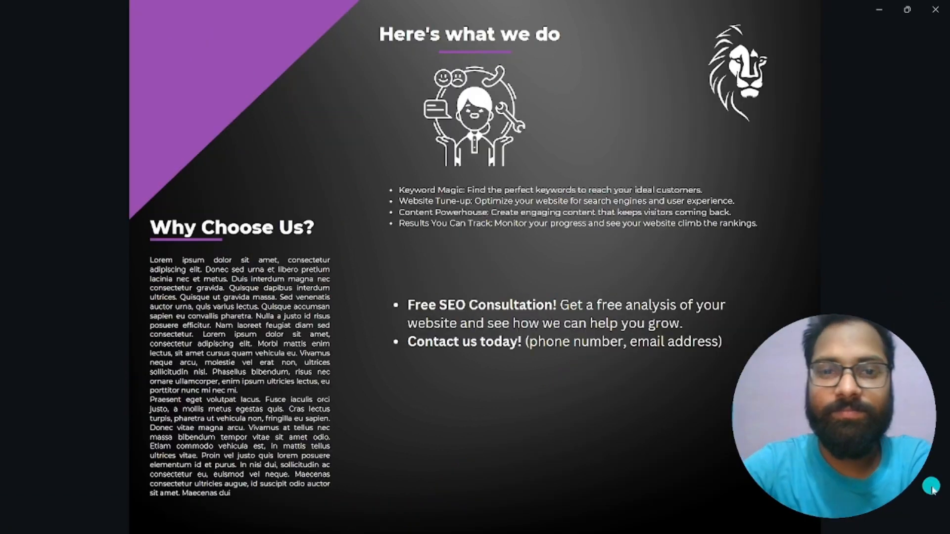
click(933, 516)
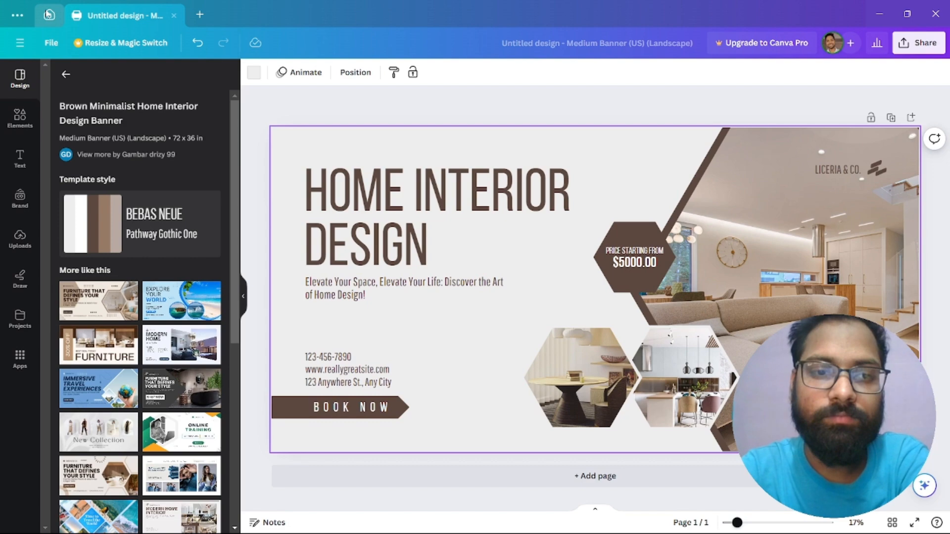
Return to the home page's template library and open the Business Cards category under Marketing materials.
click(48, 15)
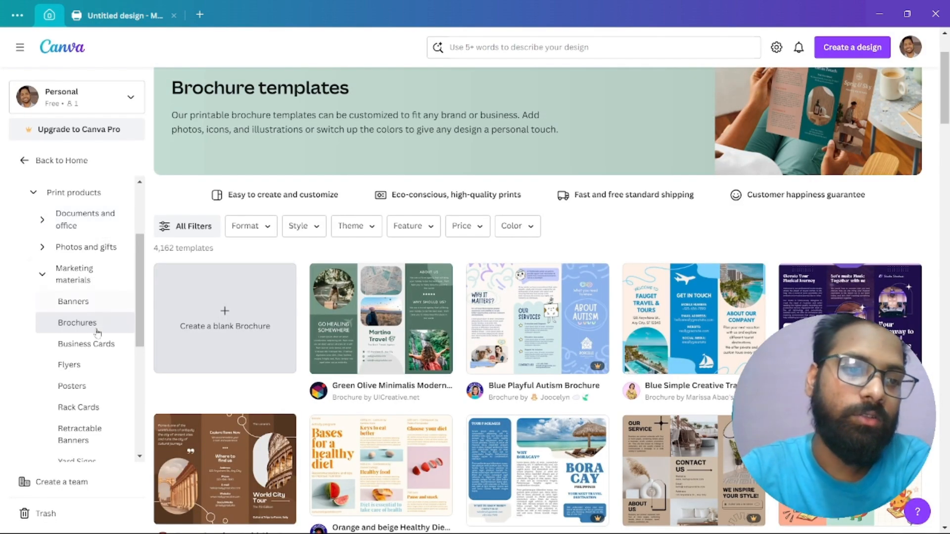
scroll(92, 346, down, 1)
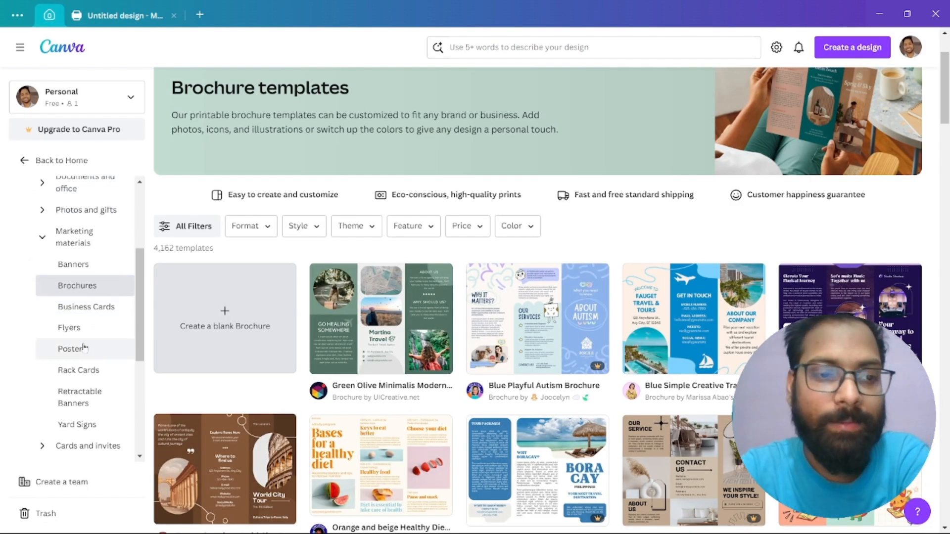
click(99, 309)
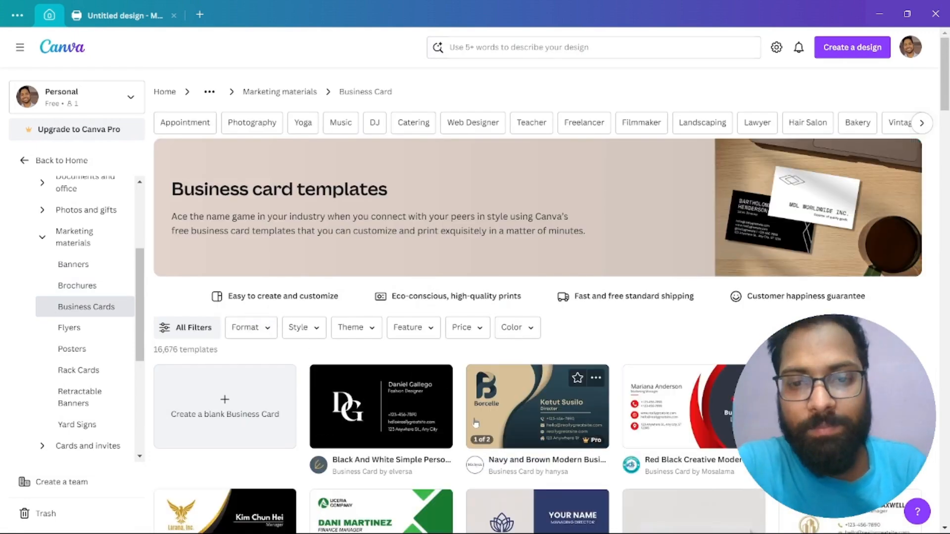
Find the white Professional Business Card template with dark and orange stripes and open it for customizing.
scroll(249, 335, down, 2)
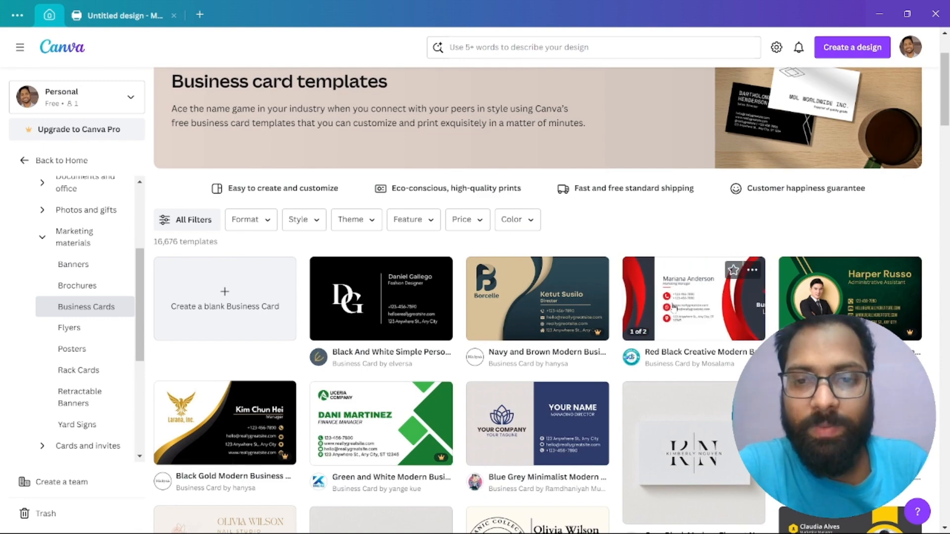
scroll(673, 309, down, 3)
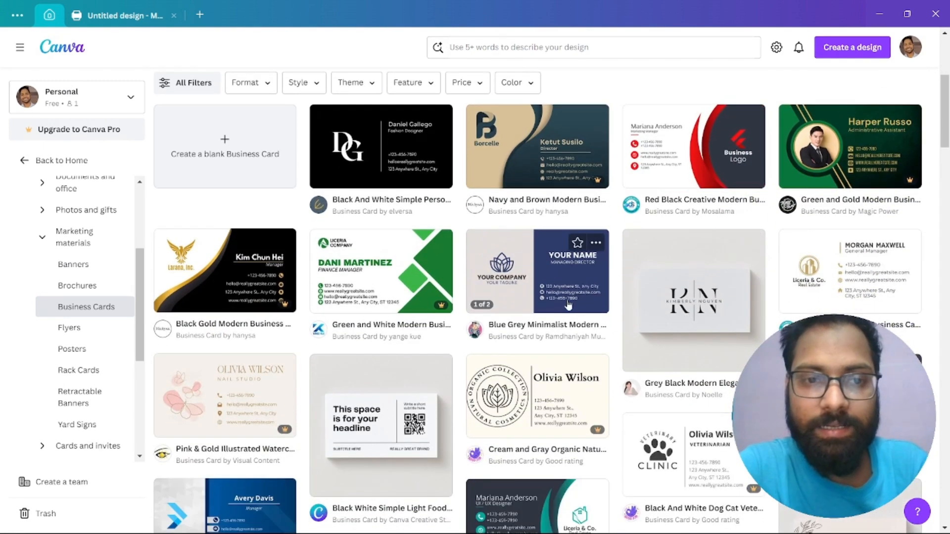
scroll(569, 303, up, 1)
scroll(643, 322, down, 5)
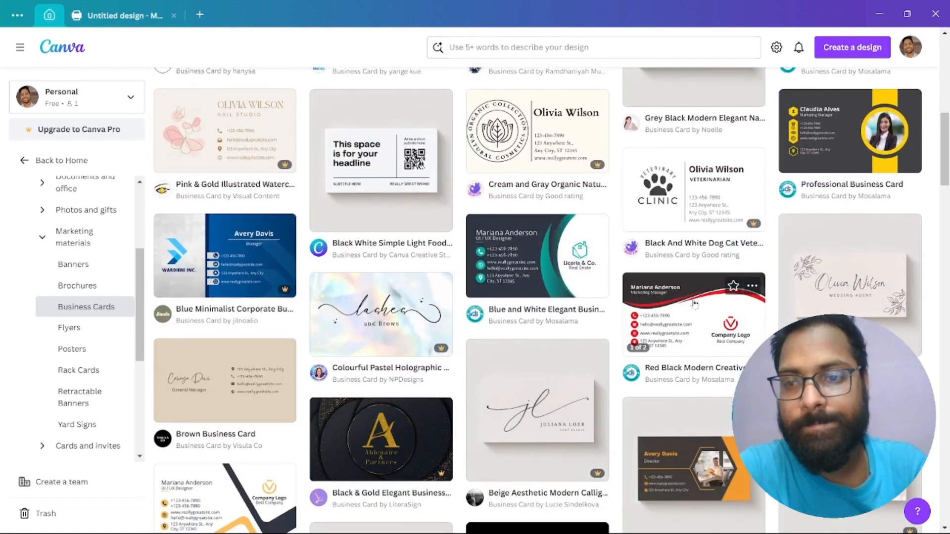
scroll(694, 322, down, 1)
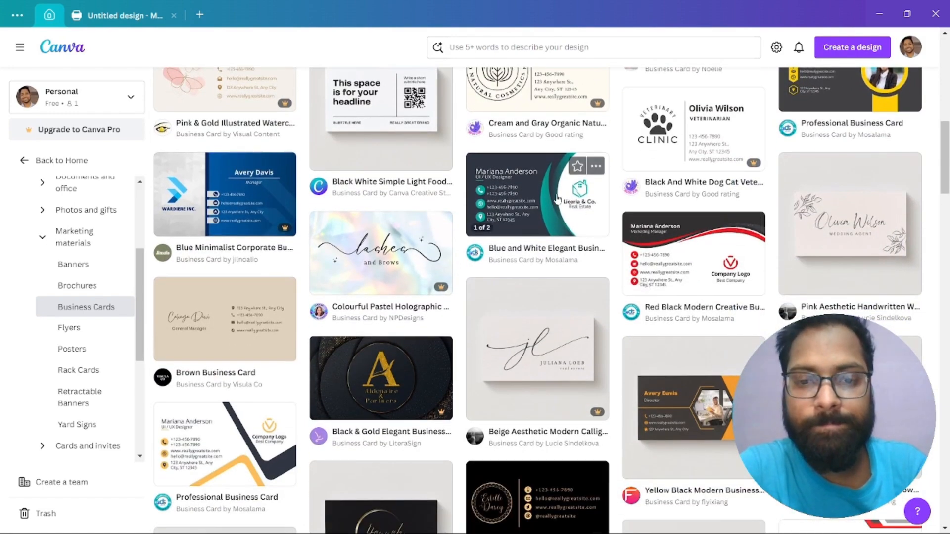
scroll(558, 200, down, 3)
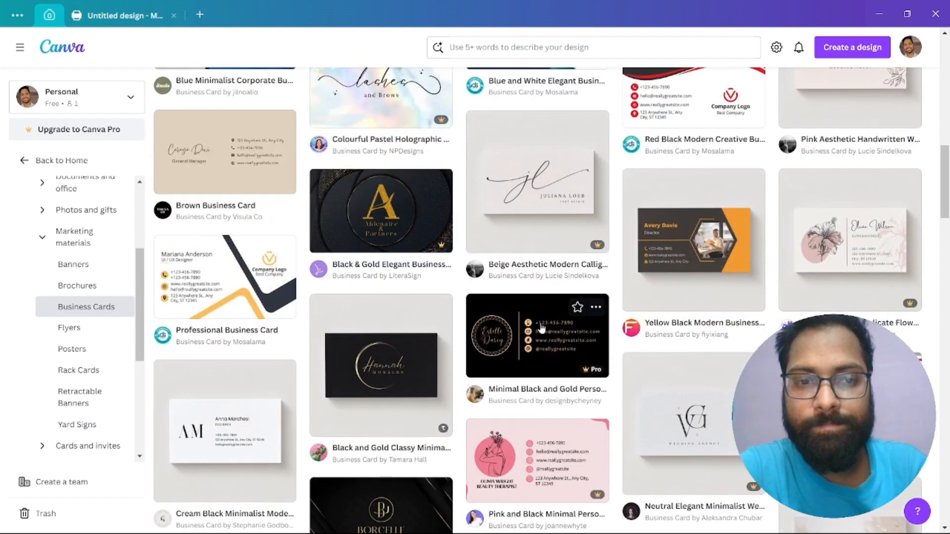
click(222, 297)
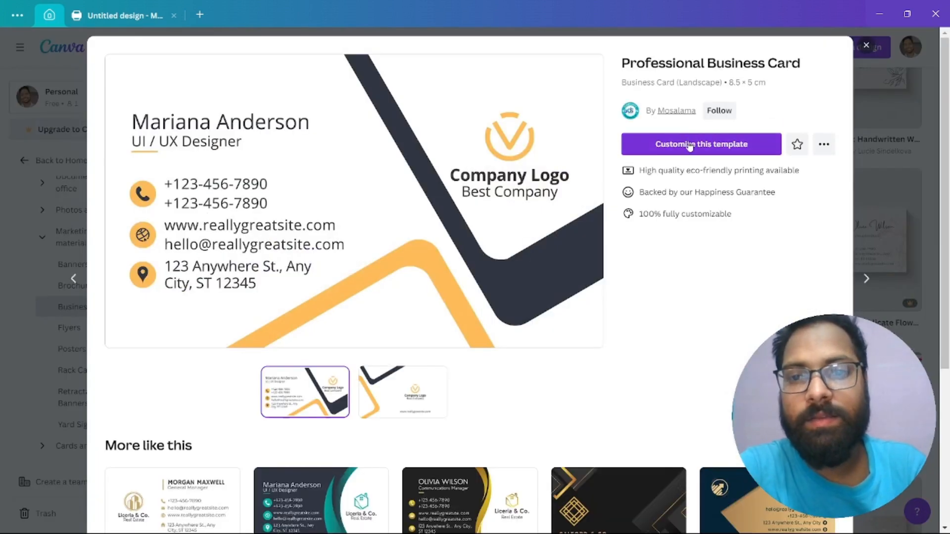
click(690, 138)
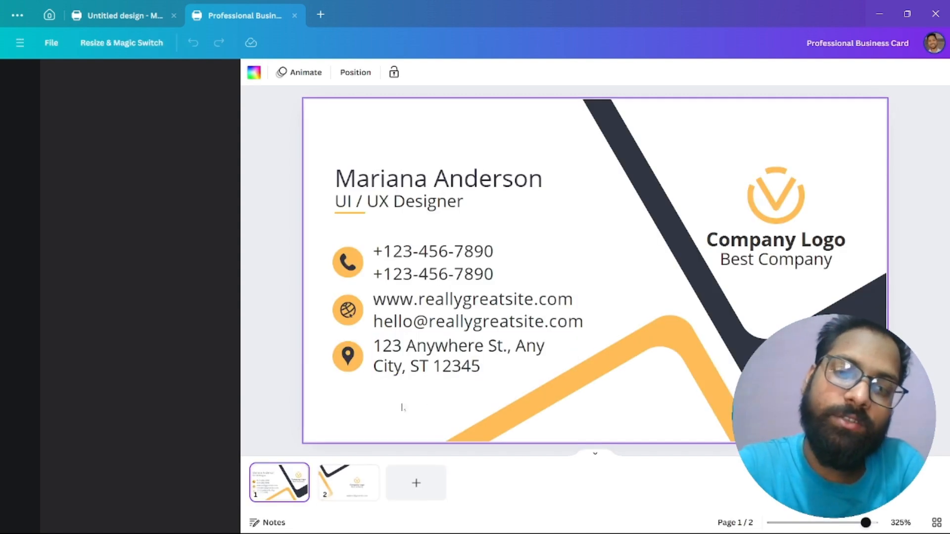
Look over the front and back pages of the business card, including the contact details text.
click(351, 487)
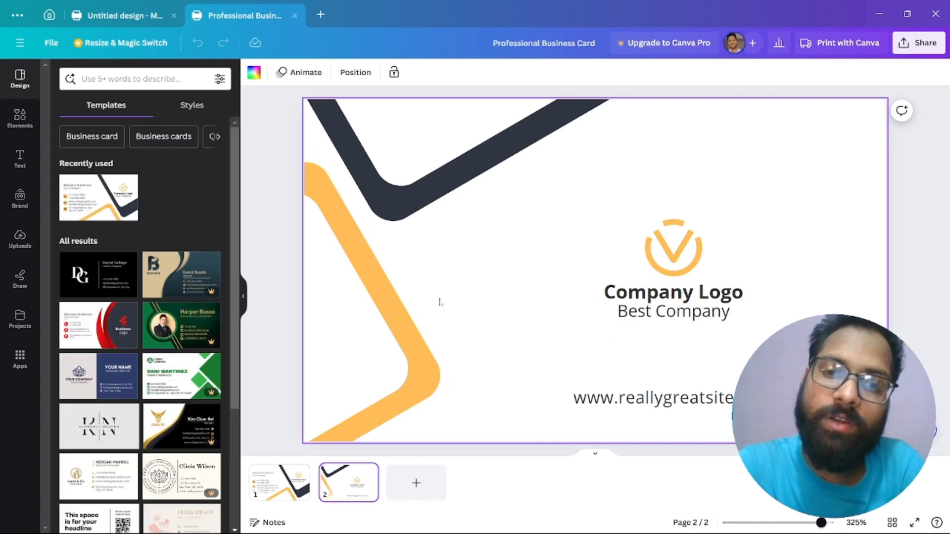
click(272, 493)
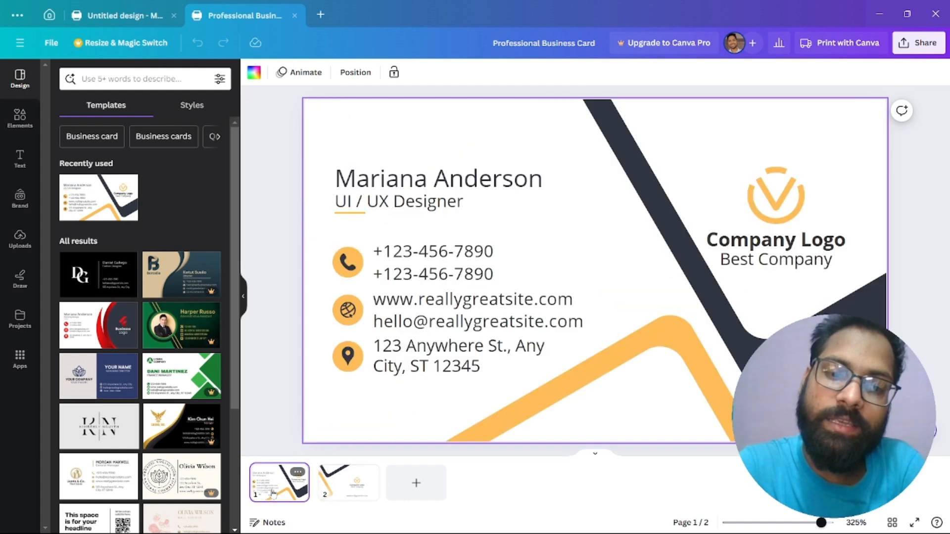
click(479, 249)
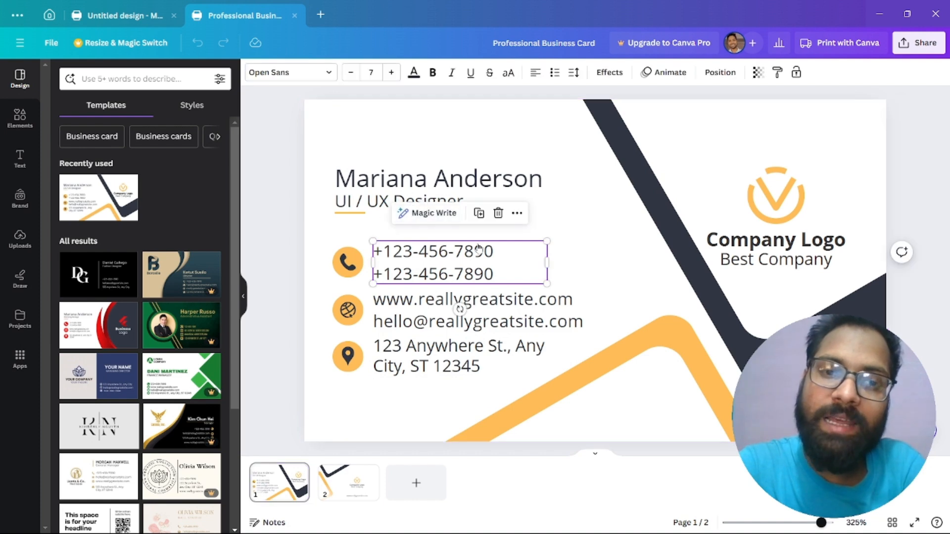
click(279, 192)
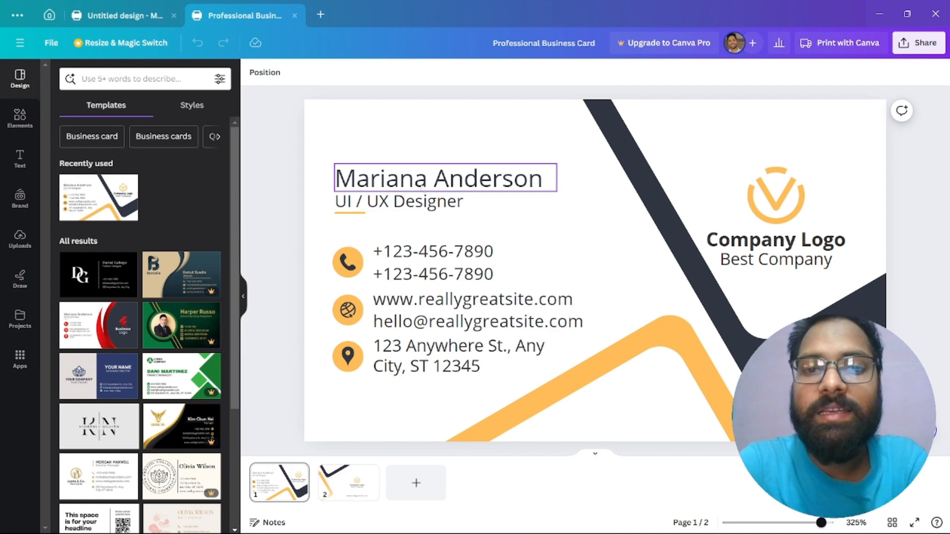
scroll(492, 345, down, 1)
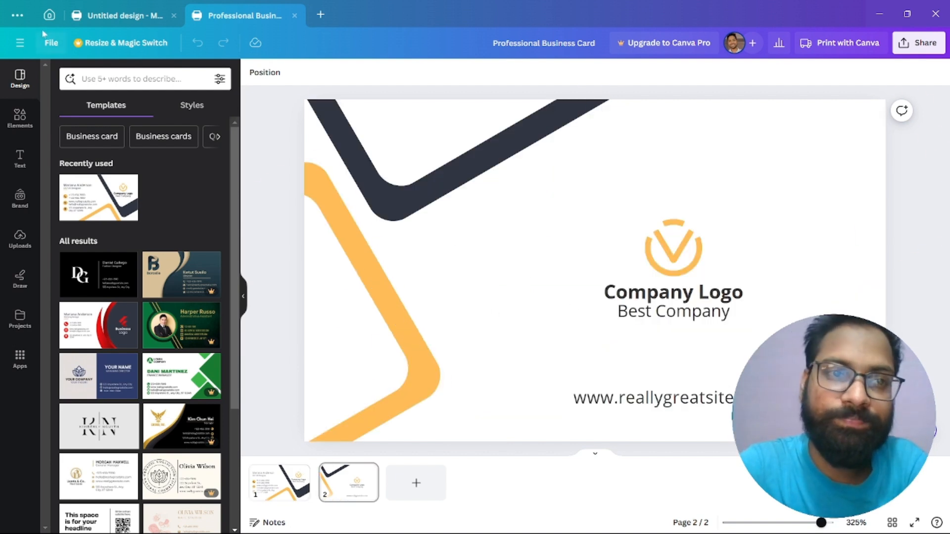
Go back to the template library, close the business card preview, and browse the Flyers and Posters templates.
click(51, 18)
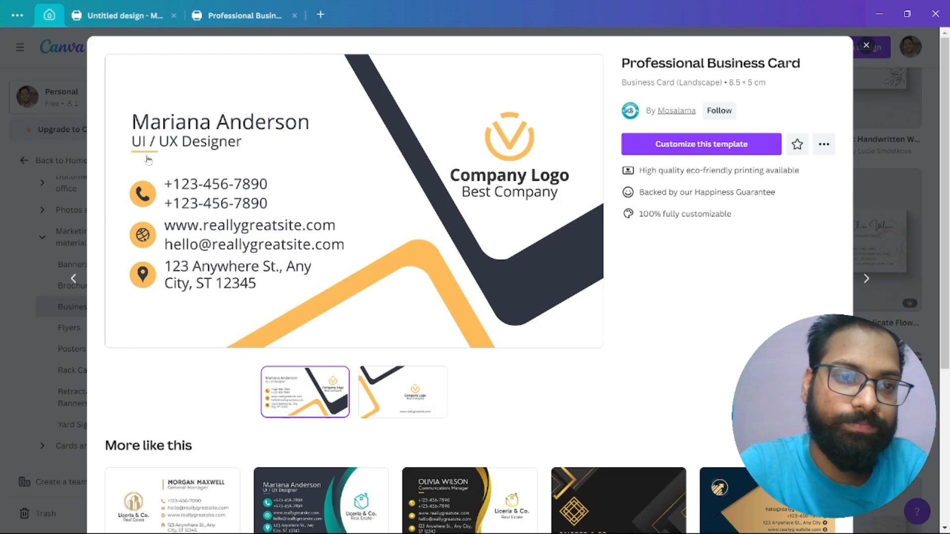
click(867, 46)
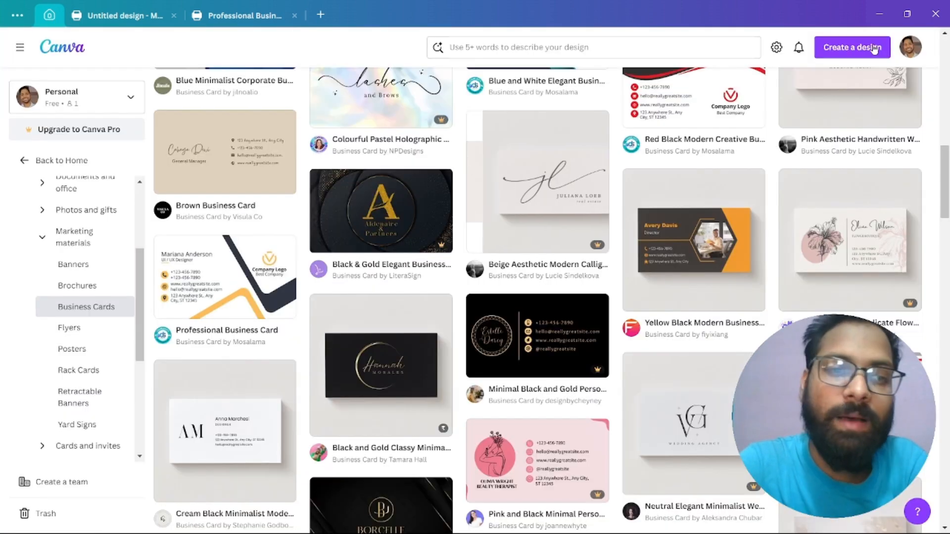
click(80, 332)
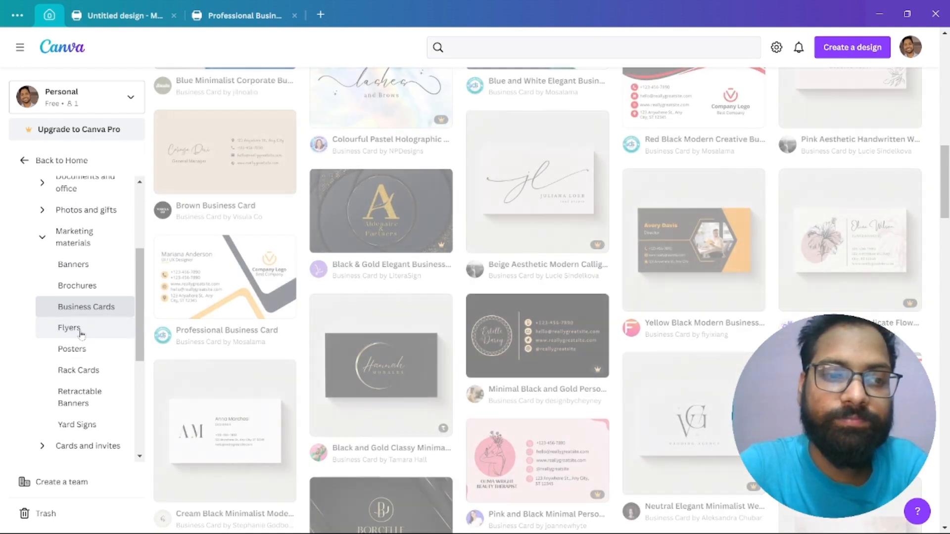
scroll(544, 297, down, 4)
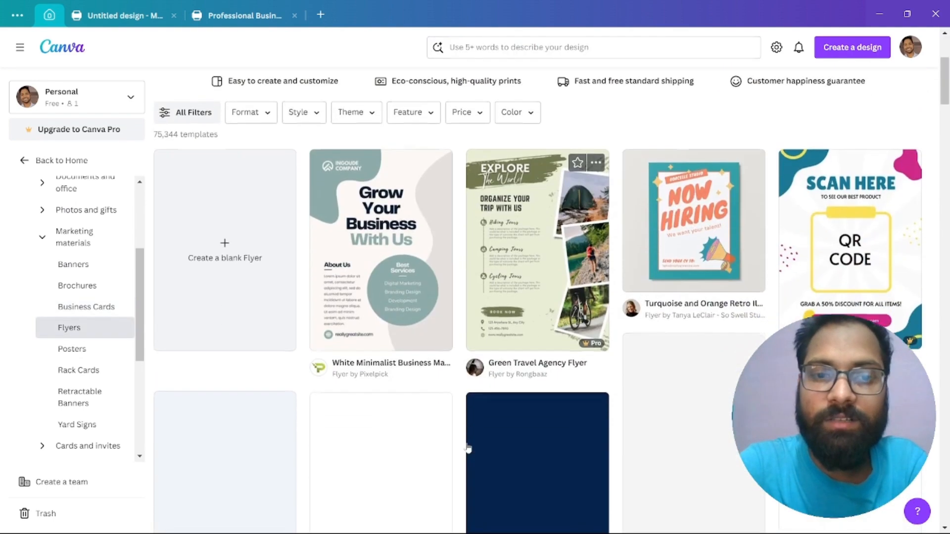
scroll(569, 346, down, 6)
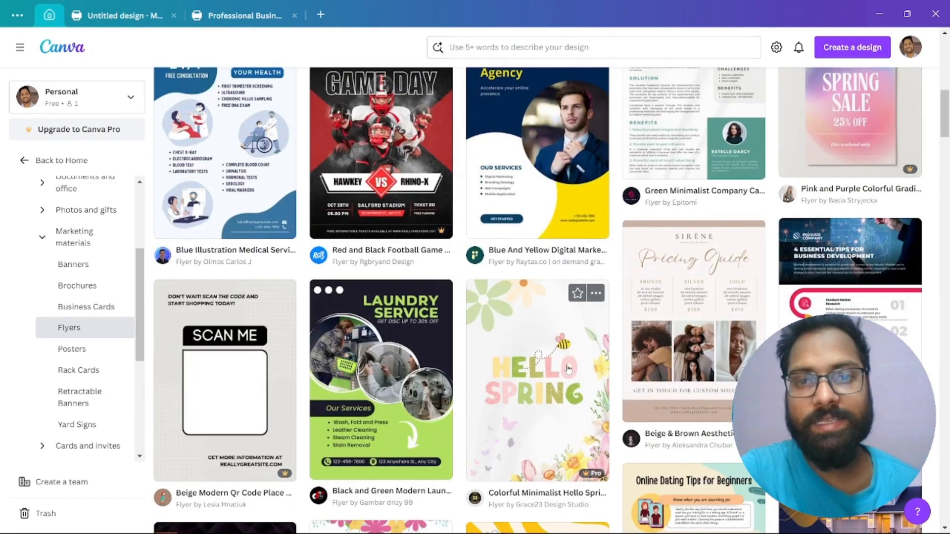
click(89, 357)
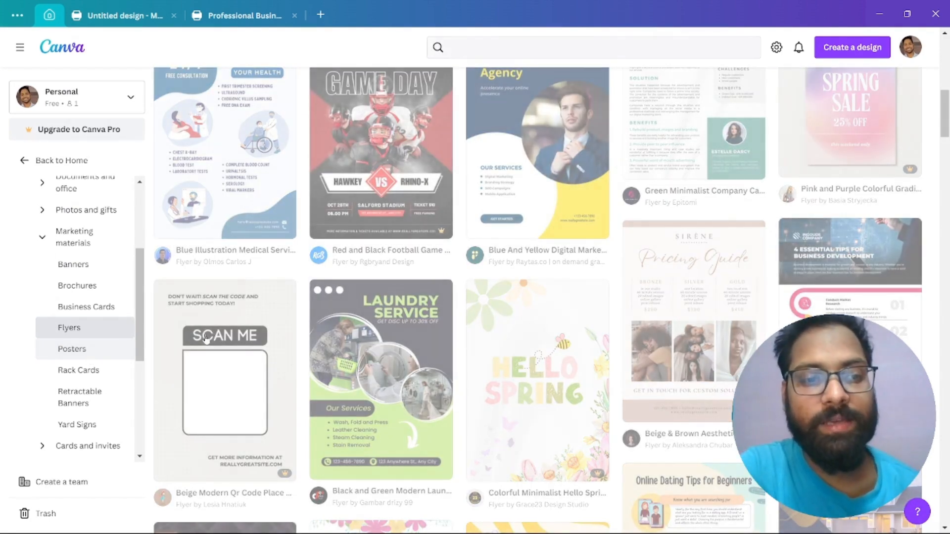
scroll(564, 341, down, 5)
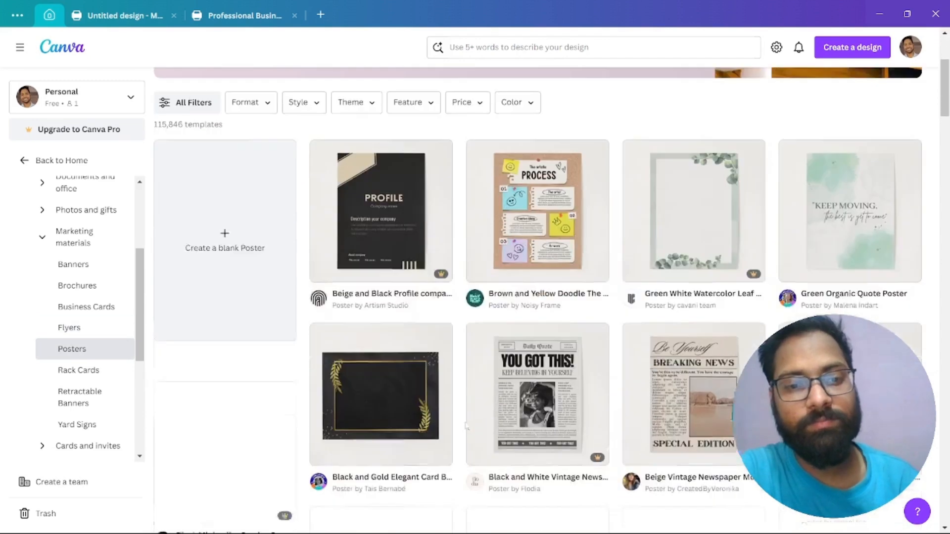
Open the Rack Cards template category and browse through its designs.
click(90, 373)
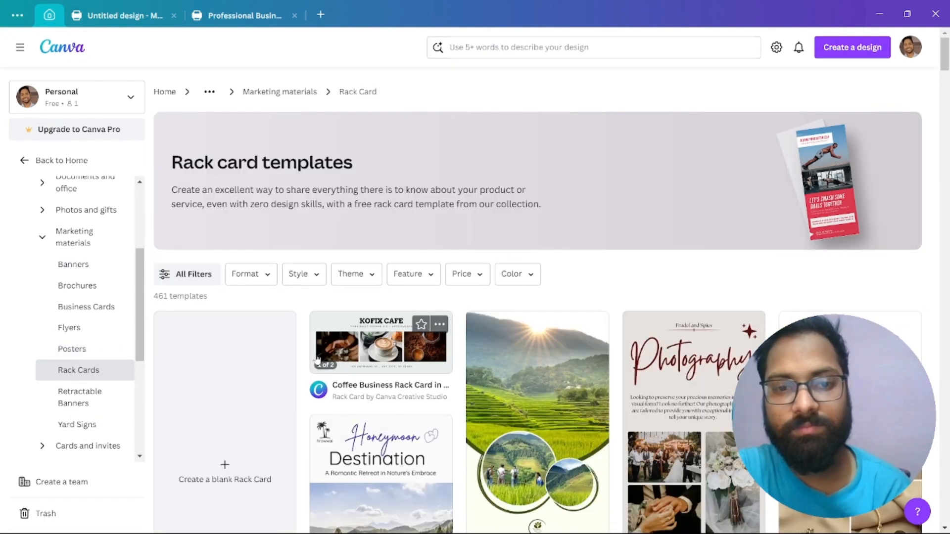
scroll(547, 371, down, 3)
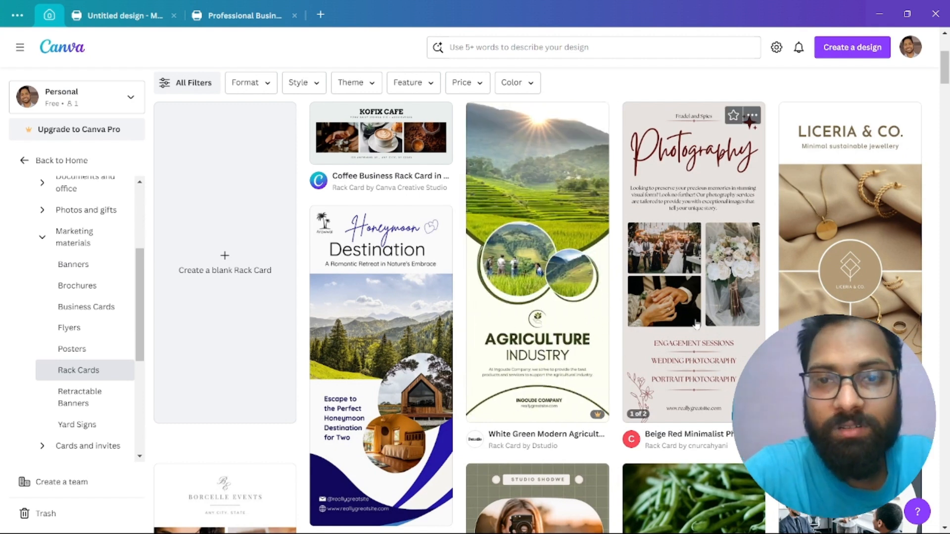
scroll(697, 324, down, 7)
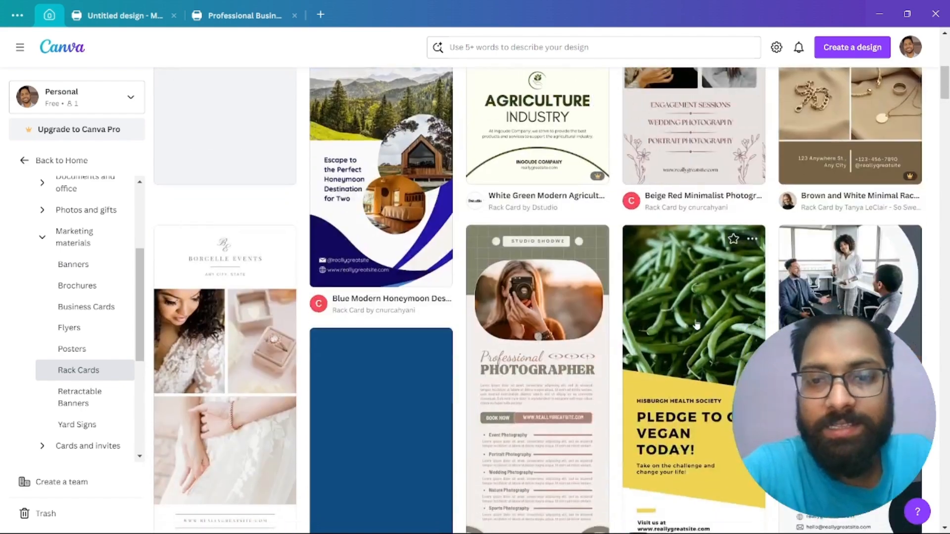
scroll(331, 306, down, 8)
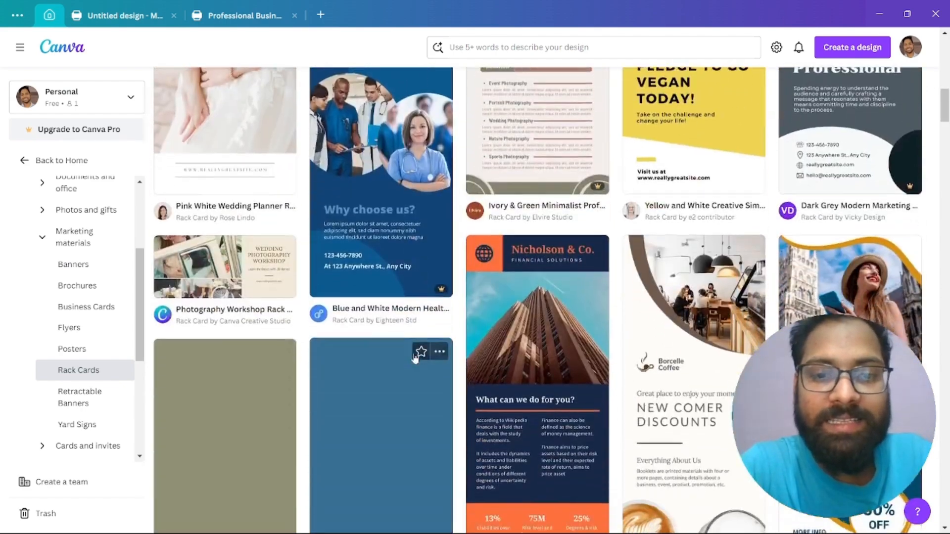
scroll(414, 357, down, 10)
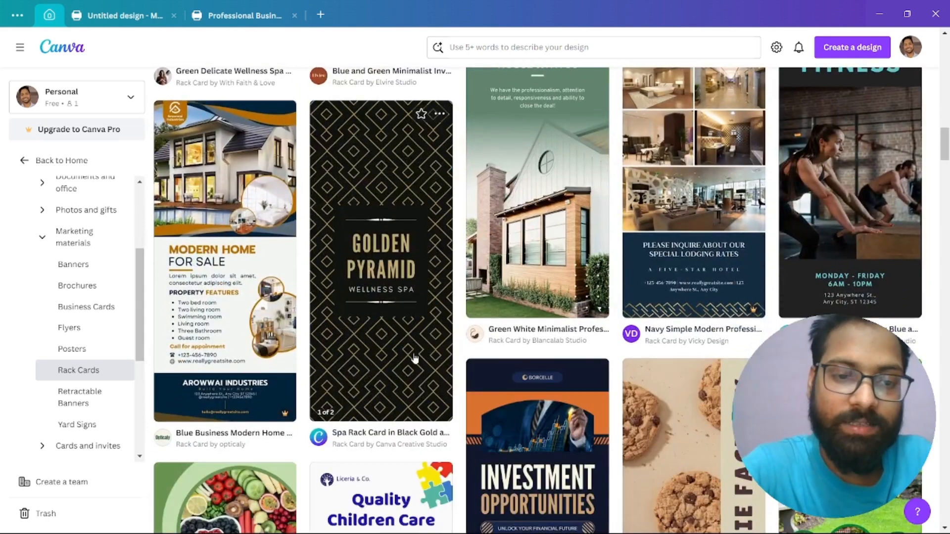
scroll(414, 357, down, 5)
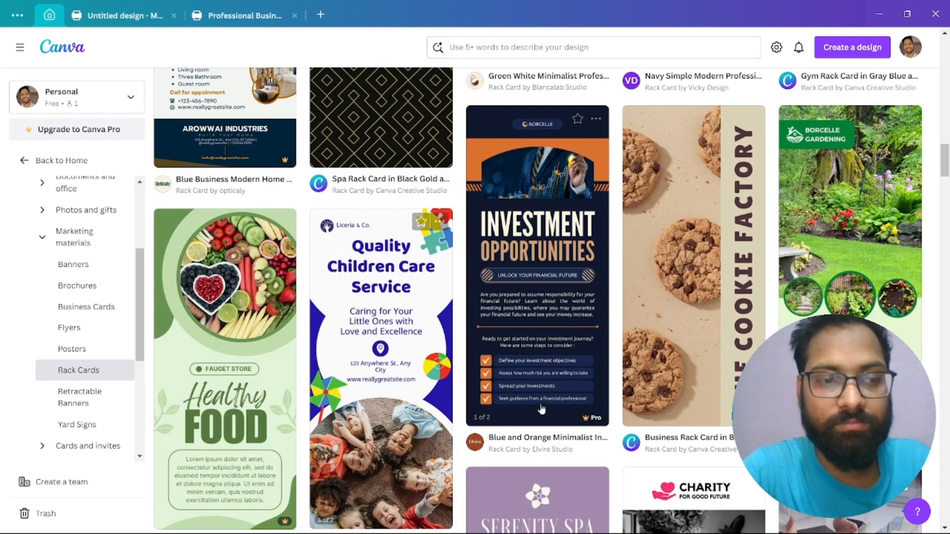
Open the Retractable Banners template category and look through its first designs.
scroll(528, 402, down, 2)
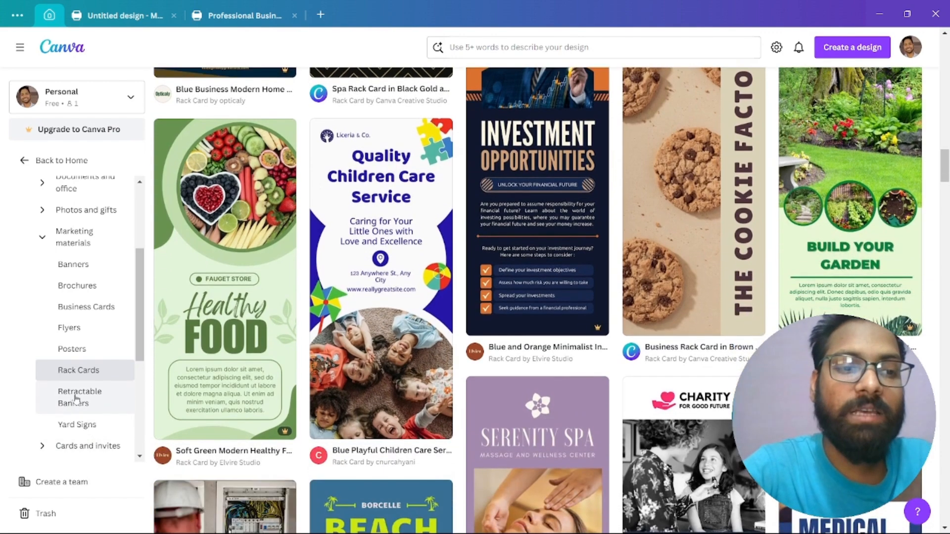
click(75, 398)
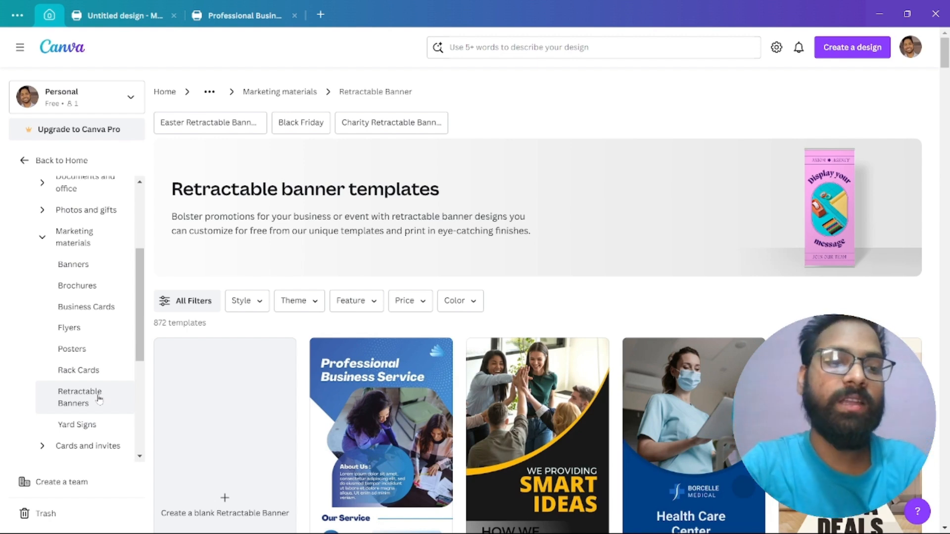
scroll(244, 403, down, 3)
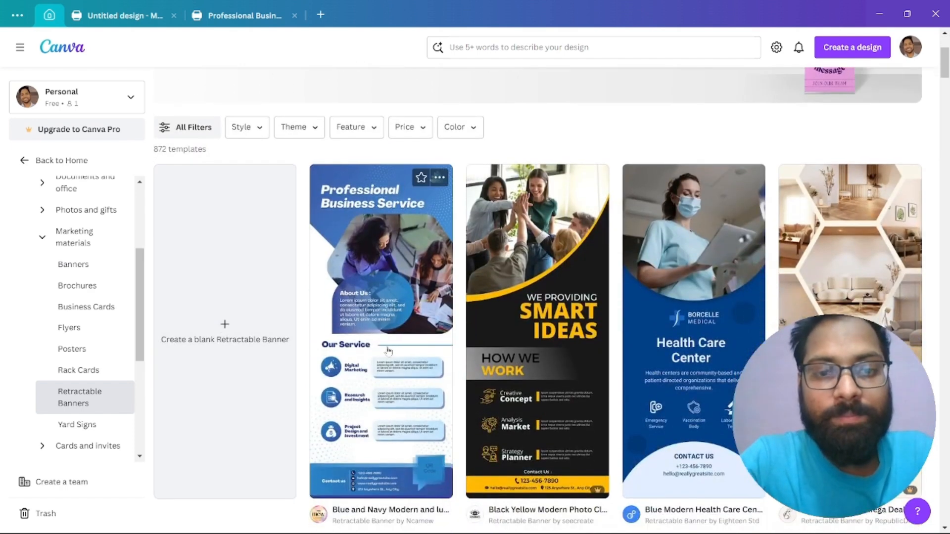
scroll(384, 351, down, 1)
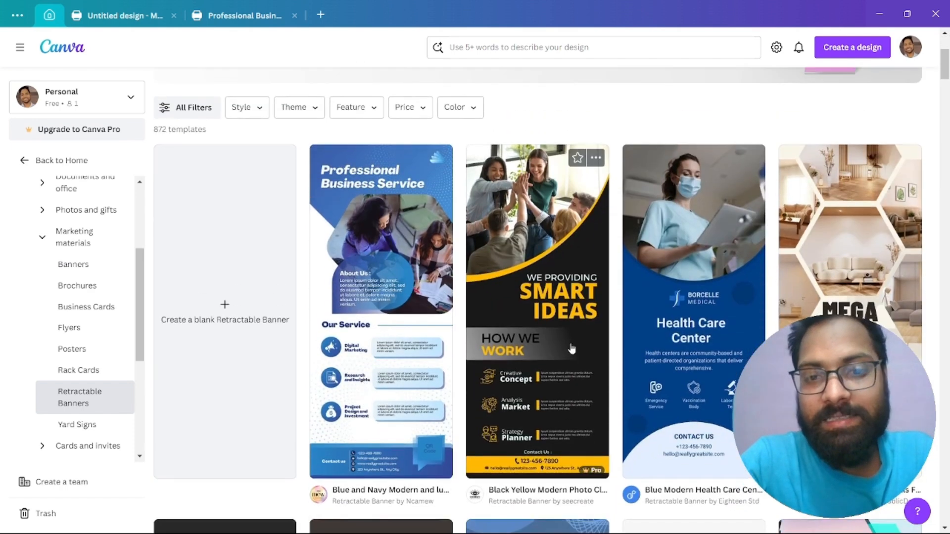
scroll(572, 349, up, 2)
scroll(724, 448, down, 2)
scroll(724, 448, down, 1)
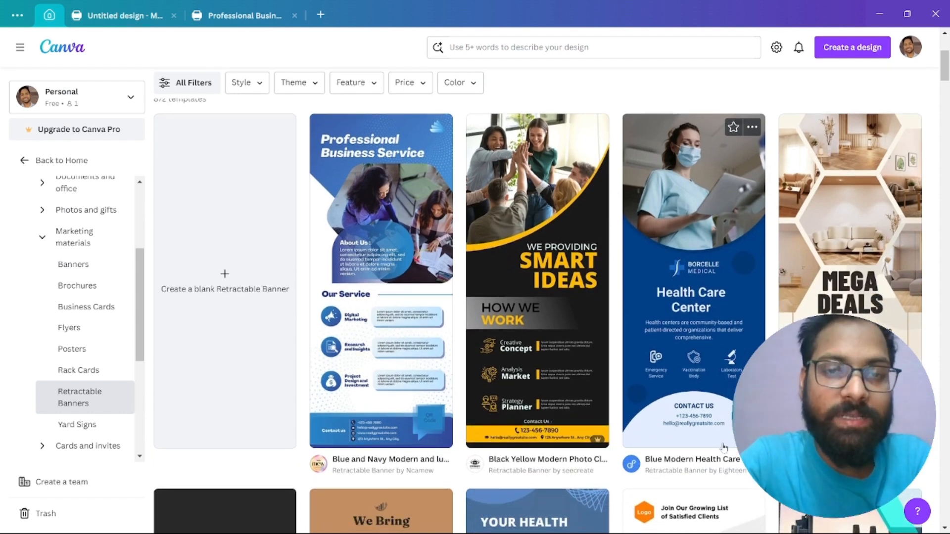
Open the Yard Signs template category, browse through its designs and return to the start of the list.
scroll(76, 312, down, 3)
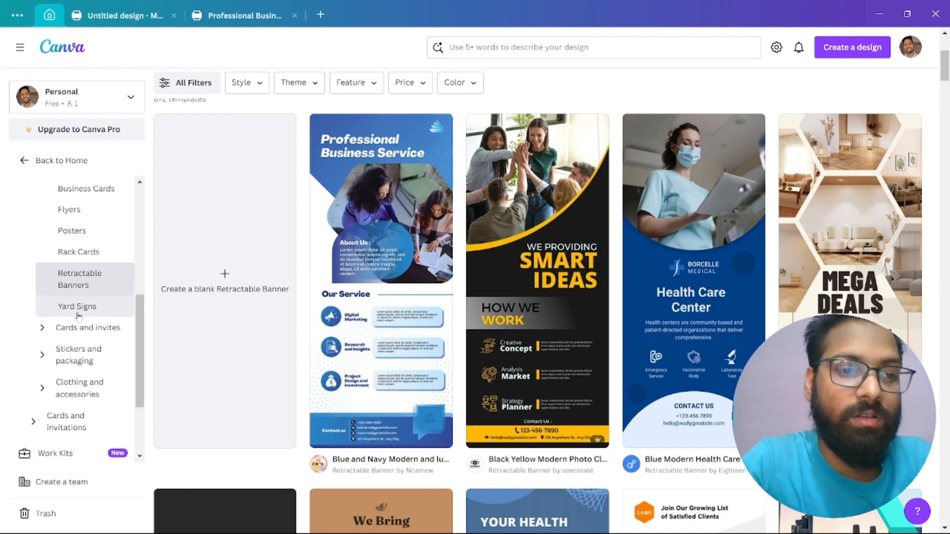
click(77, 310)
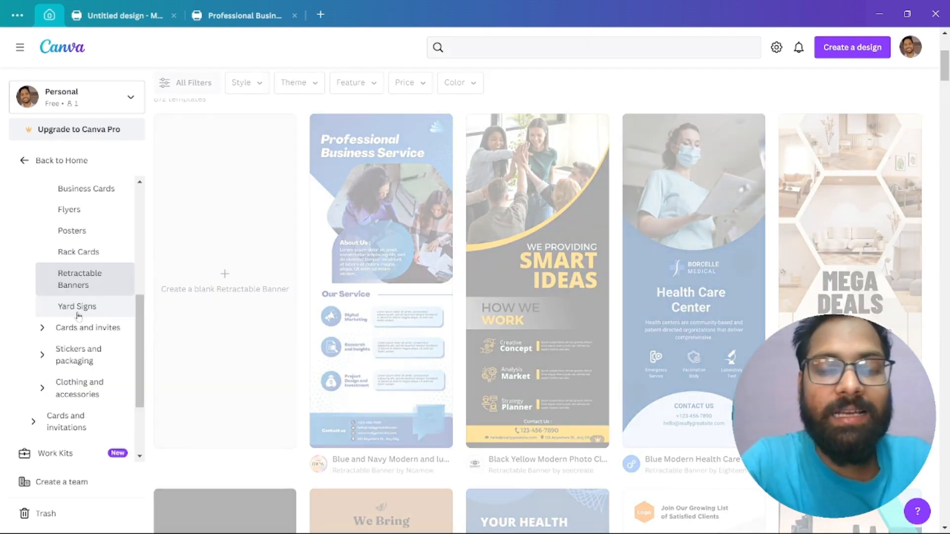
scroll(413, 396, down, 3)
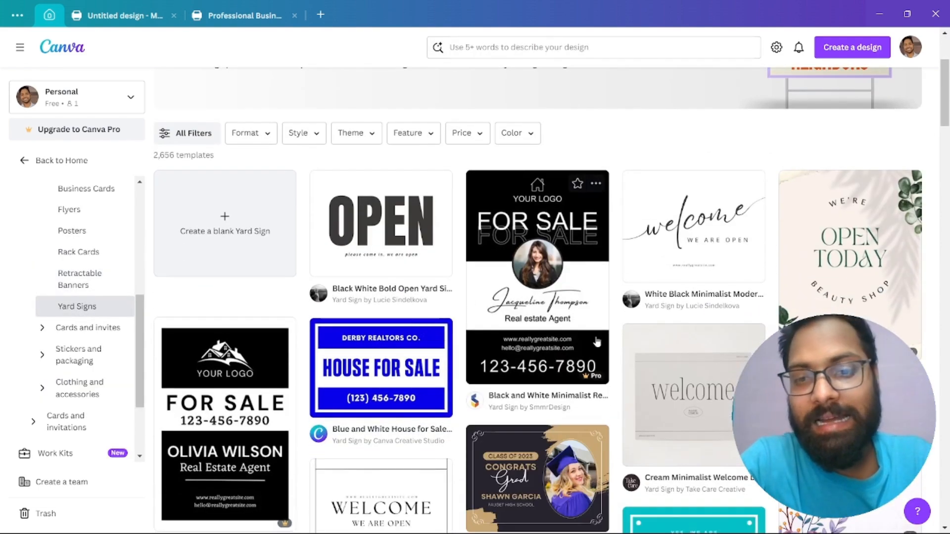
scroll(712, 390, down, 9)
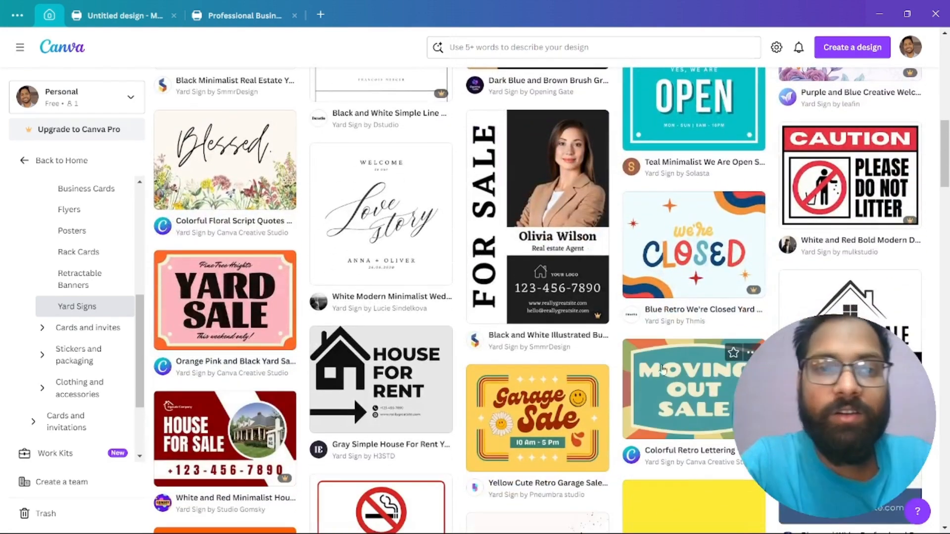
scroll(480, 346, down, 2)
scroll(483, 346, up, 7)
scroll(483, 346, up, 8)
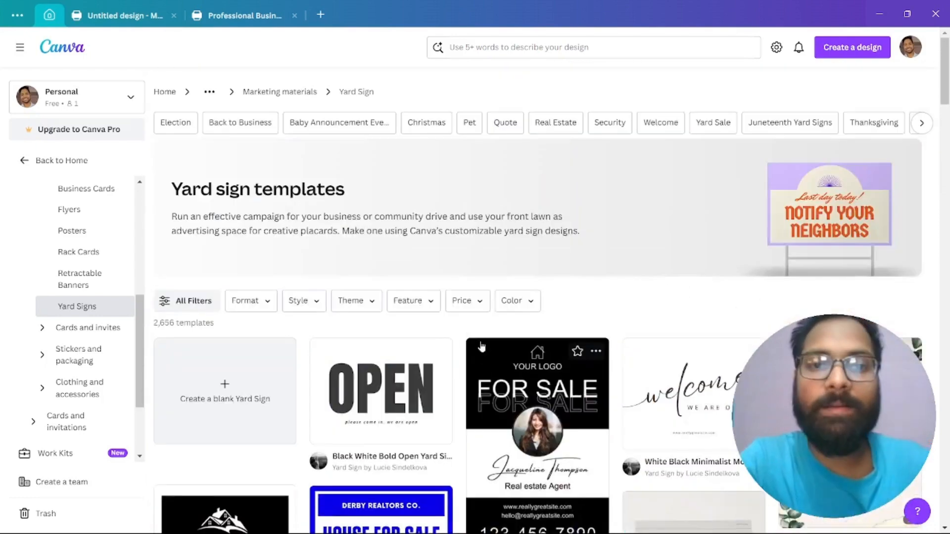